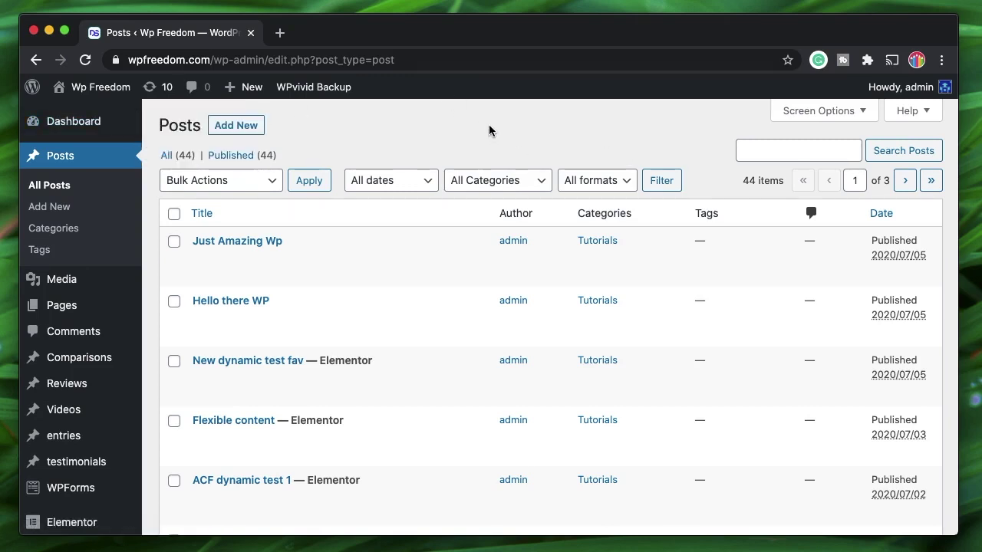
- Start a new post titled 'All my files' and begin a paragraph below the title
click(247, 127)
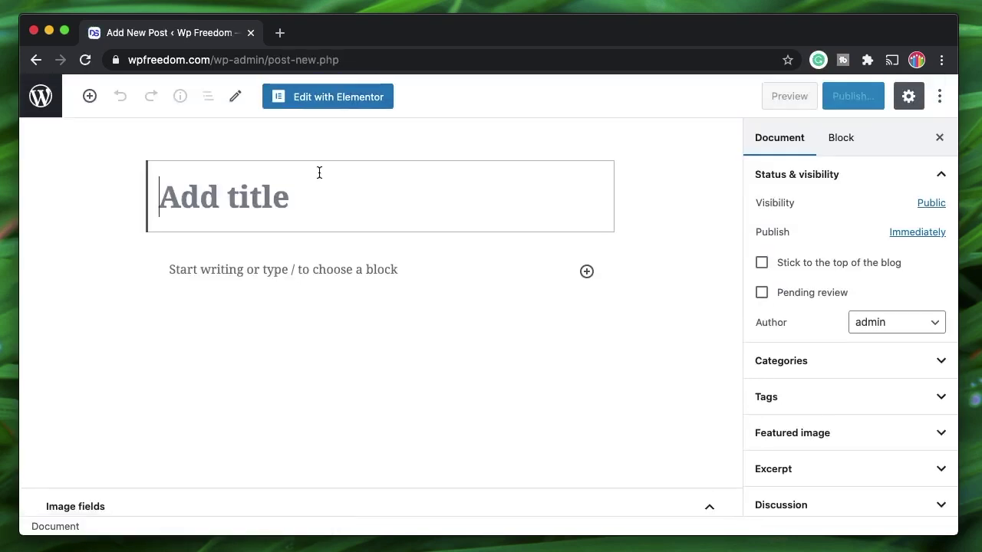
text(All my)
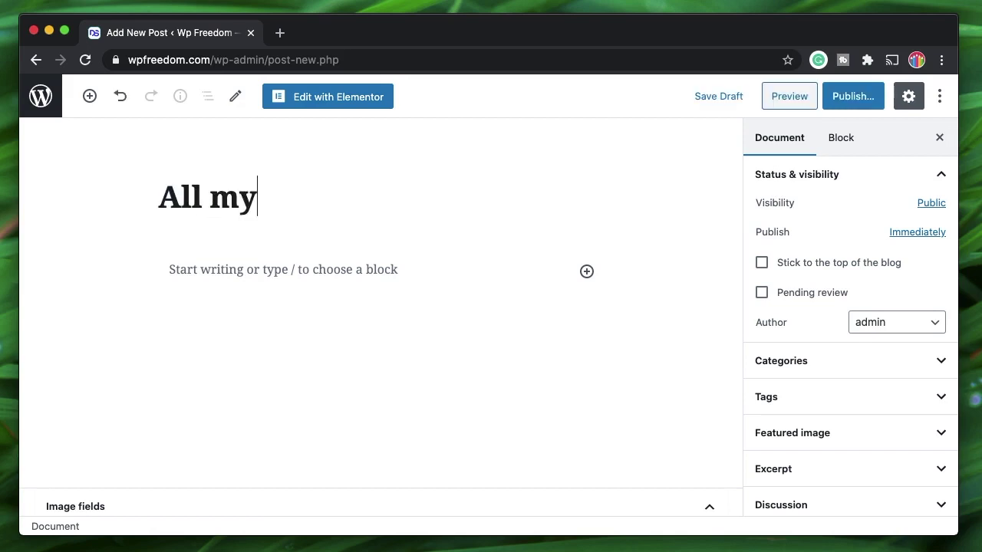
text( files)
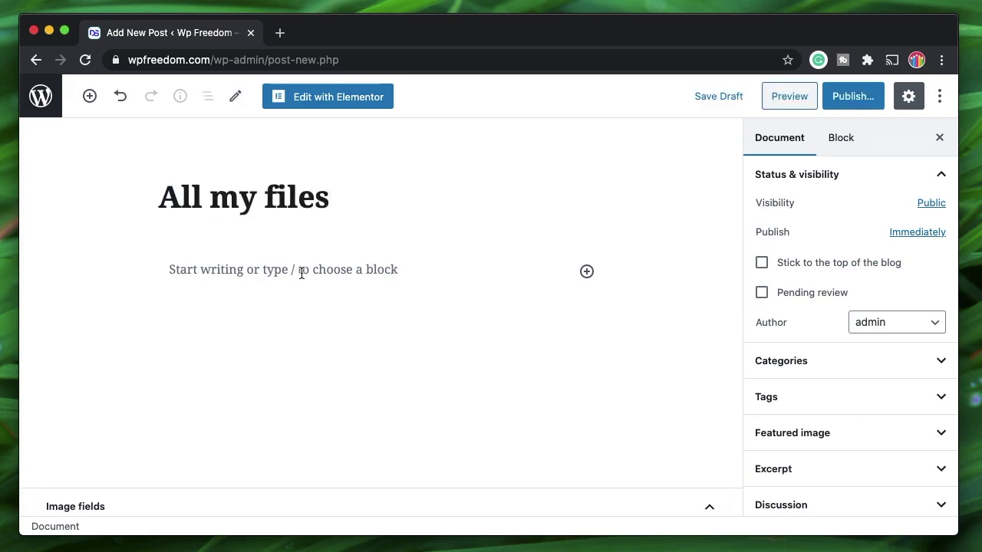
click(302, 273)
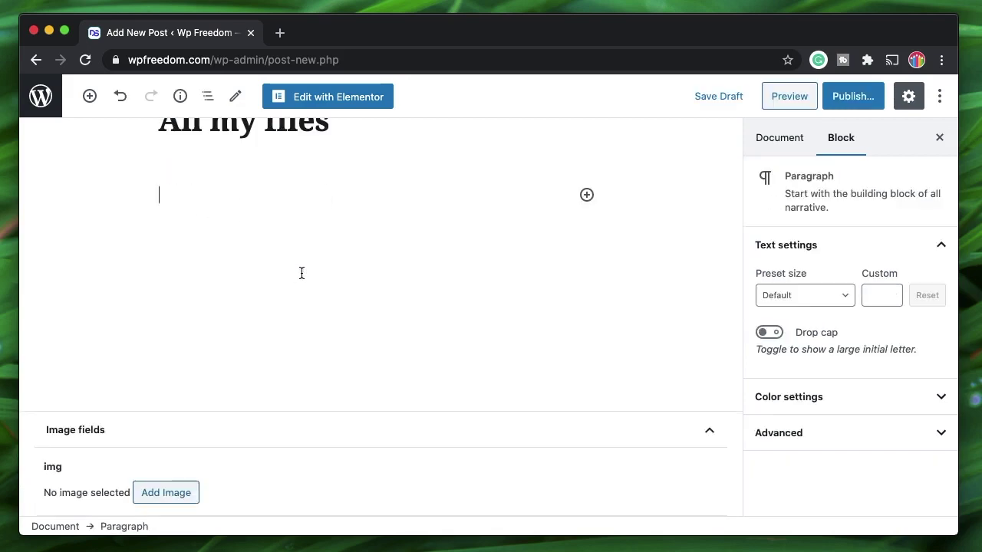
- Set Design.png from the media library as the post's featured image
click(794, 150)
scroll(791, 350, down, 3)
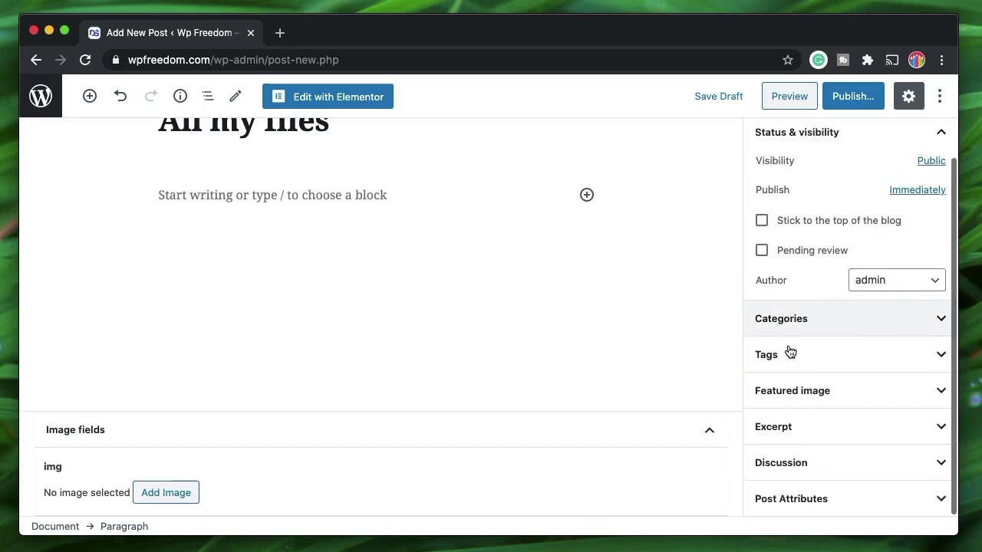
click(848, 389)
click(833, 445)
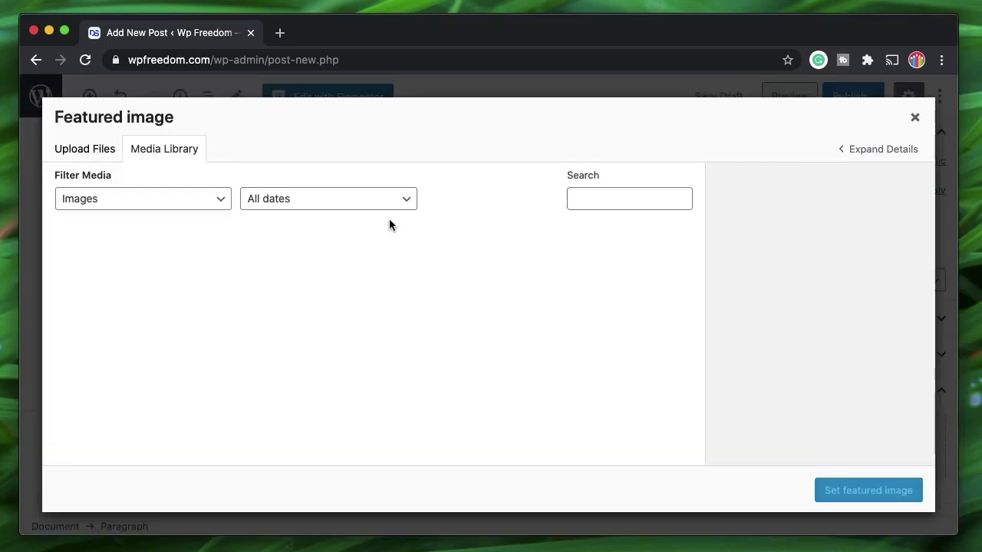
click(102, 273)
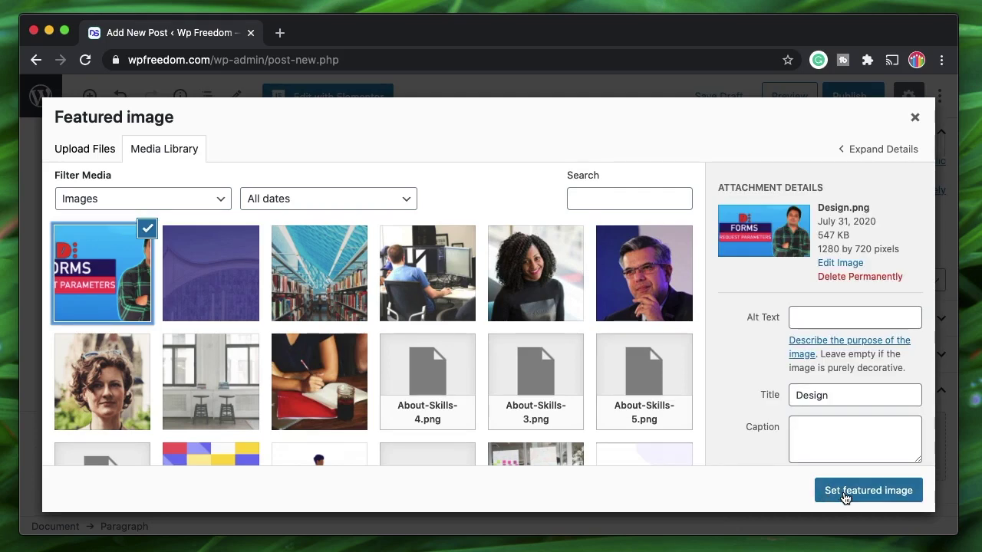
click(844, 490)
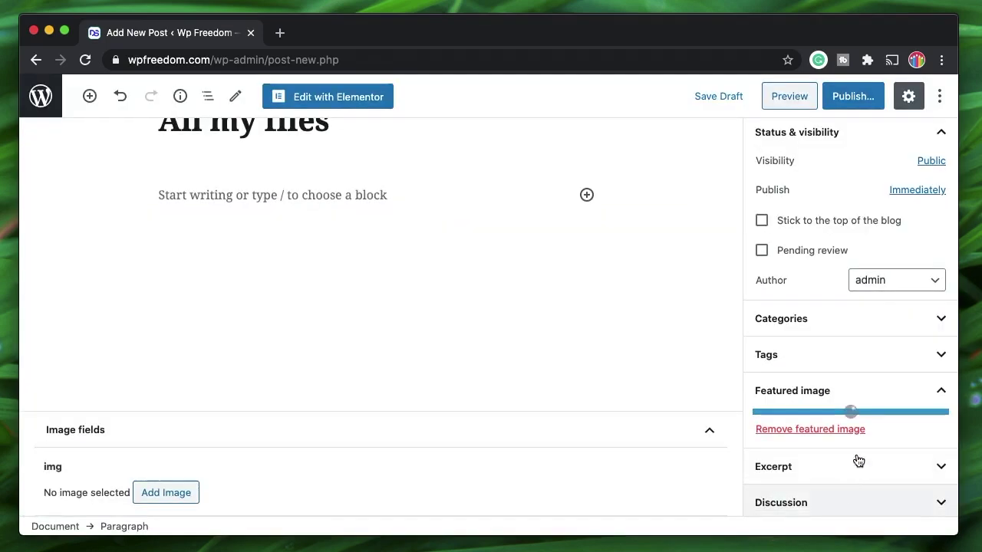
- Paste the sample paragraph text and open the post with Elementor
click(317, 187)
text(This is a paragraph)
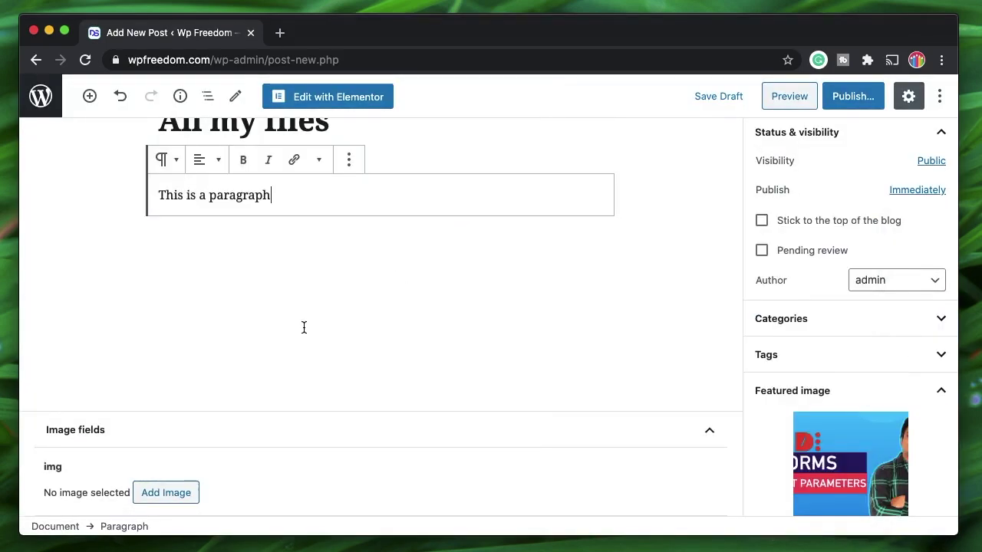
click(346, 103)
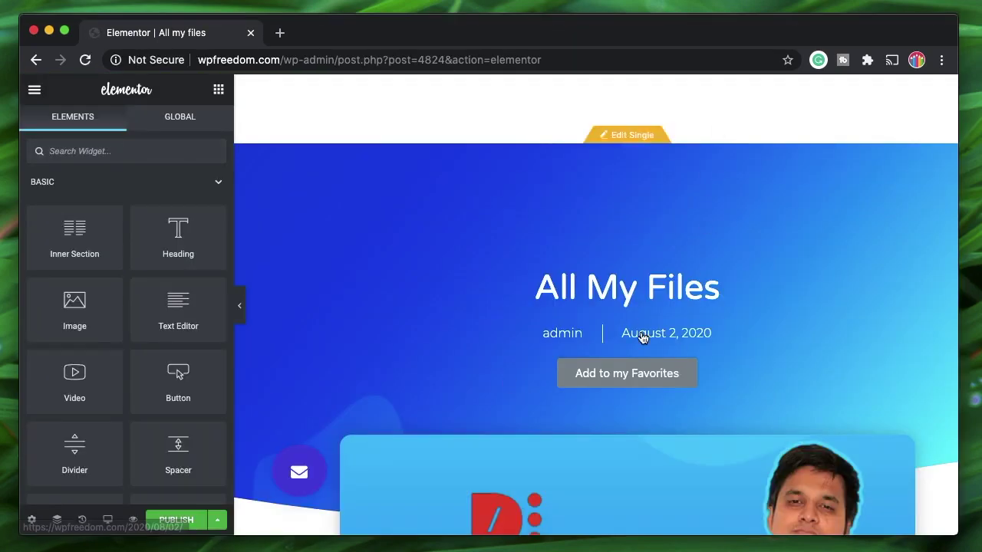
- Change the post's Page Layout setting to Elementor Canvas
scroll(640, 332, down, 1)
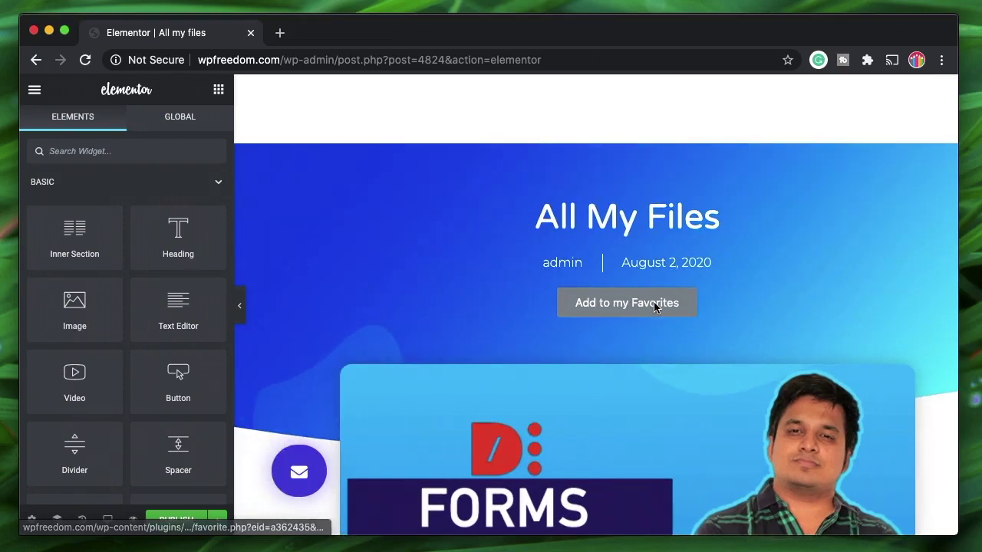
scroll(535, 406, down, 2)
scroll(535, 406, down, 3)
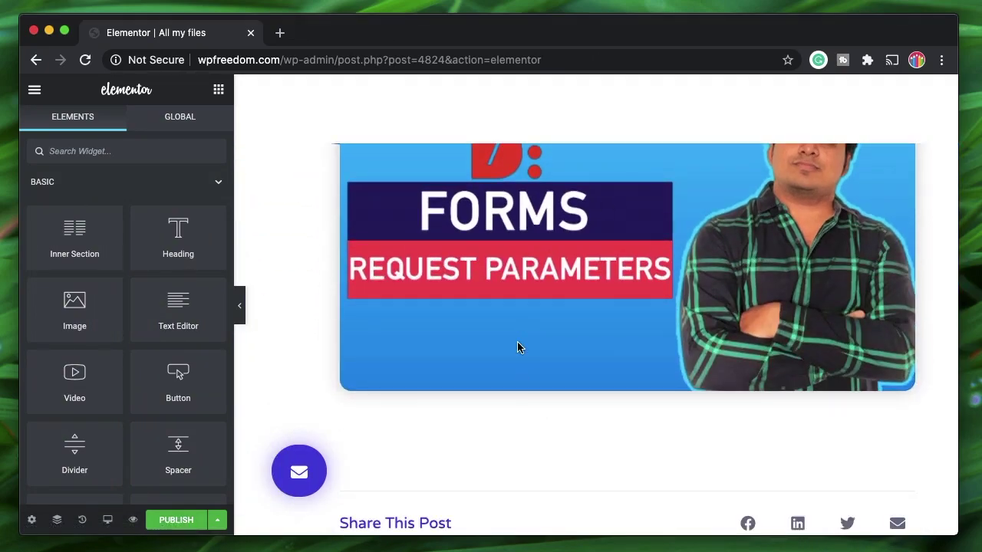
click(33, 522)
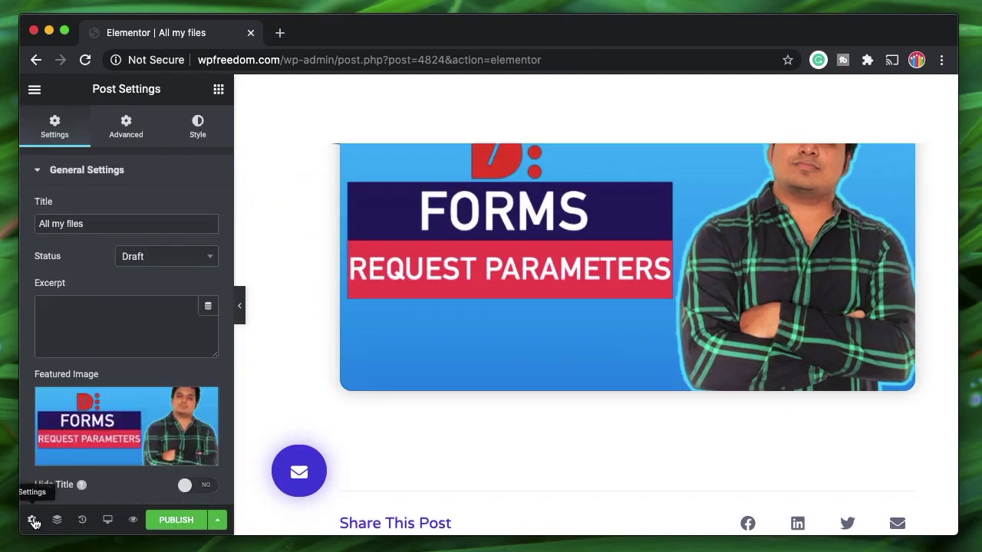
scroll(92, 295, down, 3)
click(160, 425)
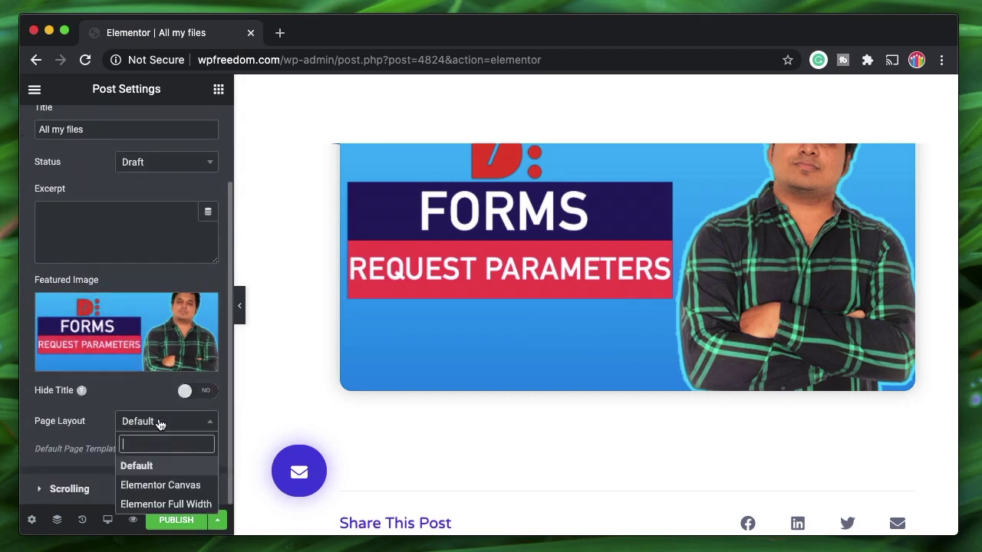
click(154, 485)
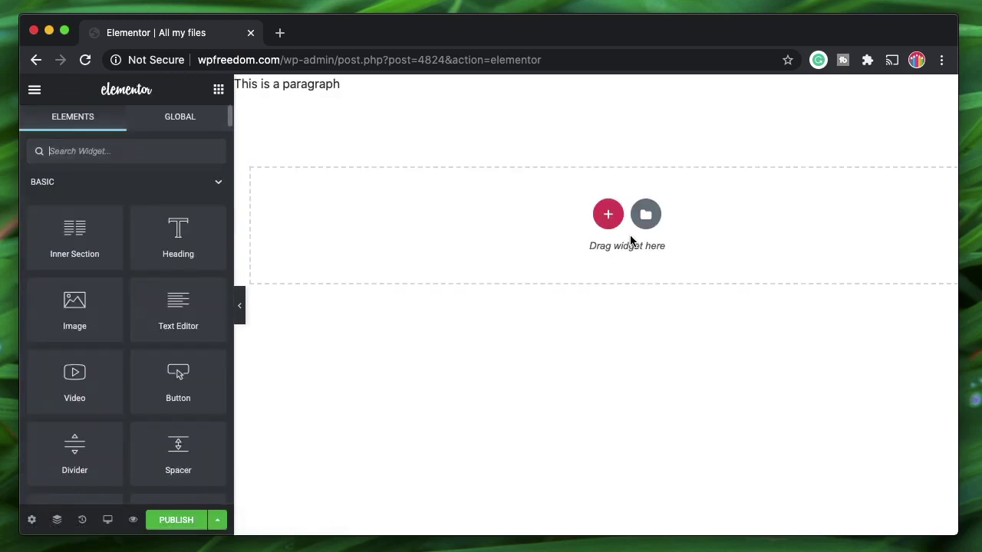
- Delete the 'This is a paragraph' section and drag a FileBrowser widget, found via 'fil', into it
mouse_move(386, 94)
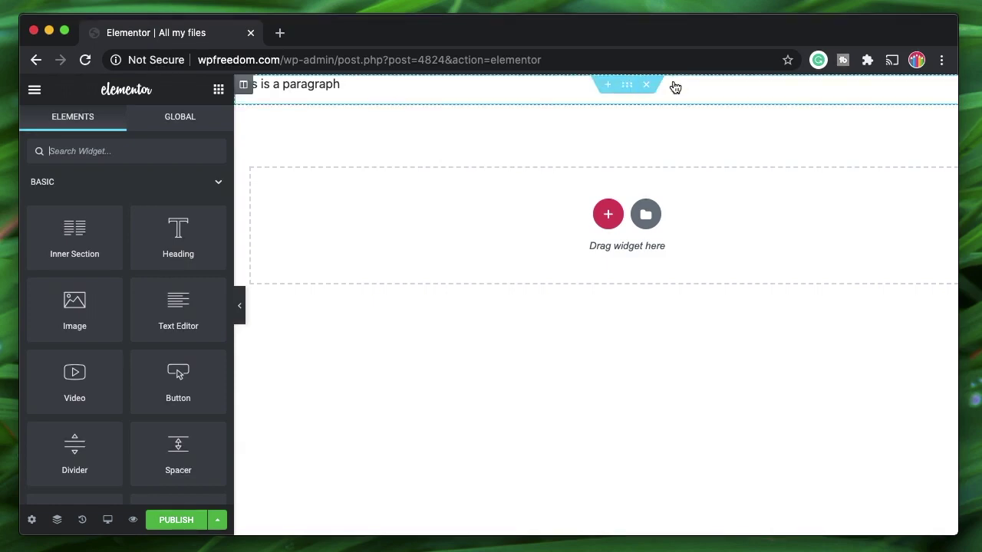
click(644, 86)
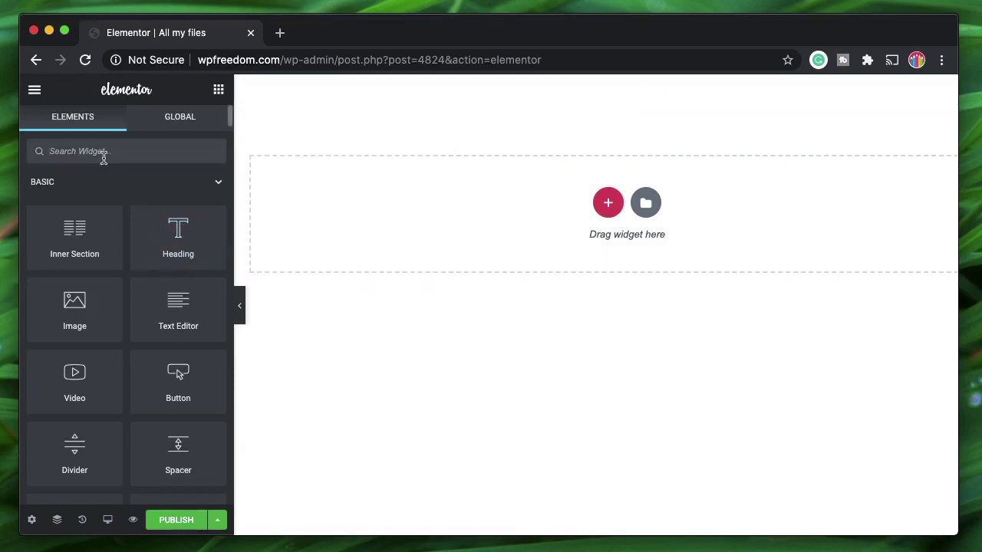
text(file)
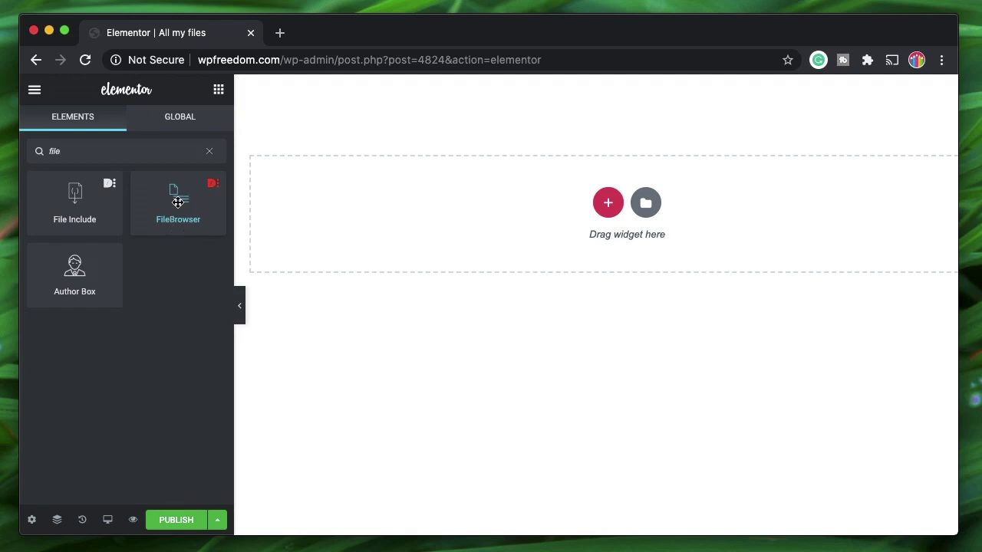
drag(177, 202, 532, 194)
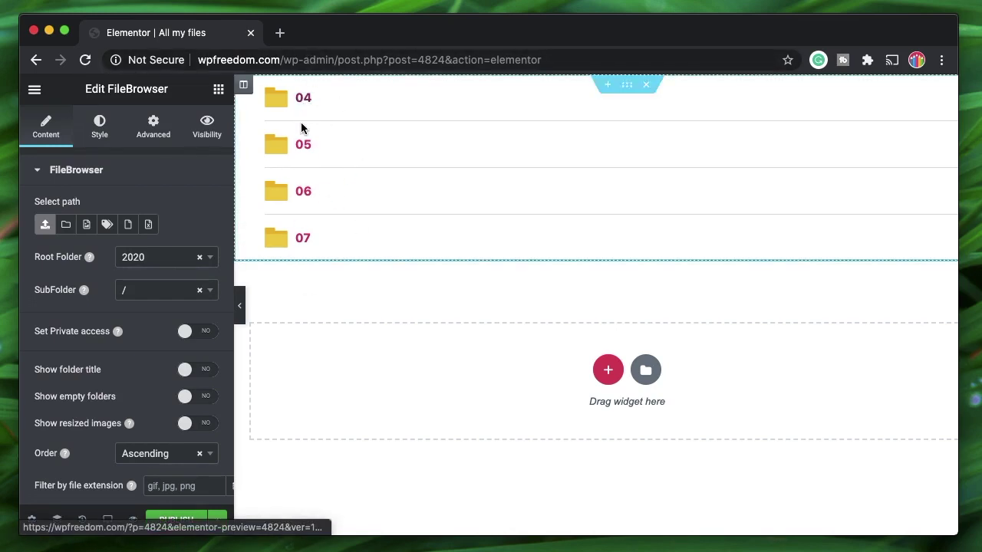
- Set the FileBrowser SubFolder to /04, keeping Root Folder at 2020
click(206, 290)
click(145, 353)
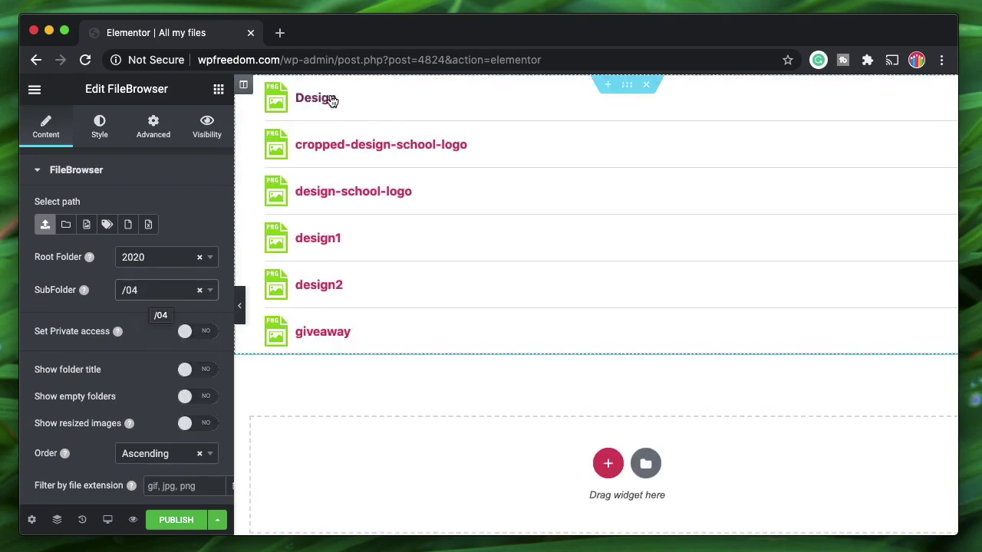
click(152, 263)
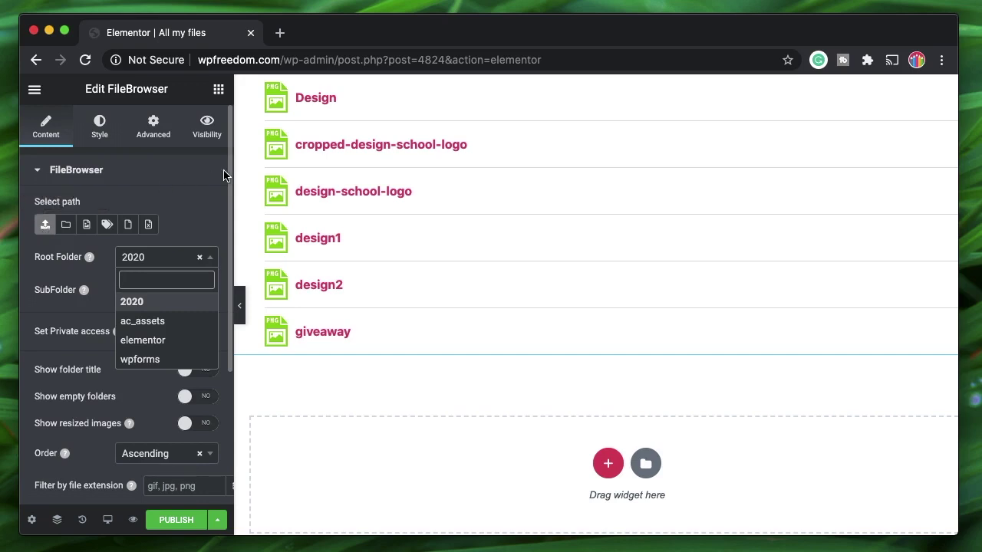
click(173, 214)
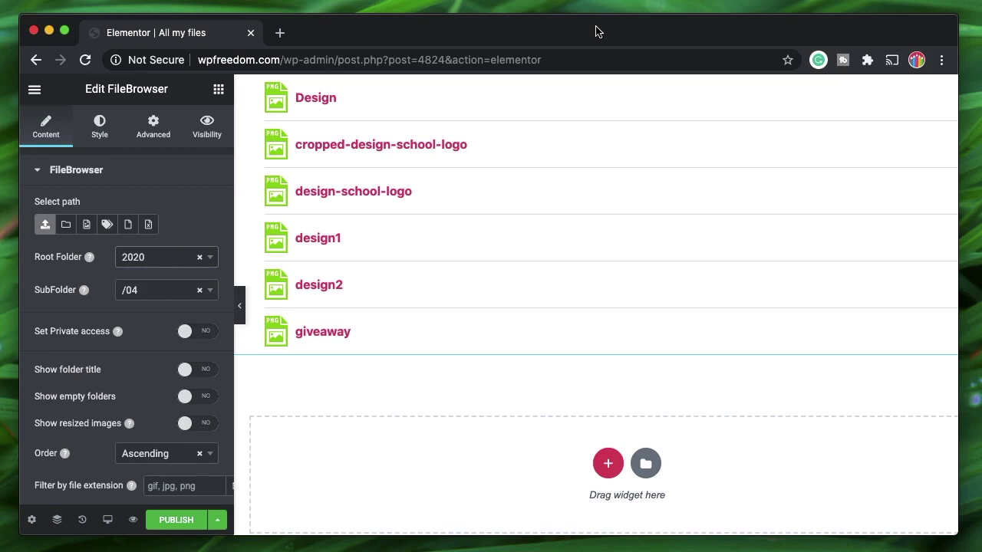
- Copy the Wpfreedom base config site path from Local and open it through Spotlight
click(338, 541)
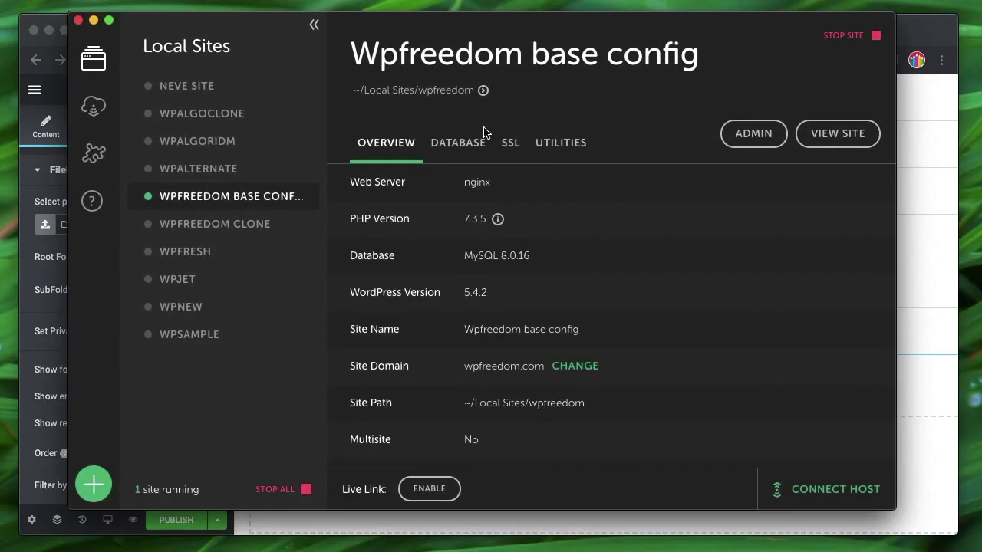
triple_click(530, 402)
key(super+c)
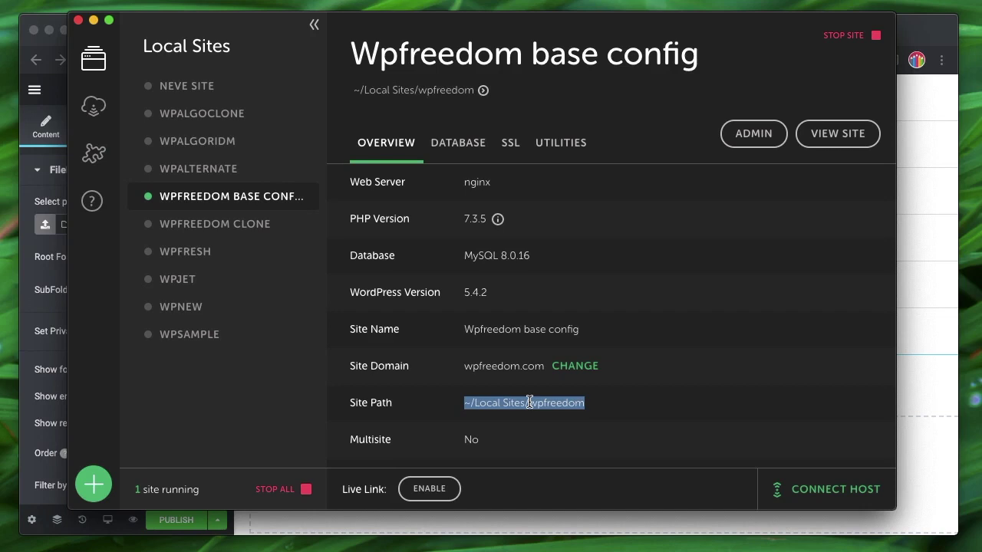
key(super+space)
key(super+v)
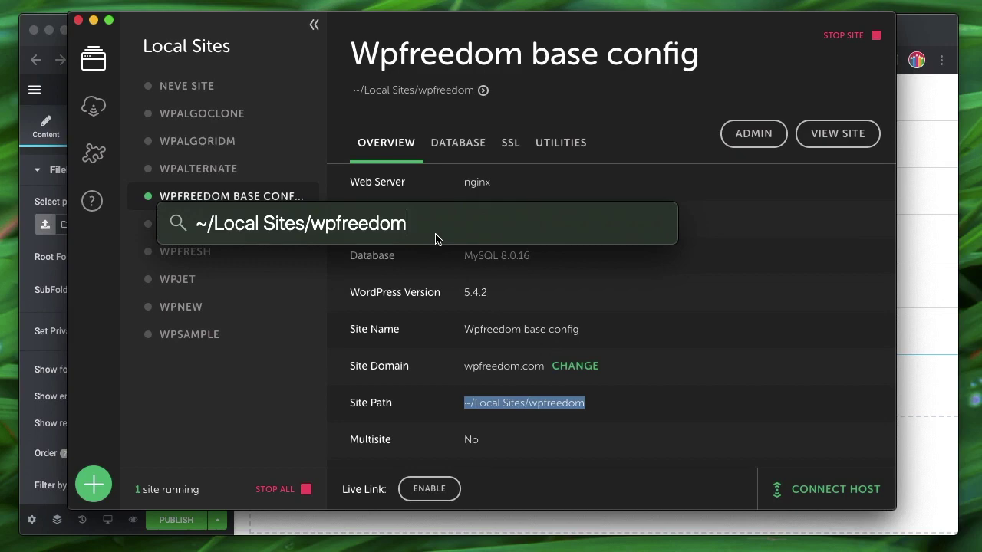
key(Return)
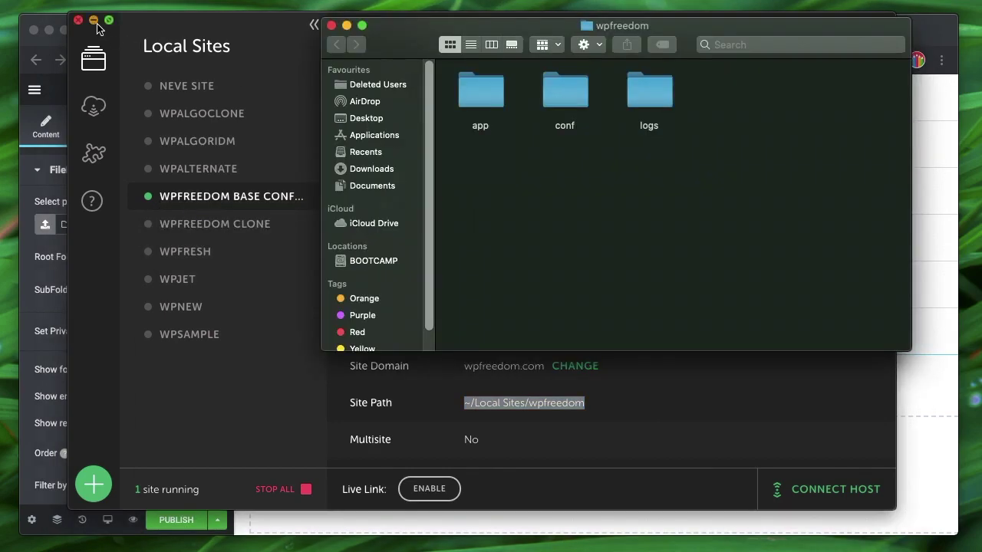
- Minimize Local and open the site's app and public folders in Finder
click(93, 19)
double_click(474, 94)
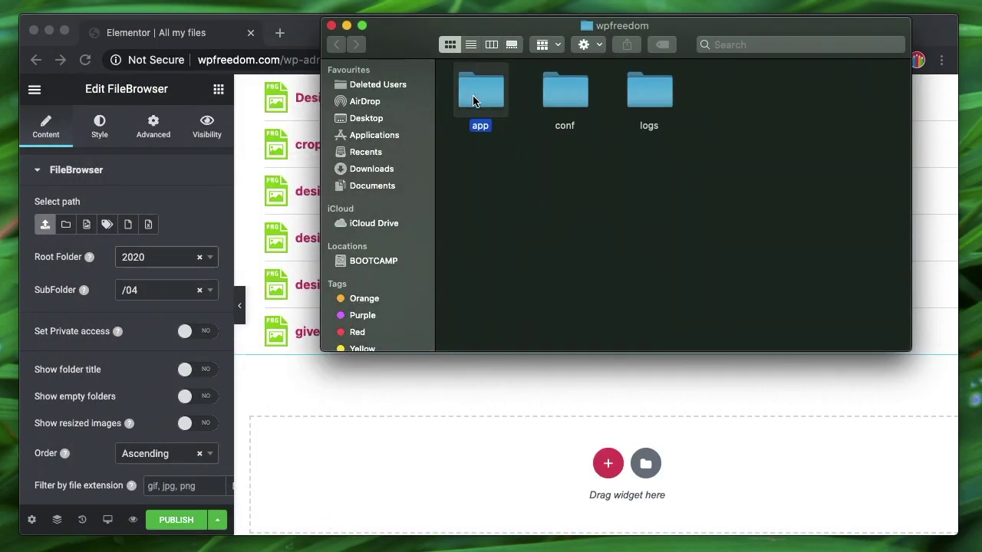
double_click(484, 96)
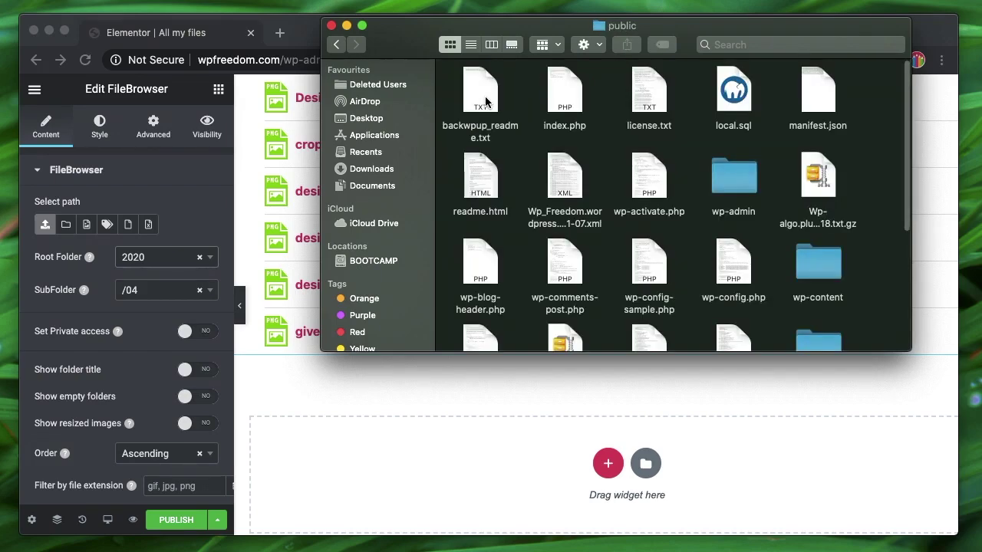
scroll(561, 253, down, 5)
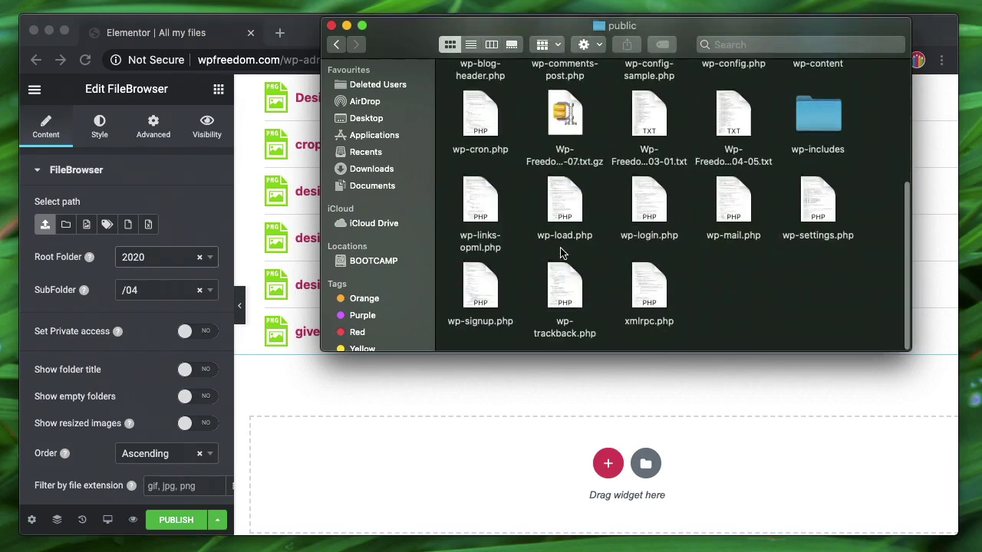
scroll(560, 253, up, 4)
scroll(560, 253, up, 2)
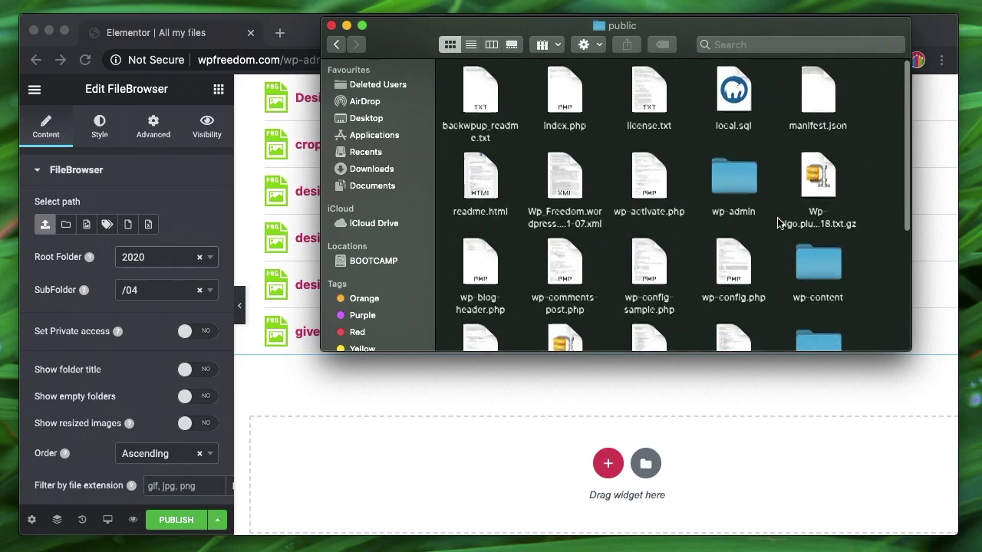
scroll(693, 280, down, 5)
scroll(819, 131, up, 3)
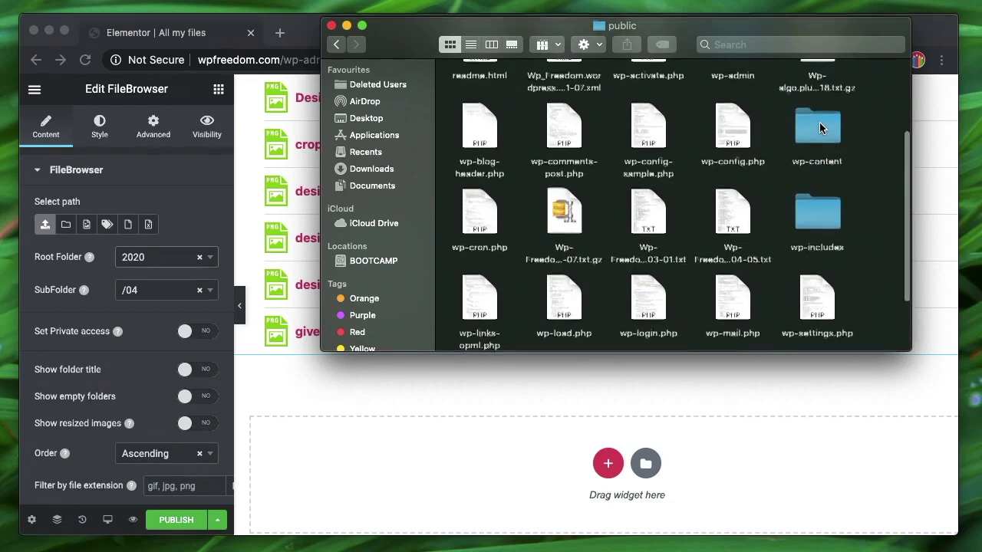
- Browse into wp-content, uploads and 2020, then go back to uploads
double_click(819, 122)
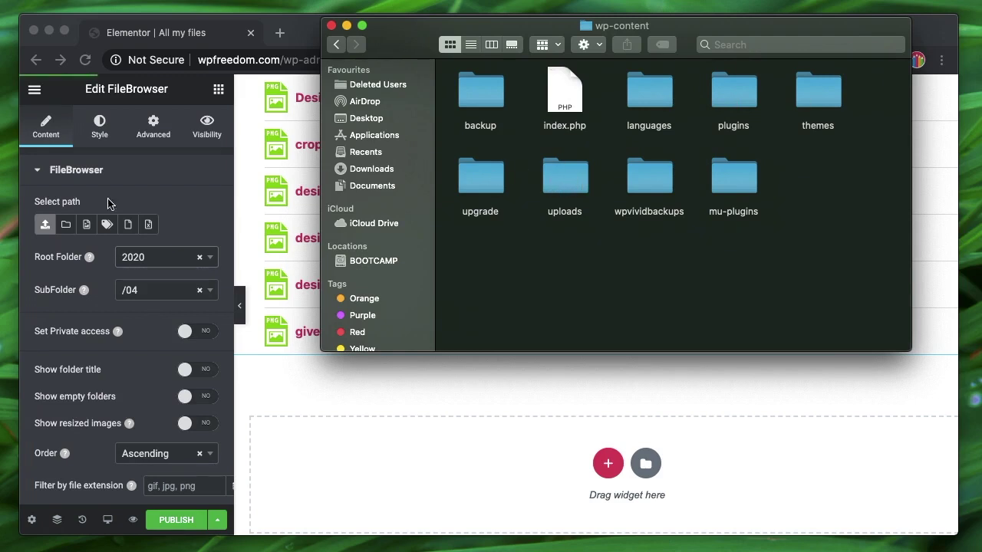
double_click(564, 184)
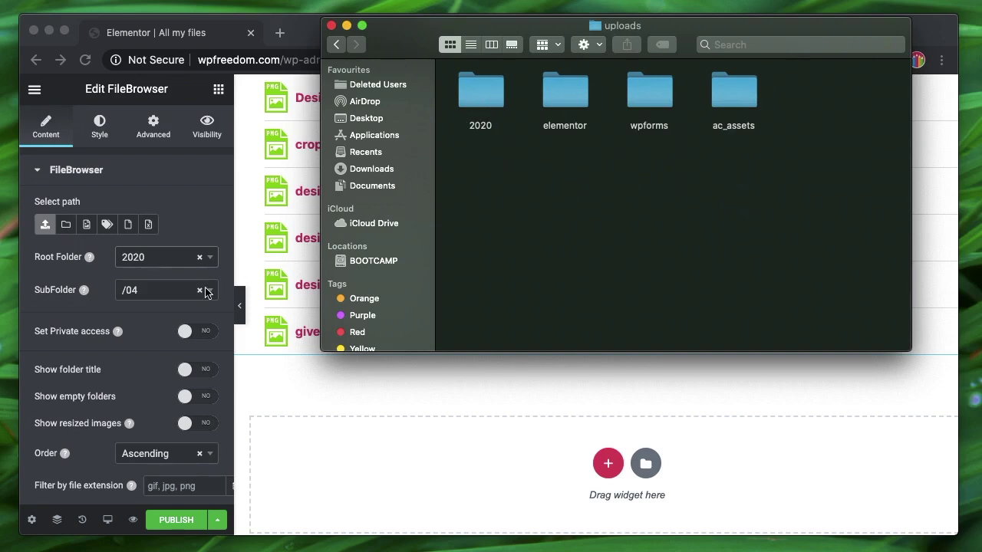
double_click(490, 101)
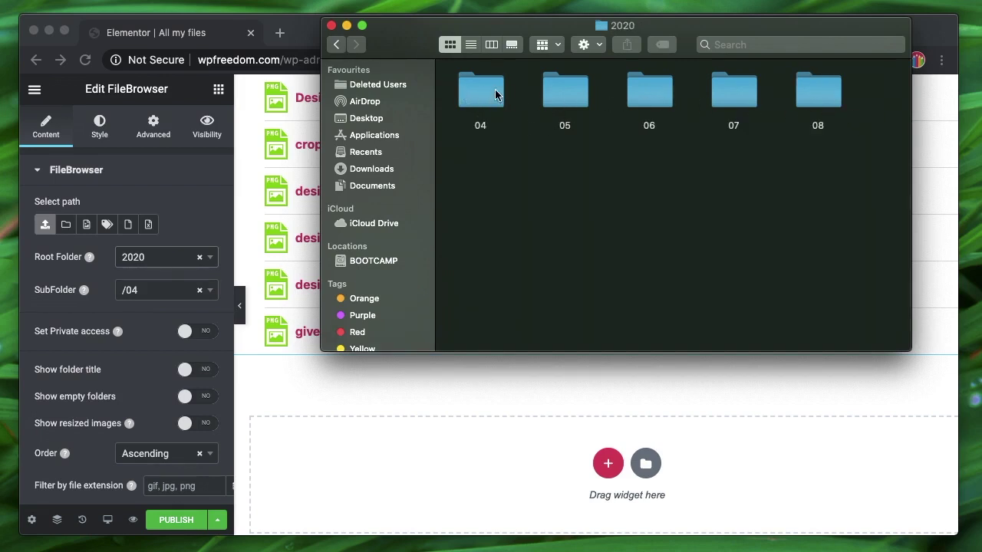
click(338, 44)
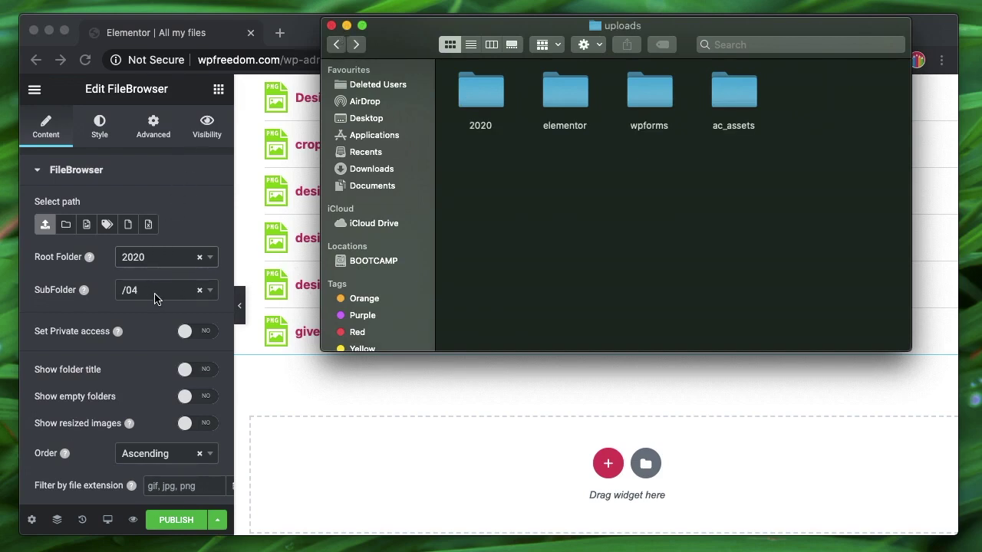
- Open 2020/04 to view its images, then return to uploads and select elementor
click(474, 100)
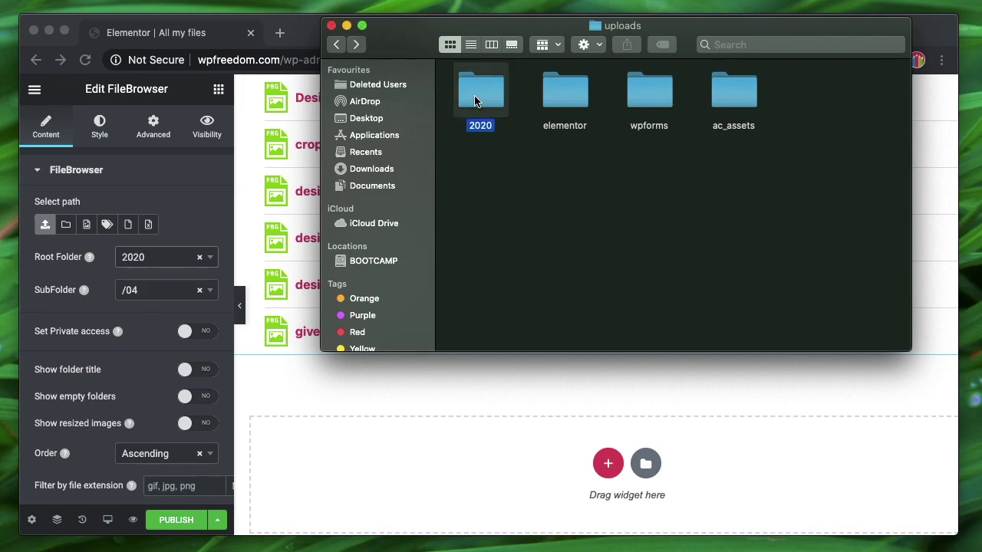
double_click(475, 101)
click(499, 96)
double_click(500, 96)
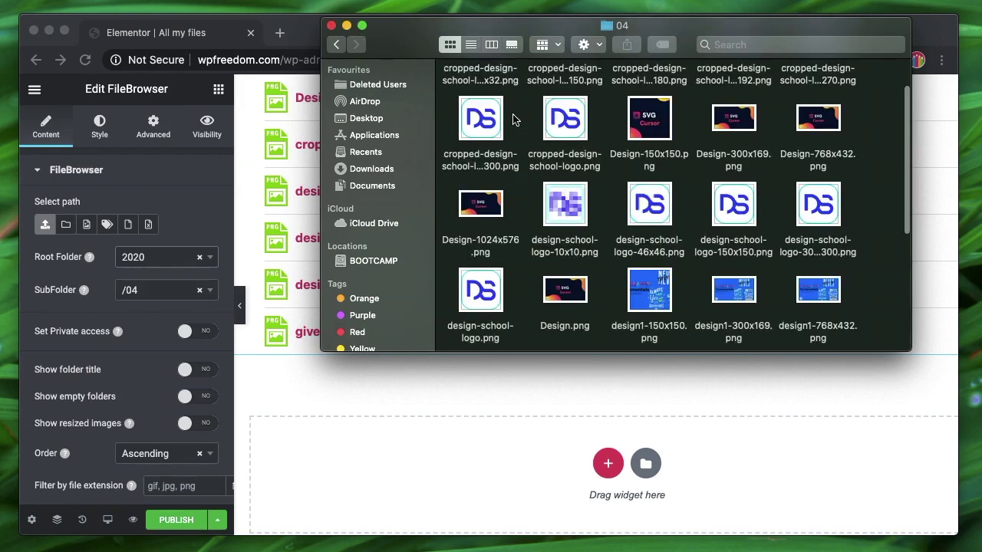
click(337, 45)
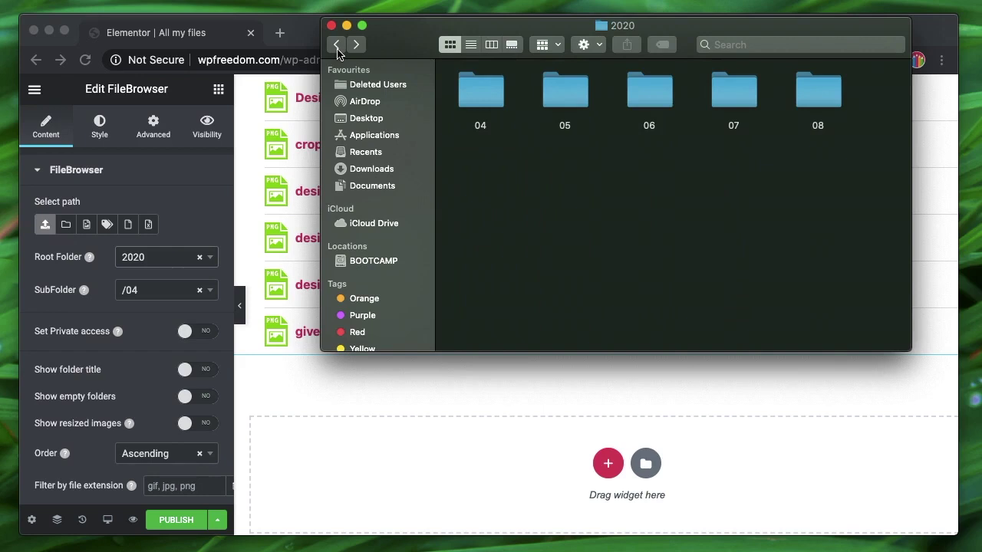
click(337, 45)
click(578, 99)
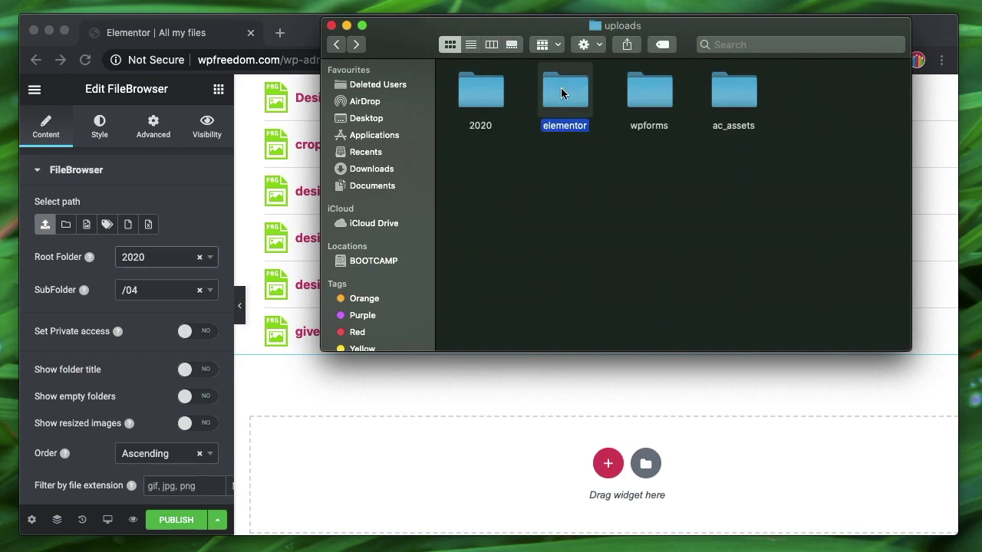
- Minimize Finder and set the FileBrowser Root Folder to elementor
click(344, 26)
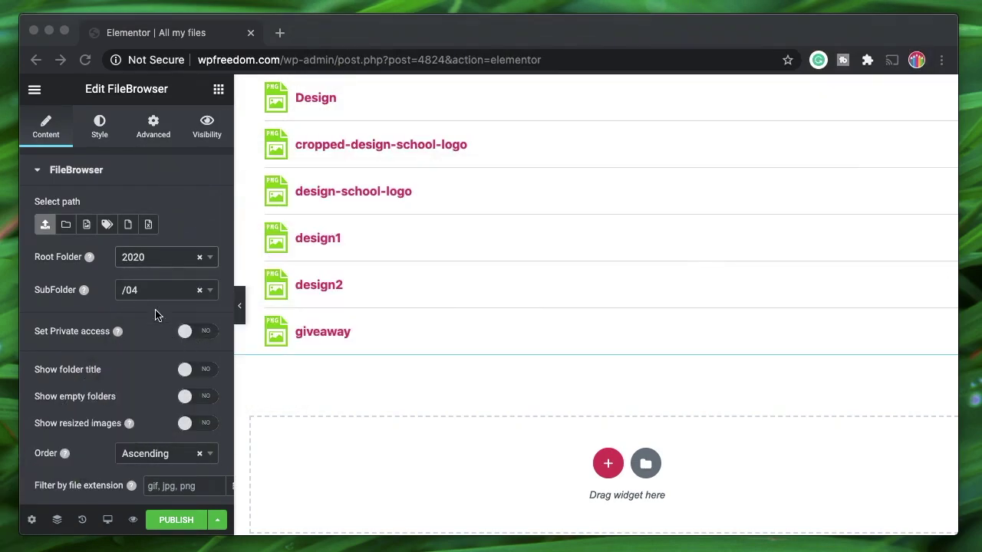
click(164, 261)
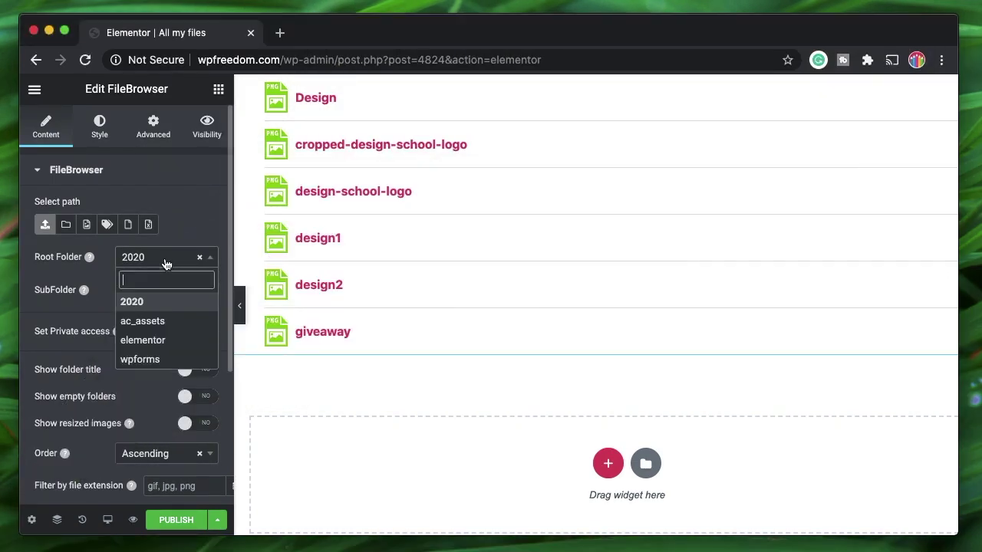
click(158, 342)
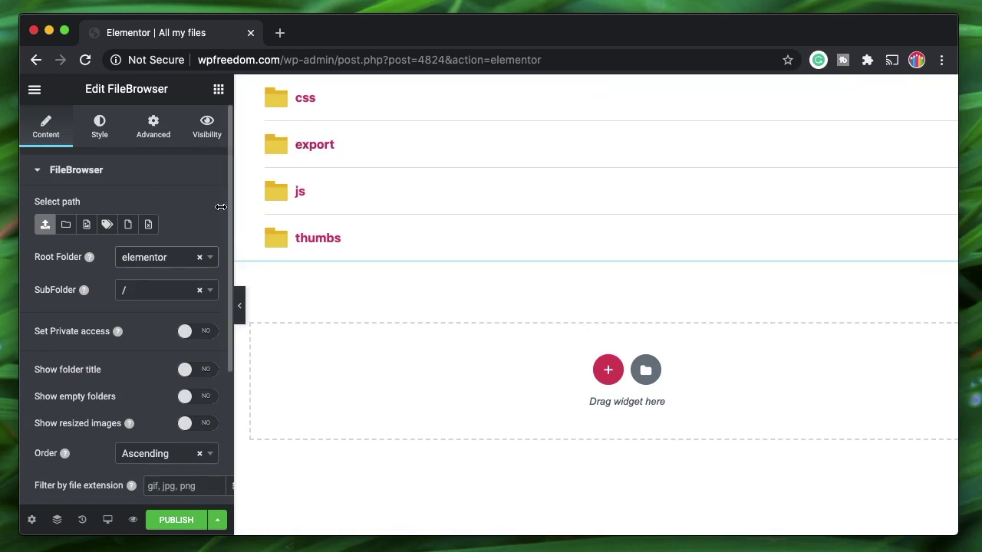
click(168, 259)
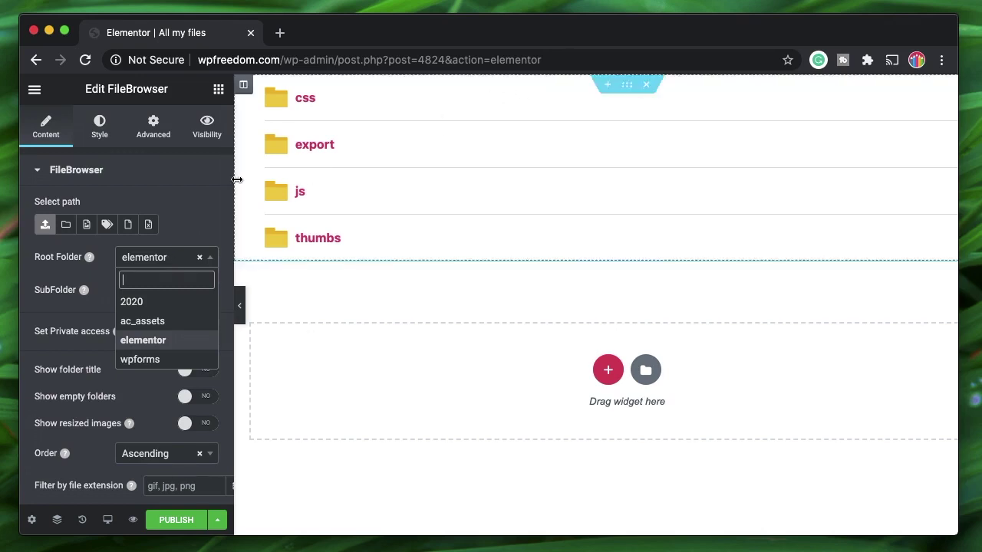
click(87, 323)
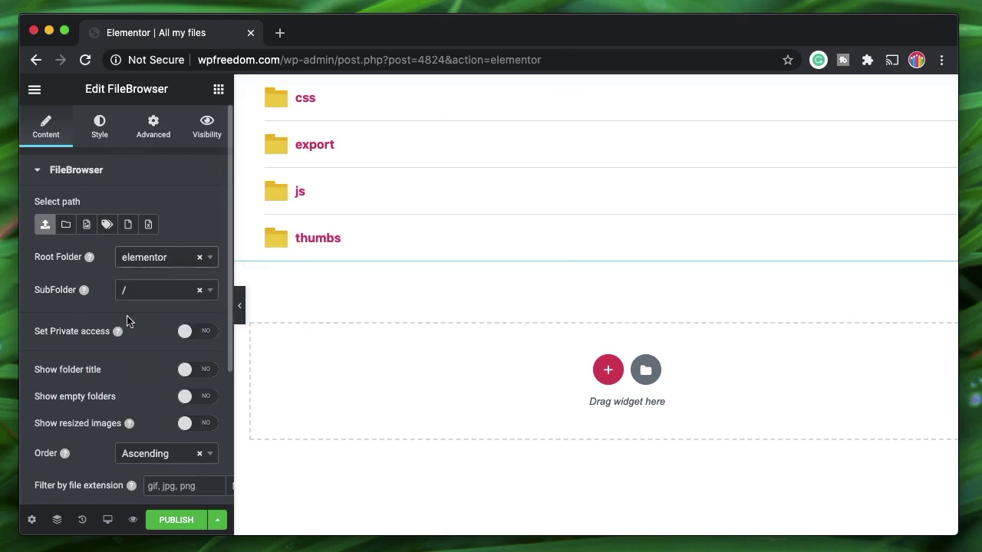
- Switch Set Private access on, then turn it back off
click(190, 334)
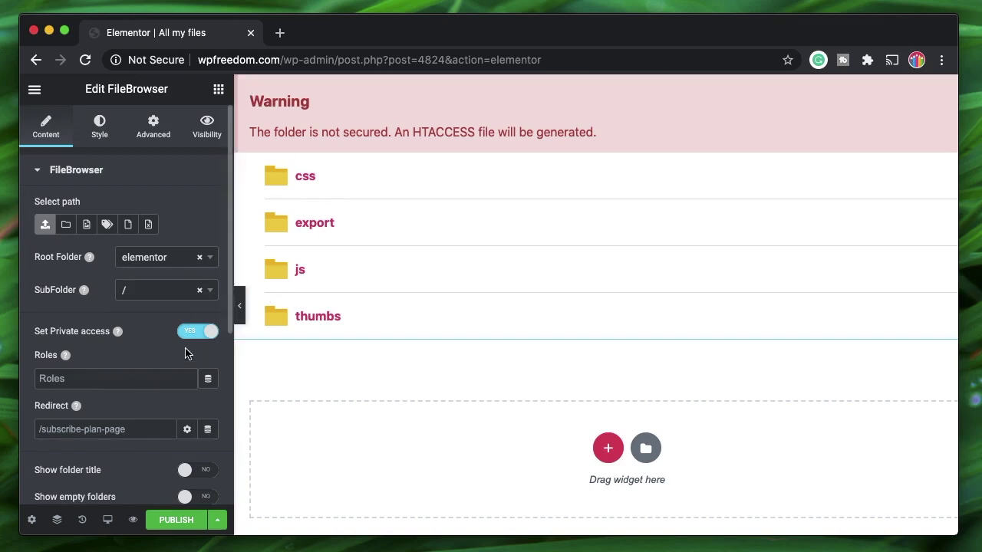
click(154, 384)
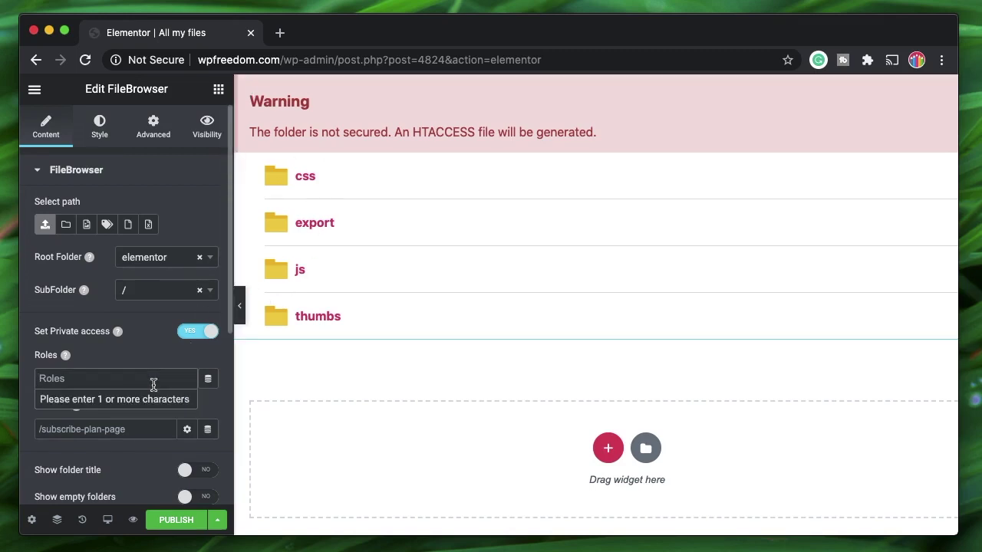
click(202, 334)
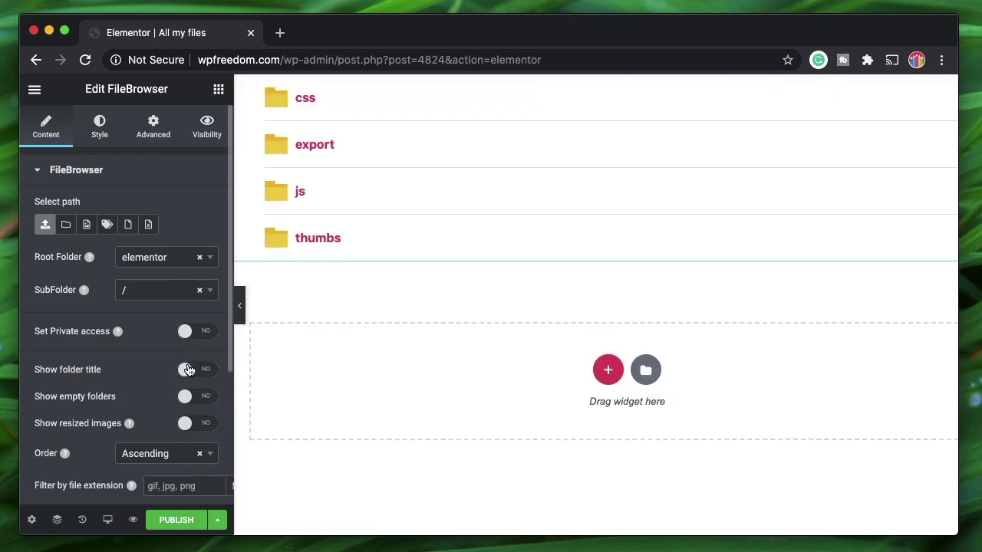
- Turn on Show folder title and set the Root Folder back to 2020
click(192, 372)
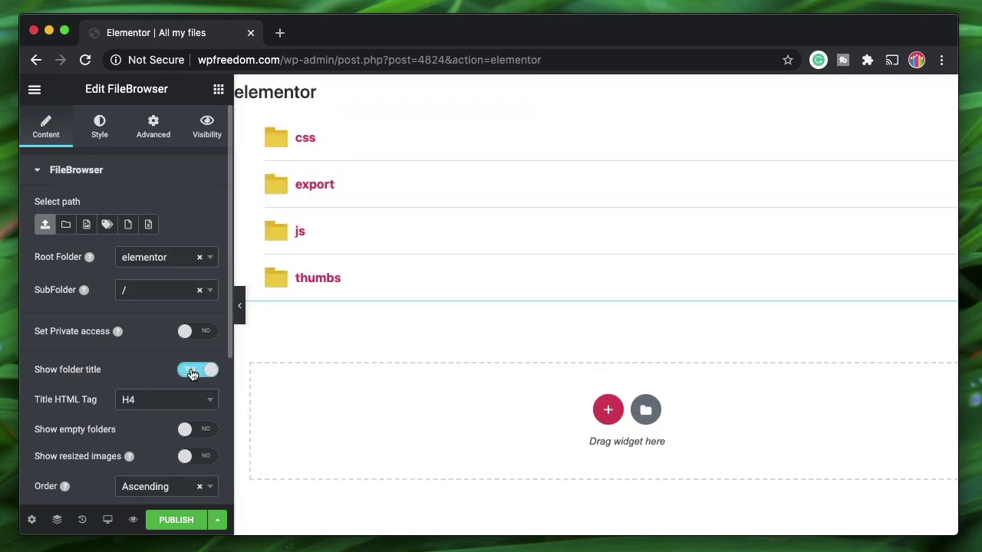
click(185, 299)
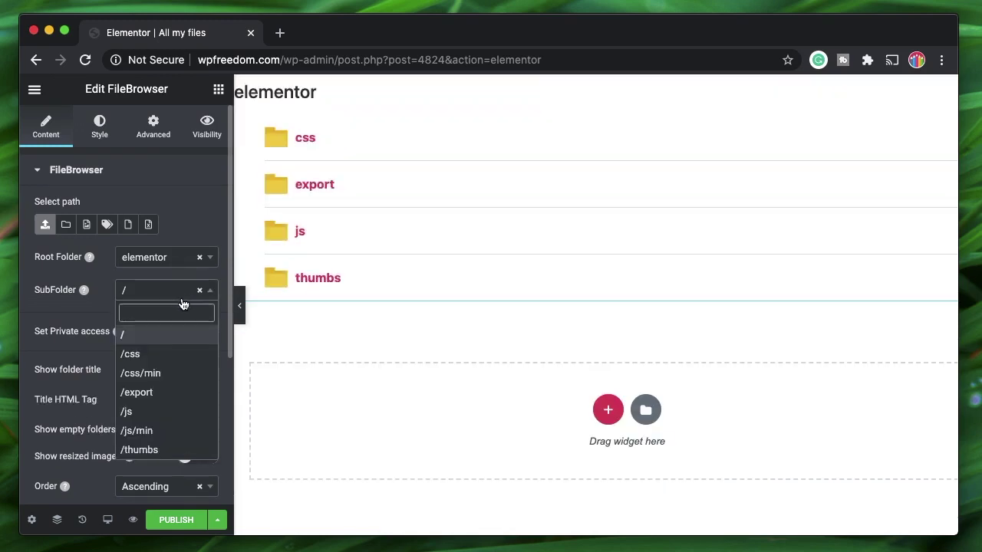
click(182, 290)
click(182, 257)
click(140, 305)
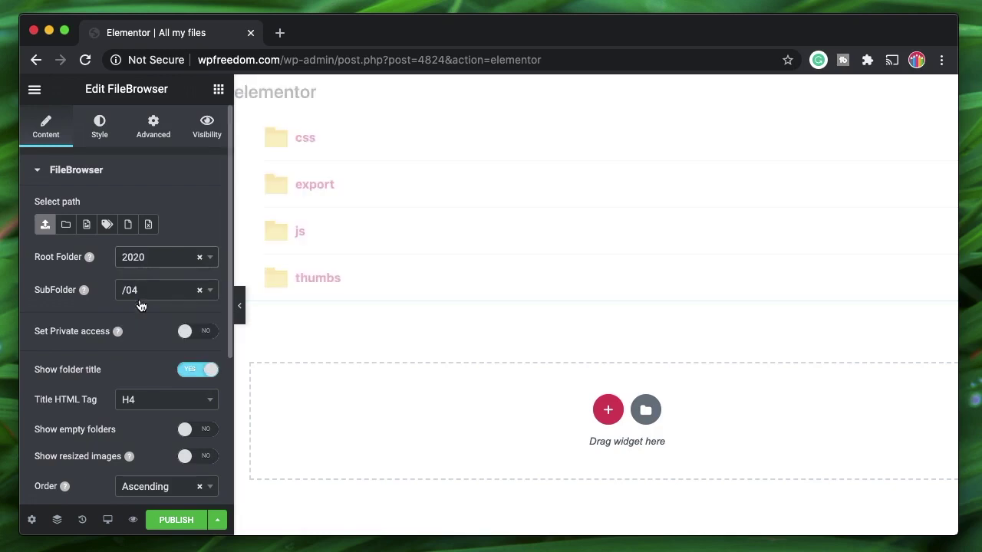
- Try SubFolder /05, then set SubFolder back to /04 to list its images
click(159, 294)
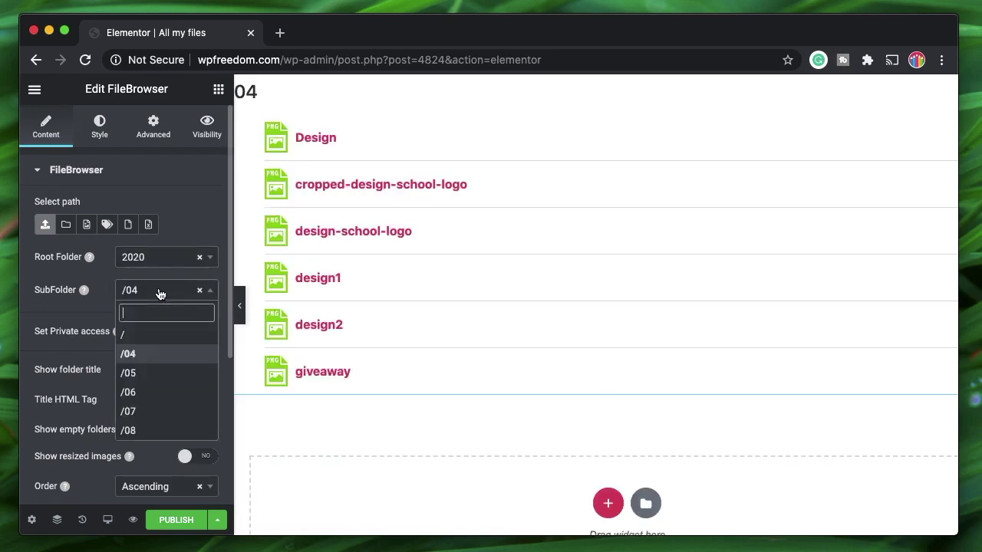
click(142, 371)
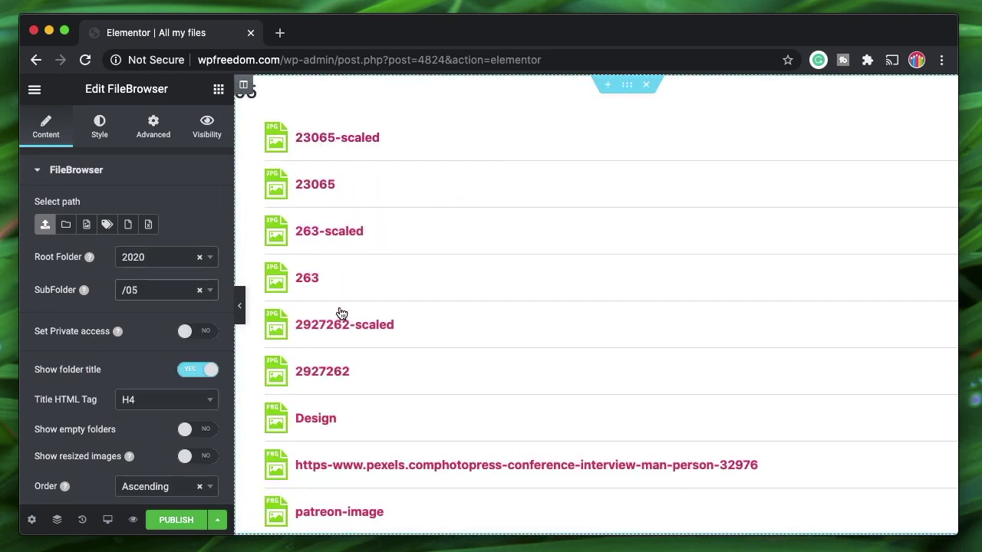
click(153, 290)
click(136, 353)
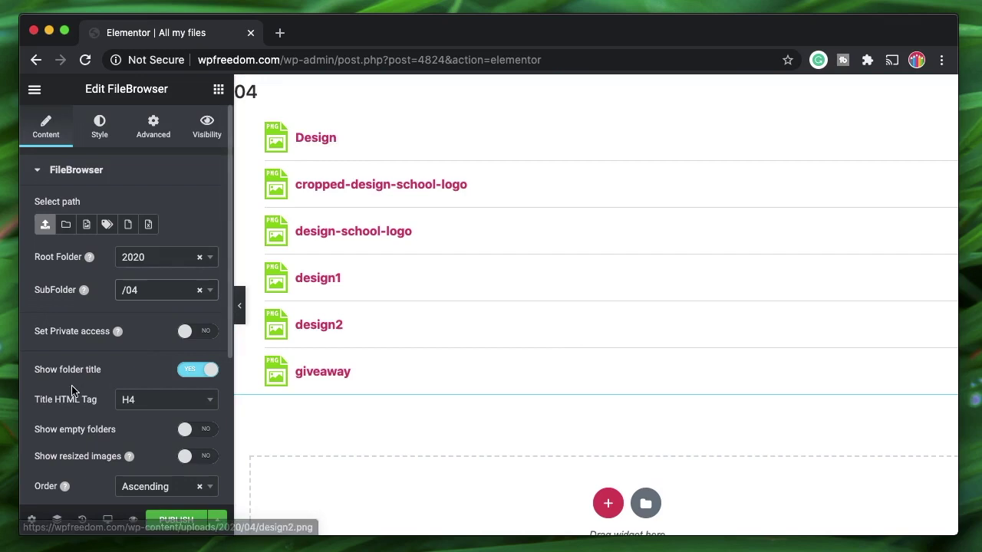
scroll(73, 391, down, 1)
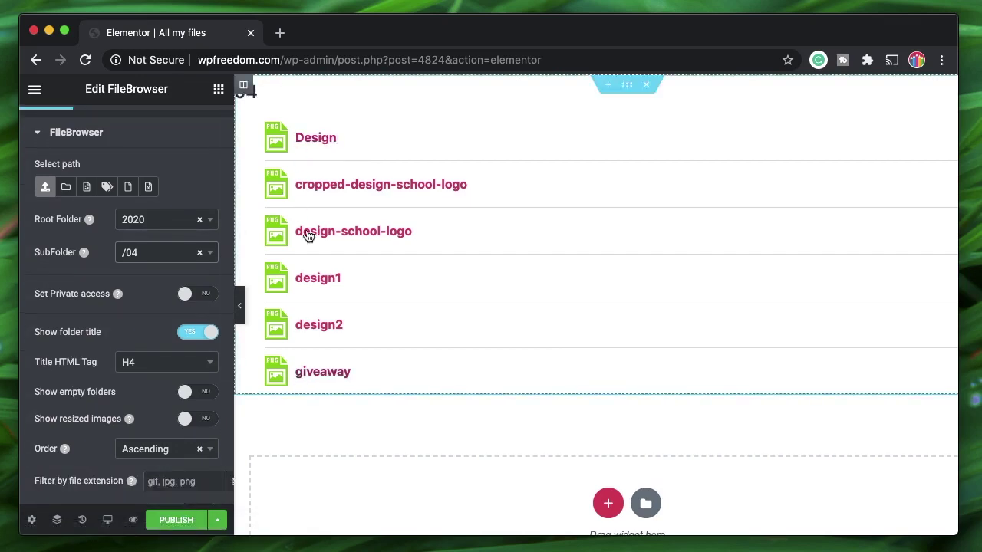
scroll(60, 378, down, 3)
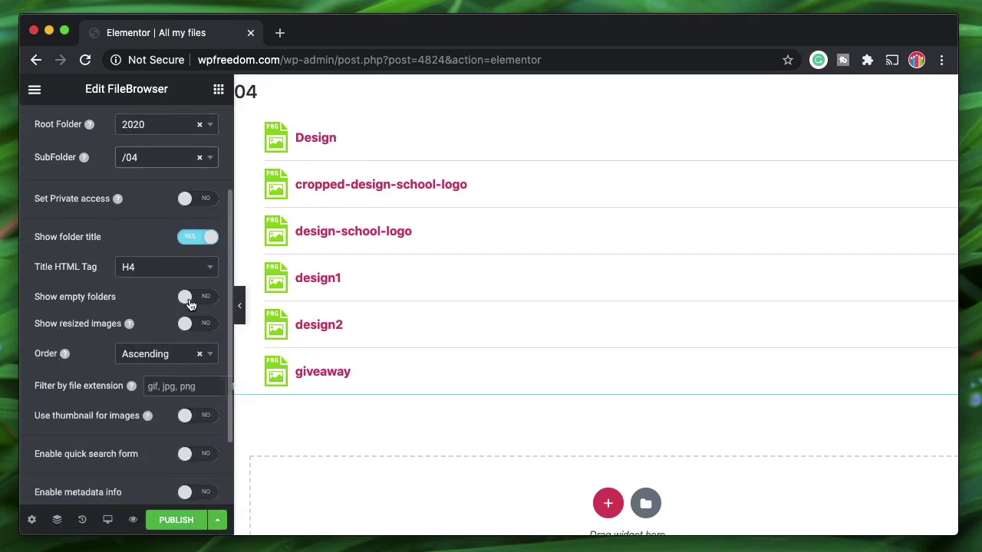
- Include resized images, show thumbnails, add a quick search form and search for 'design'
click(195, 324)
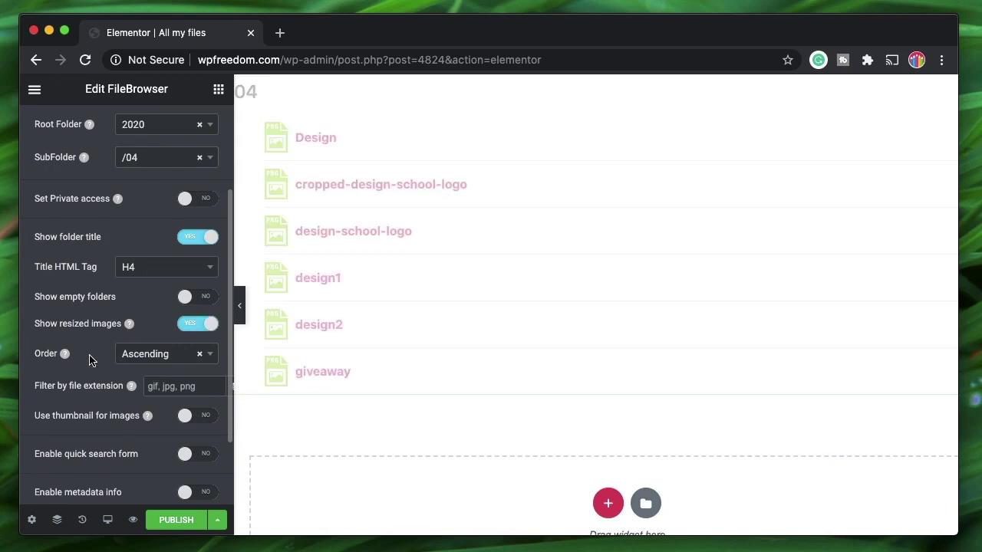
scroll(90, 361, down, 3)
click(192, 323)
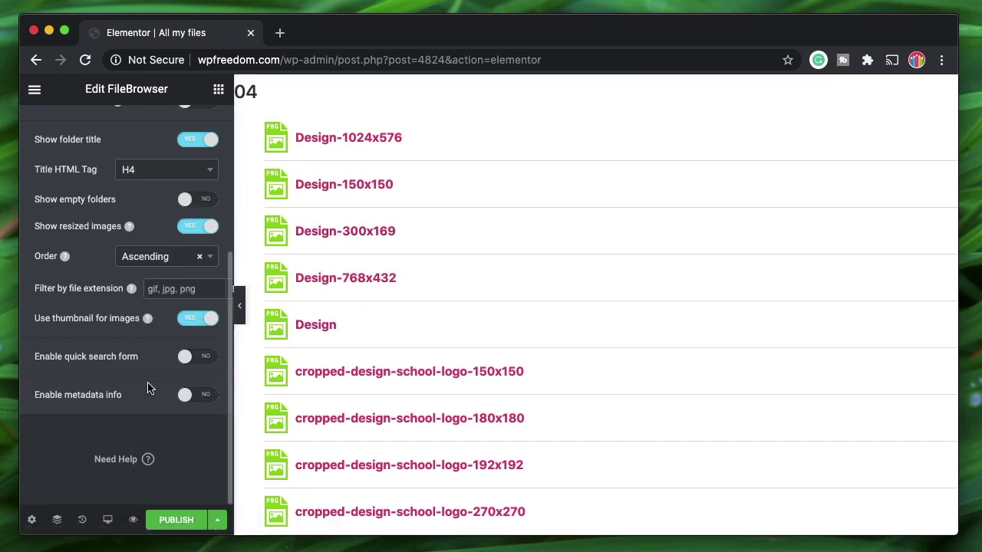
click(193, 359)
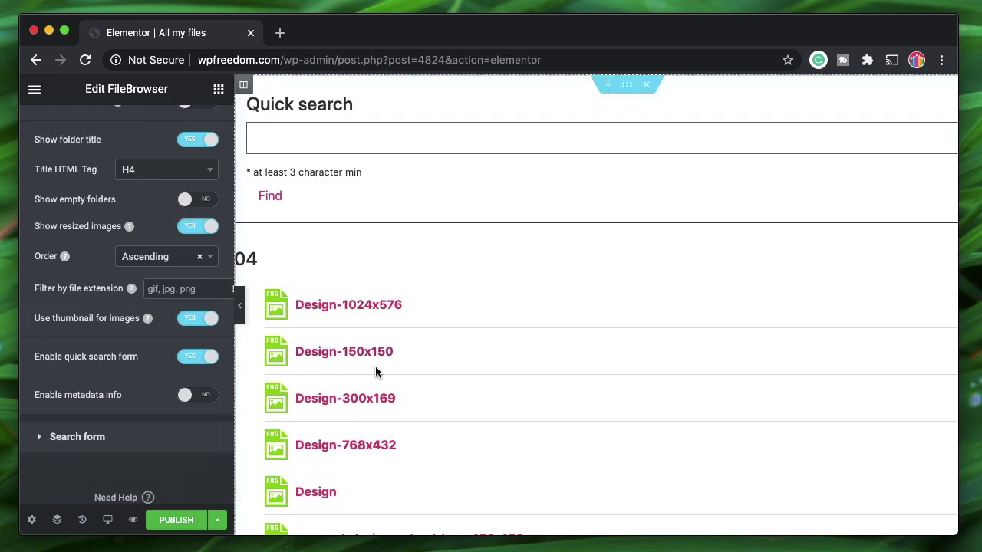
click(358, 138)
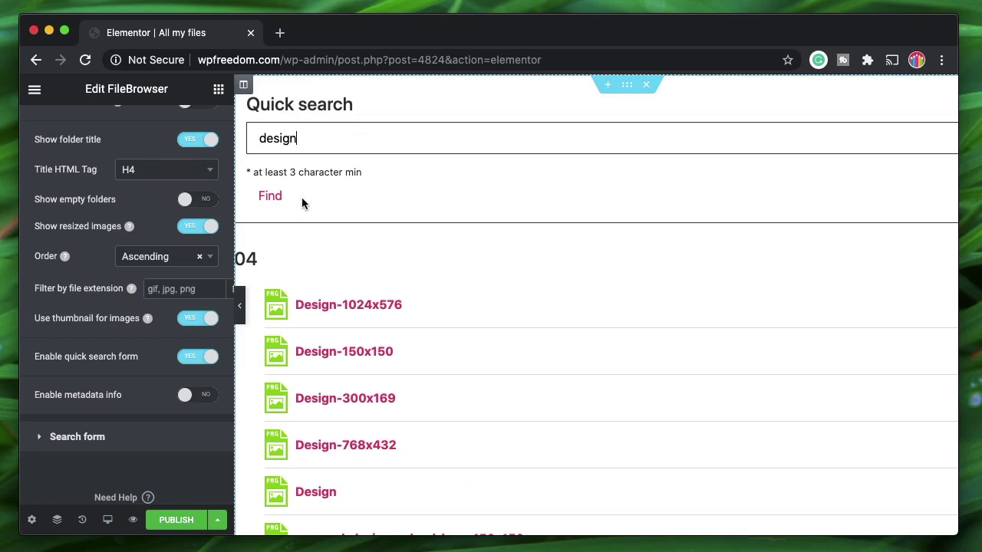
click(271, 198)
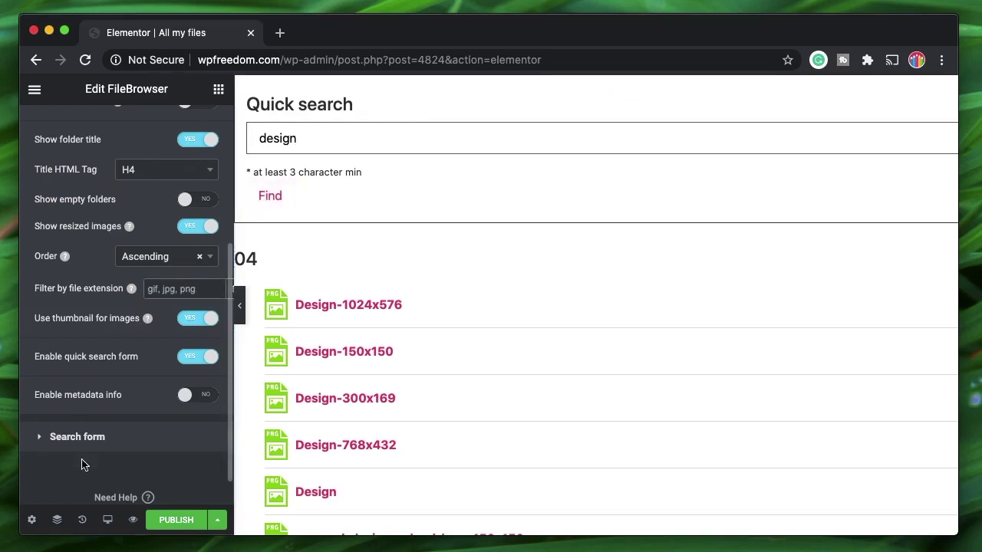
- Set Enable metadata info to YES and expand the Metadata section
click(196, 404)
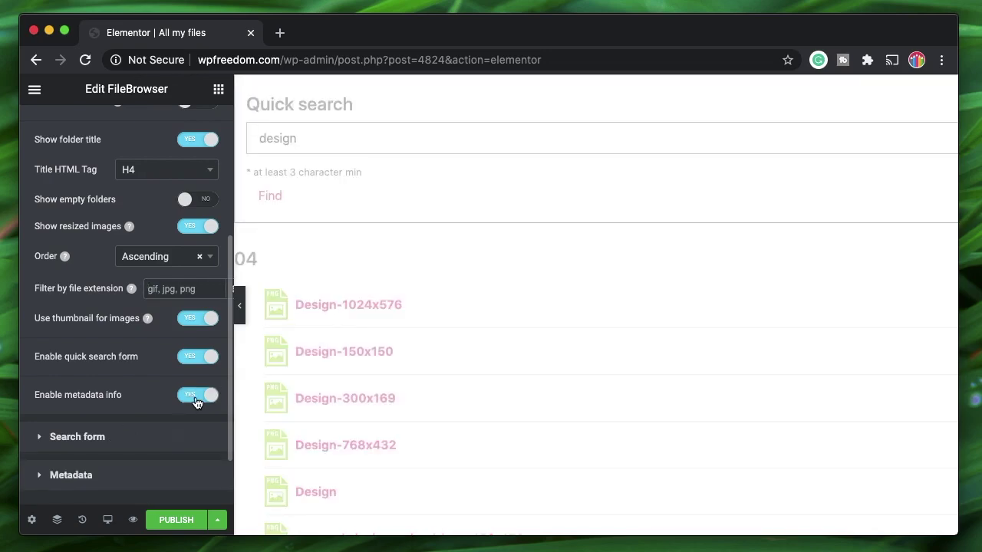
scroll(379, 414, down, 4)
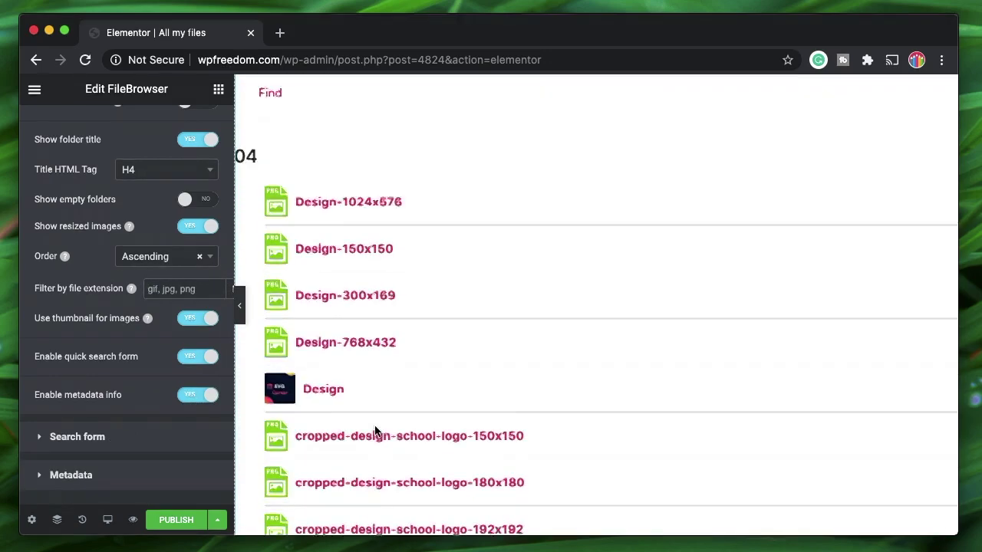
scroll(376, 433, down, 3)
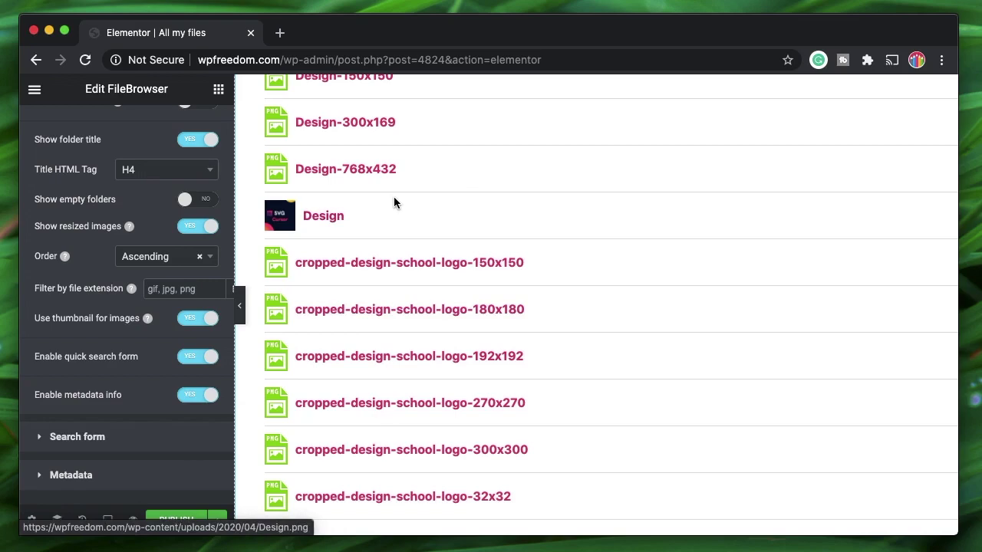
scroll(315, 406, down, 10)
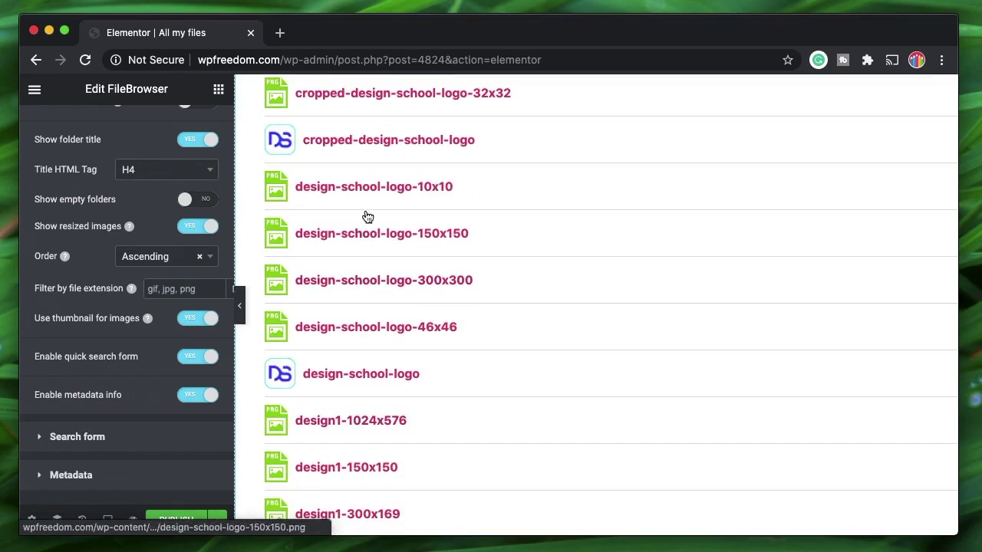
scroll(368, 460, down, 12)
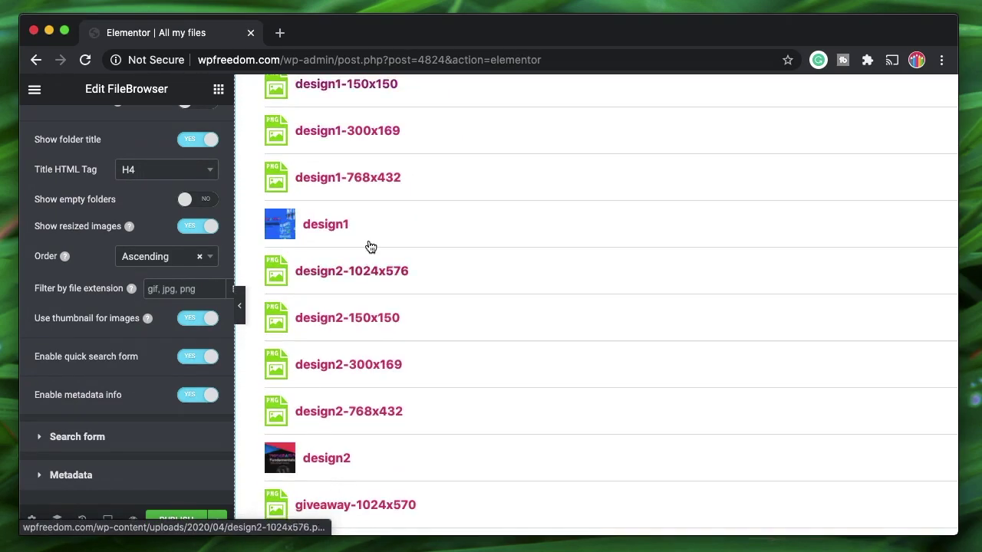
scroll(372, 244, down, 9)
scroll(372, 244, up, 12)
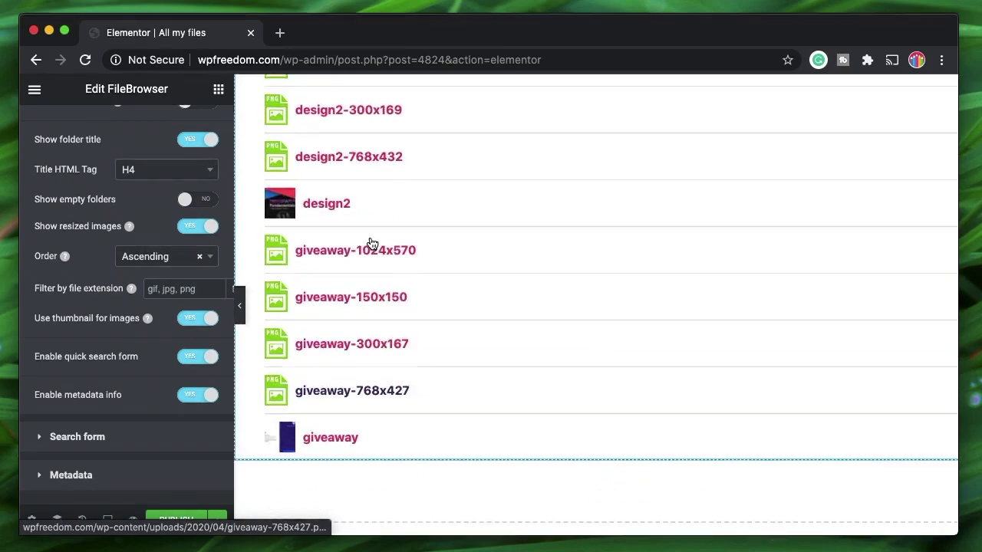
scroll(372, 244, up, 18)
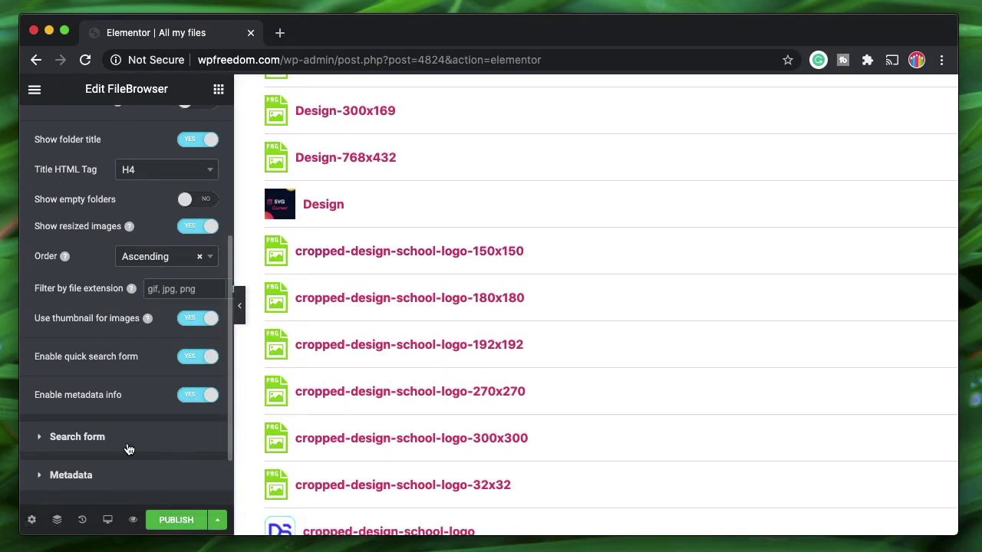
click(108, 476)
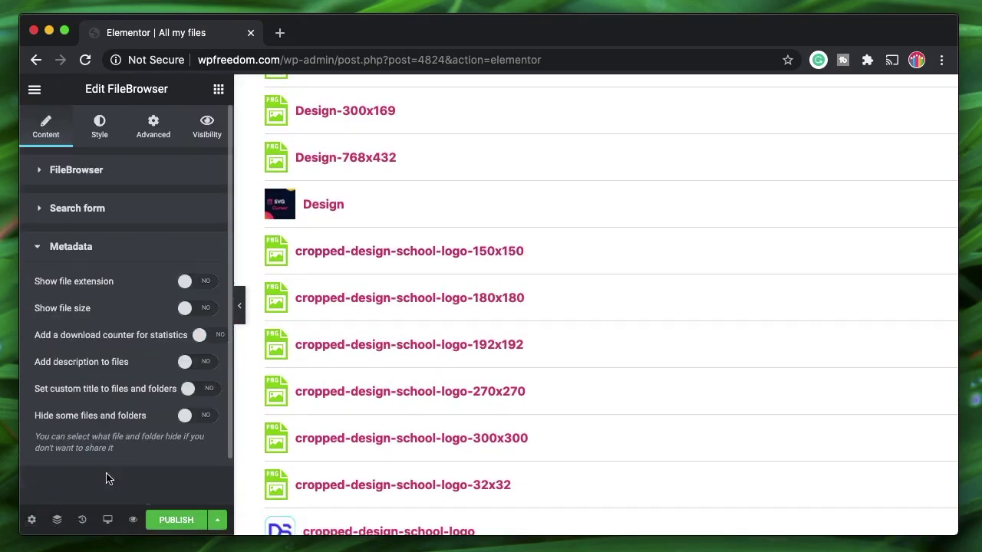
- Turn on Show file extension, Show file size and Add a download counter
click(187, 282)
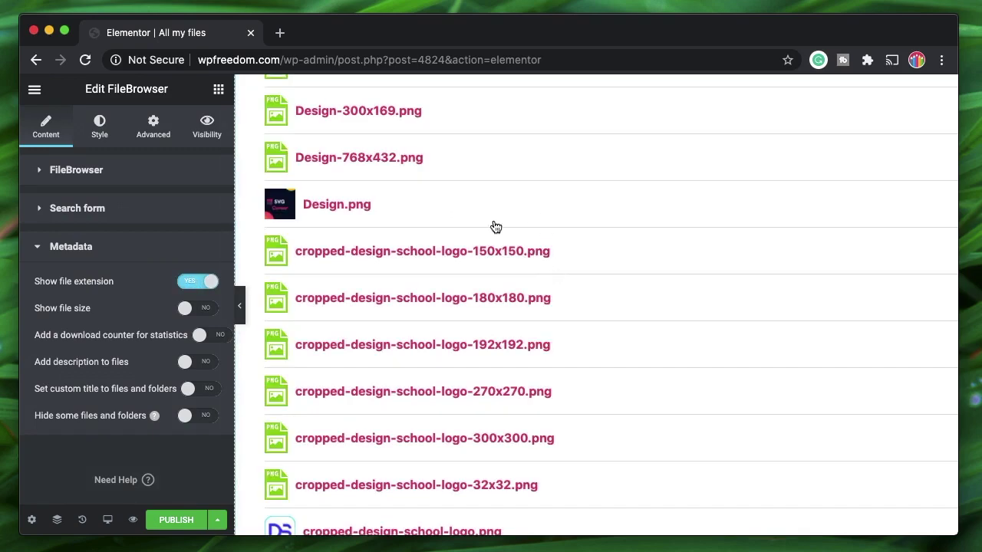
scroll(493, 226, up, 5)
scroll(391, 380, down, 3)
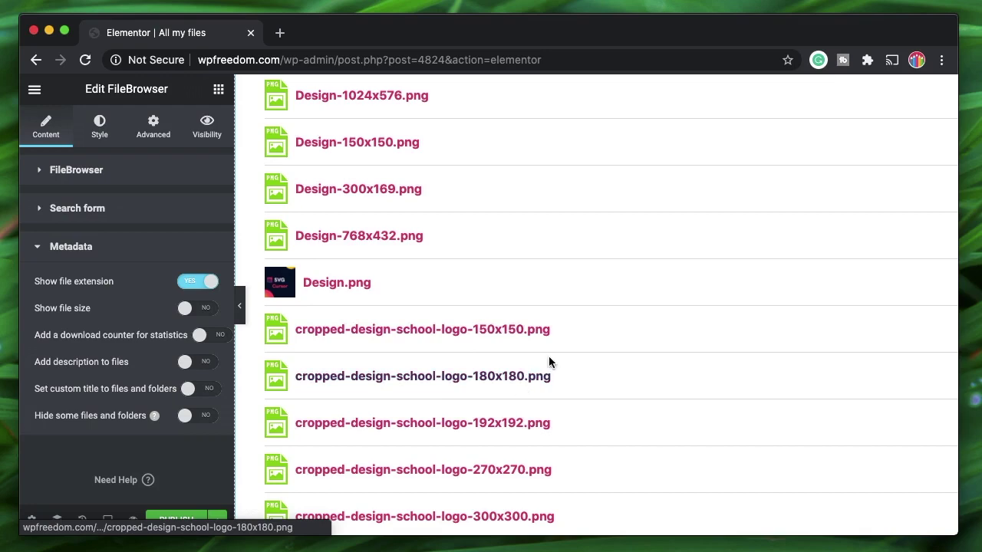
click(201, 311)
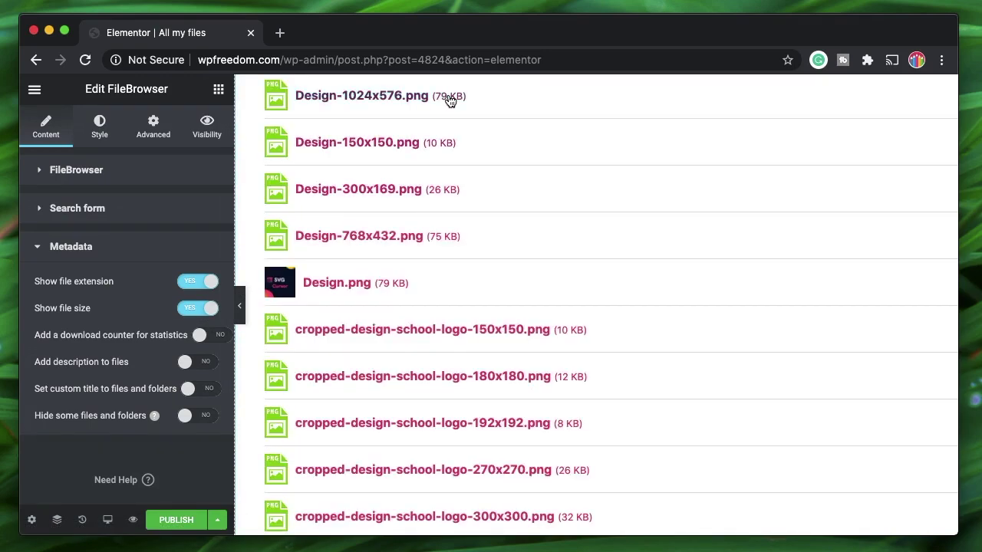
scroll(427, 217, up, 3)
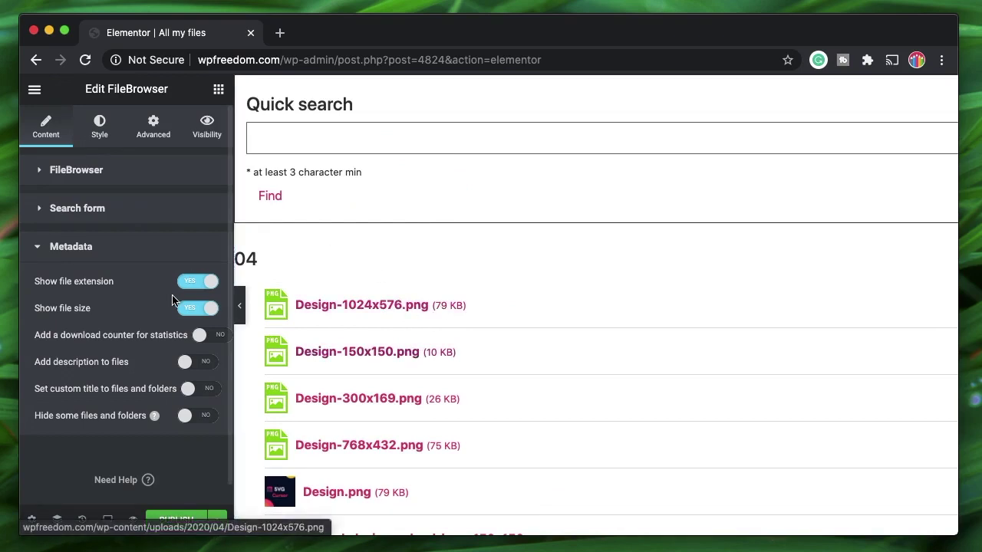
click(201, 338)
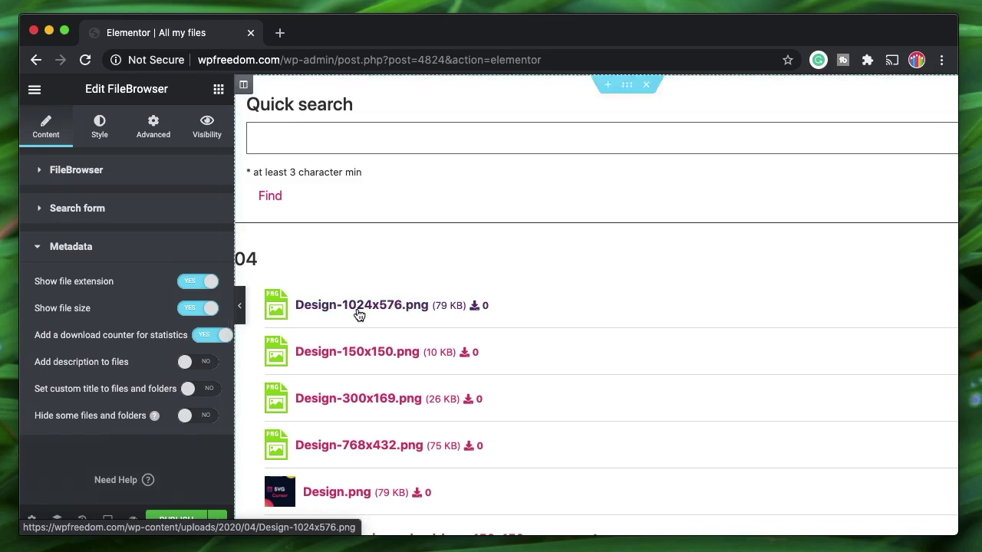
- Try the file description and hide-files options, turn both off, and collapse the settings sections
click(191, 365)
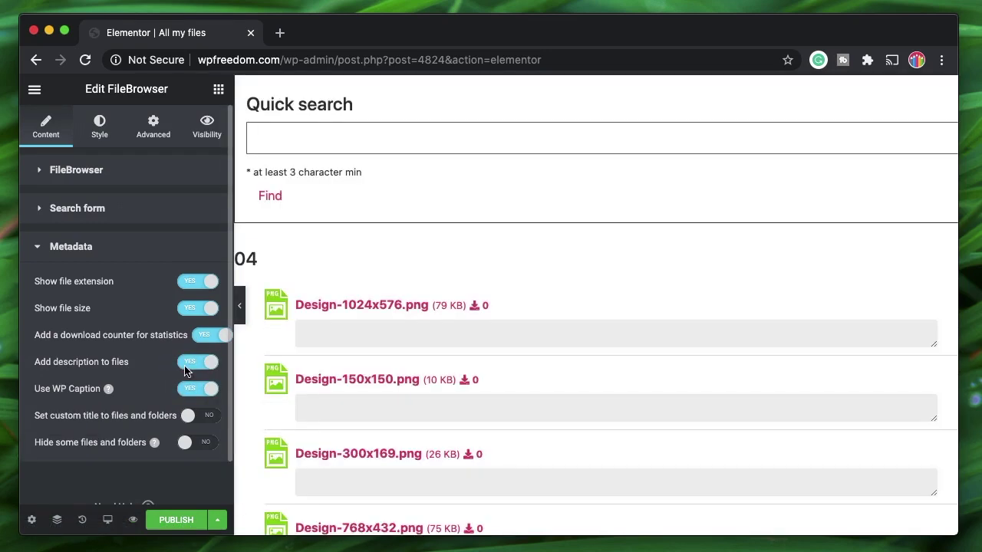
click(192, 365)
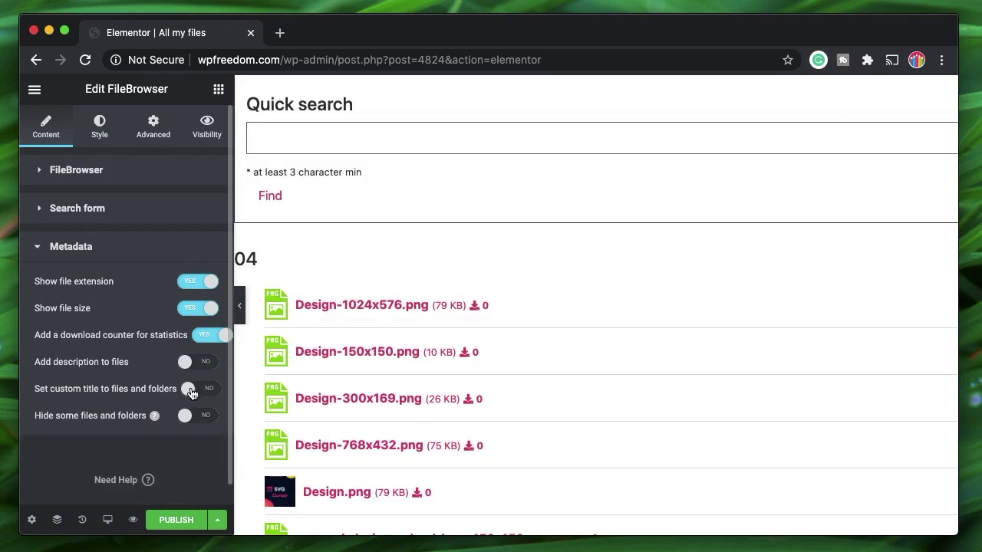
click(191, 425)
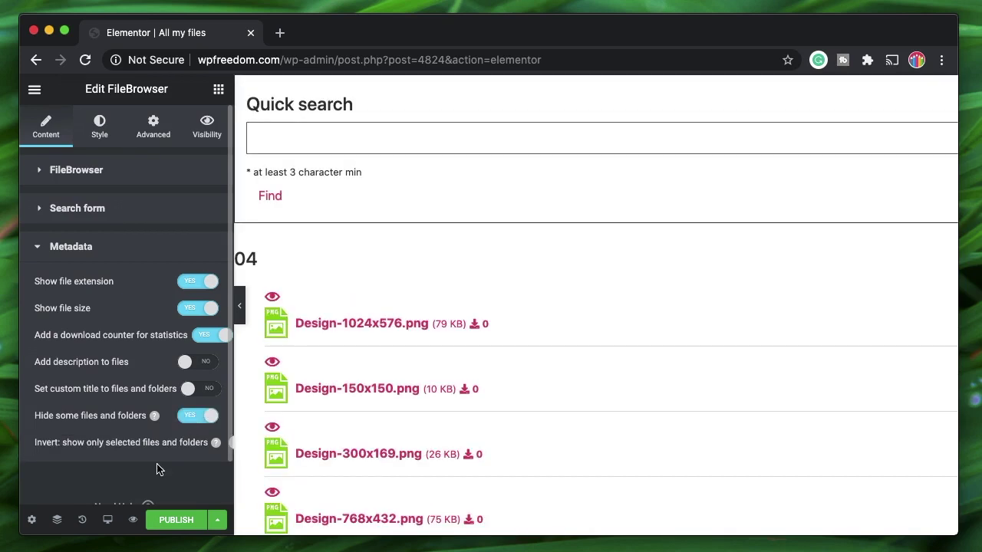
click(196, 416)
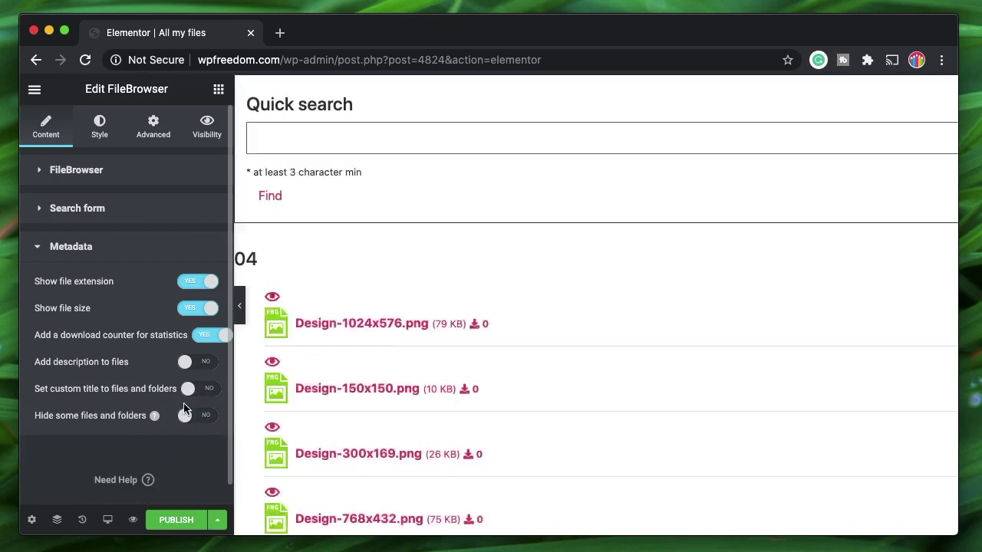
click(90, 247)
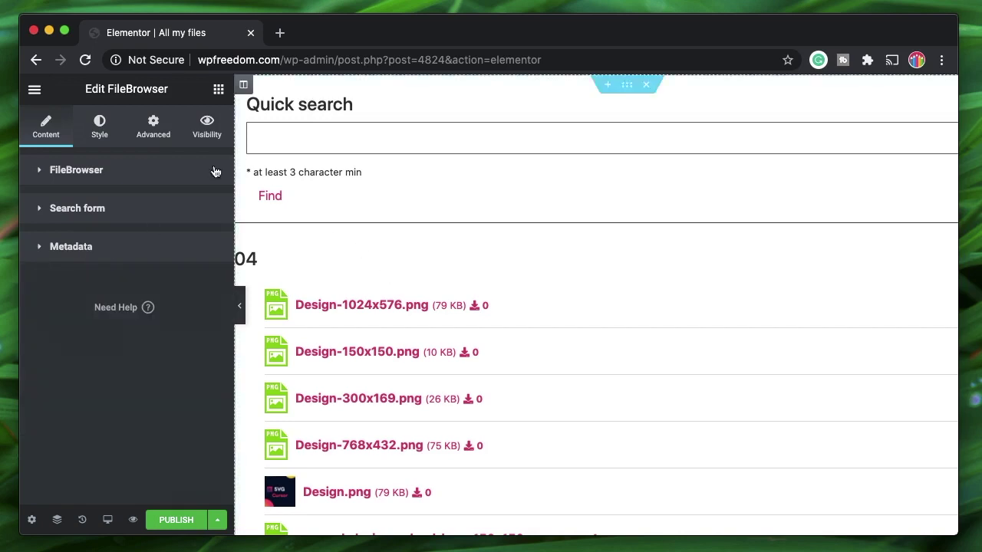
click(76, 171)
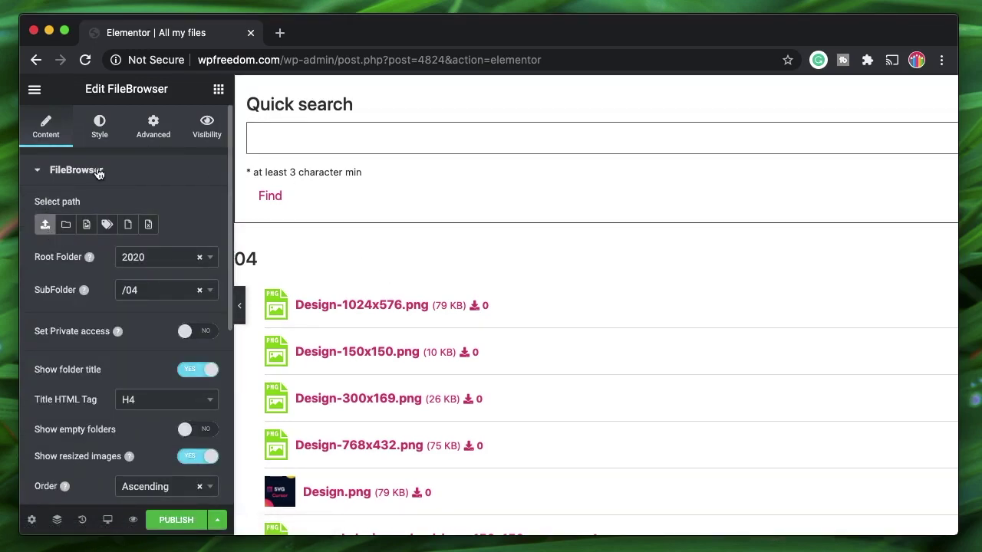
click(98, 171)
- Publish the All my files page, then search Elementor Finder for 'das'
click(174, 519)
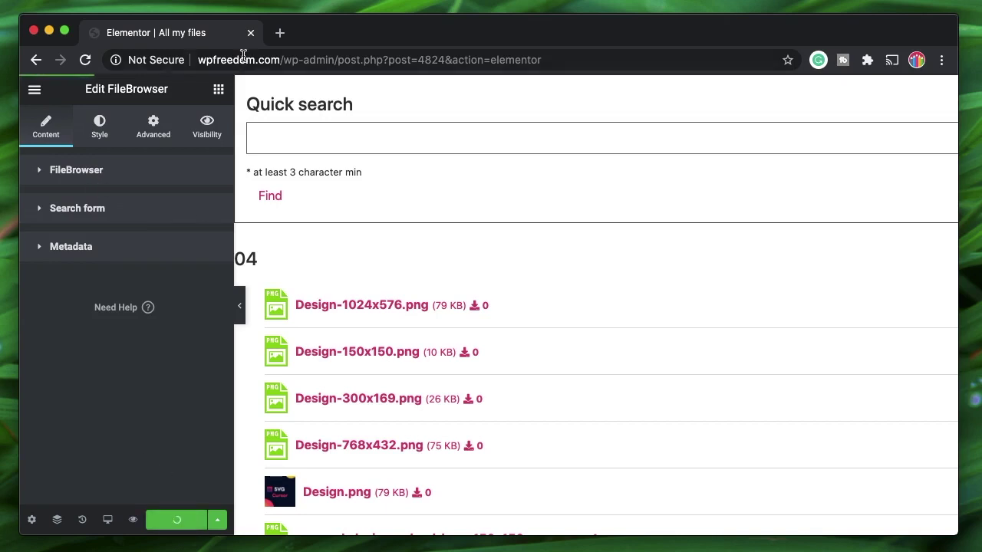
key(super+e)
text(das)
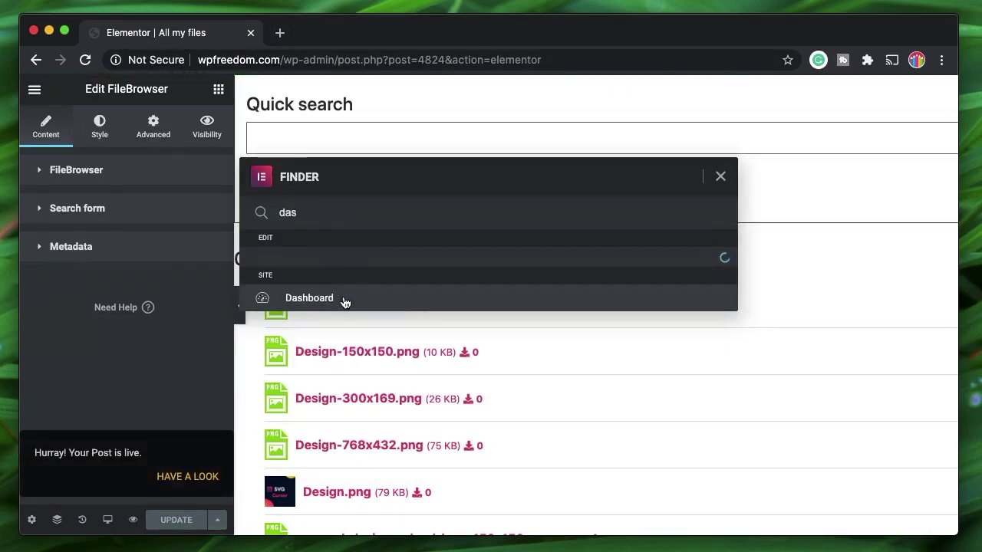
key(Escape)
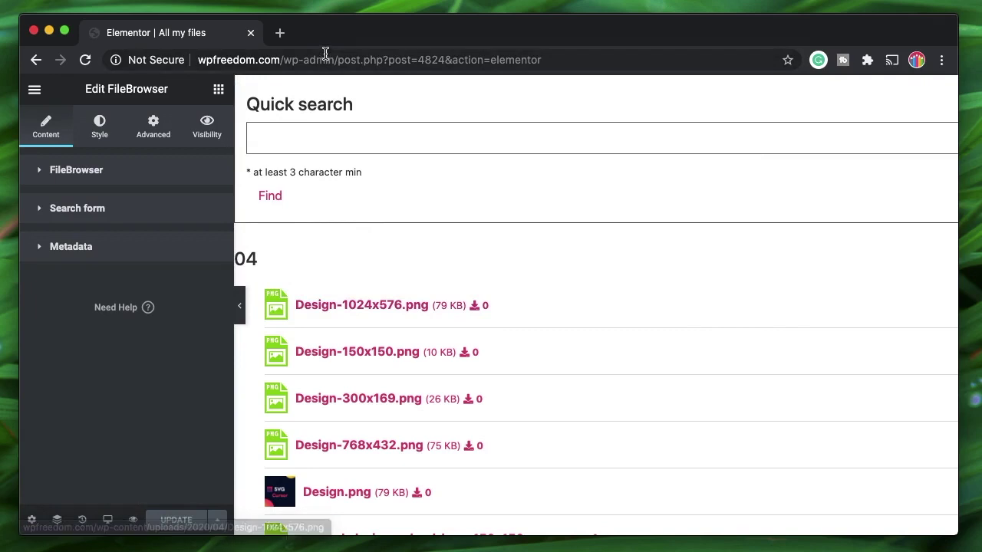
- Open the WordPress Dashboard in a new tab from Elementor Finder and switch to it
key(super+e)
text(d)
key(BackSpace)
click(323, 258)
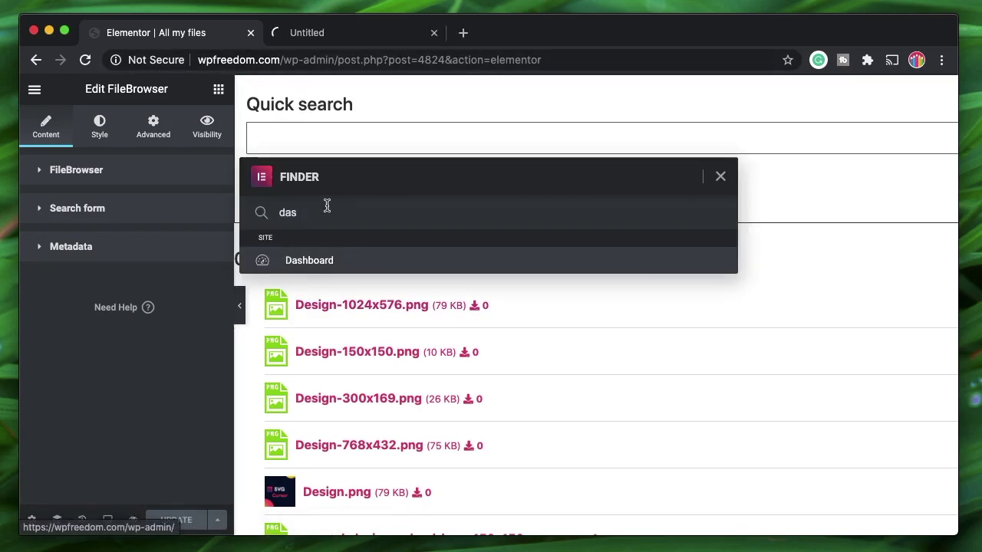
double_click(329, 212)
key(BackSpace)
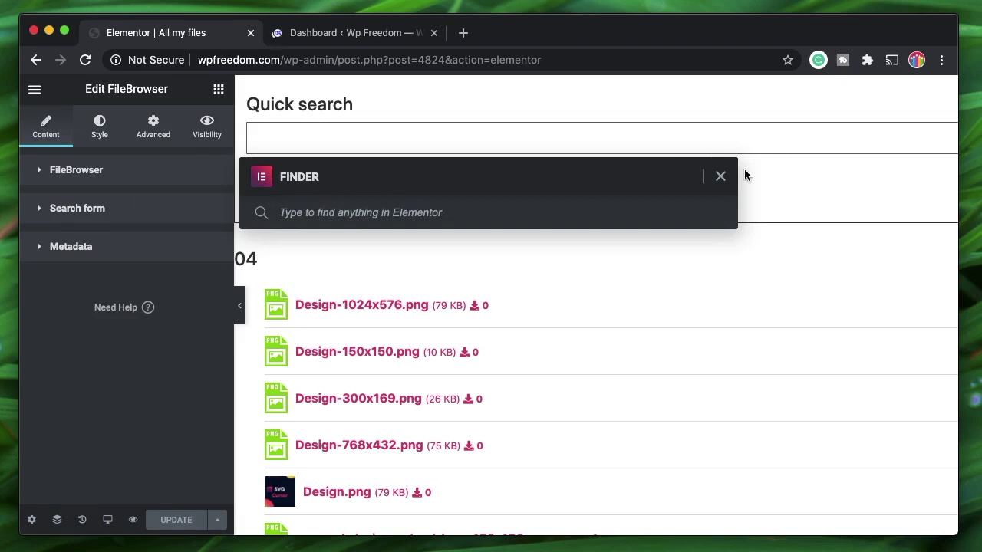
click(721, 176)
click(345, 44)
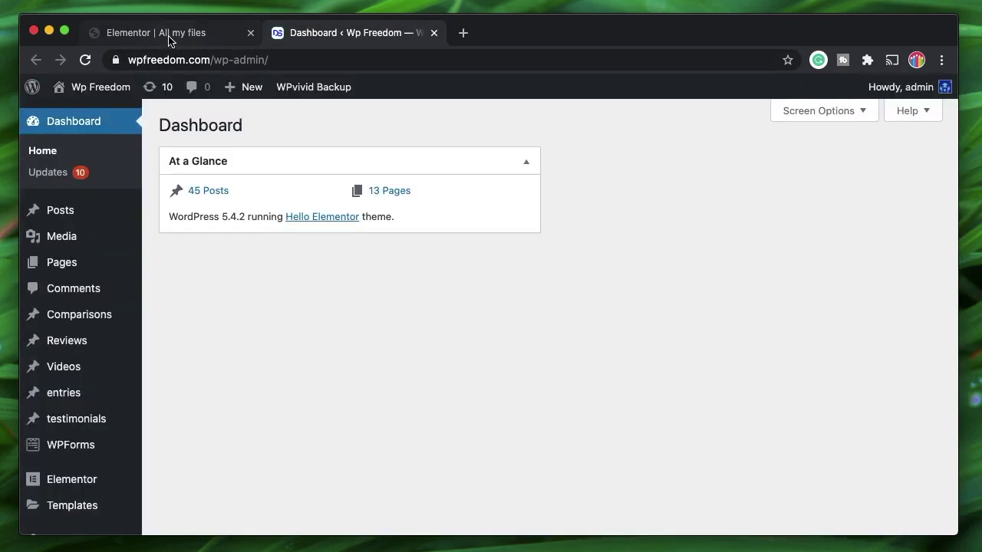
- From the admin Posts list, view the All my files post live in a new tab
mouse_move(74, 219)
click(166, 220)
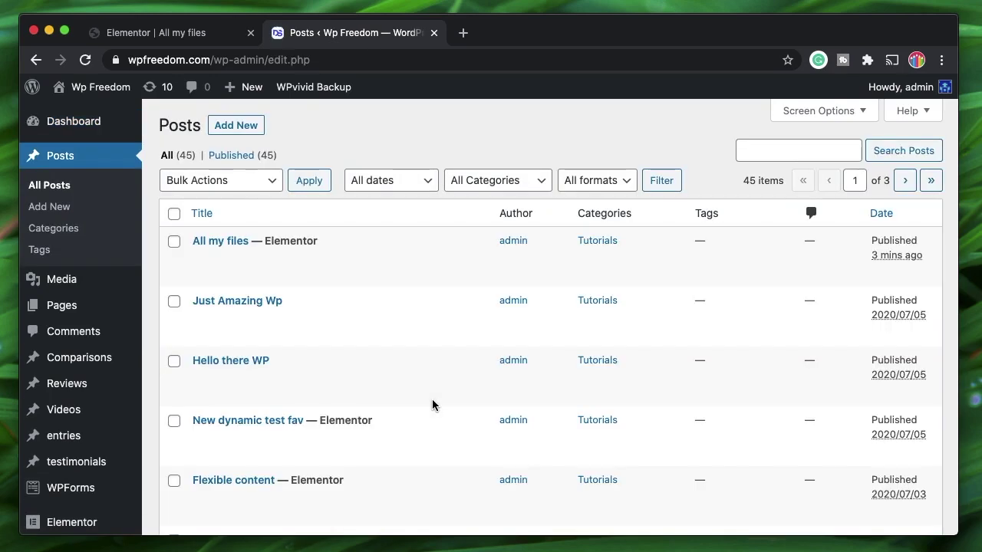
mouse_move(288, 262)
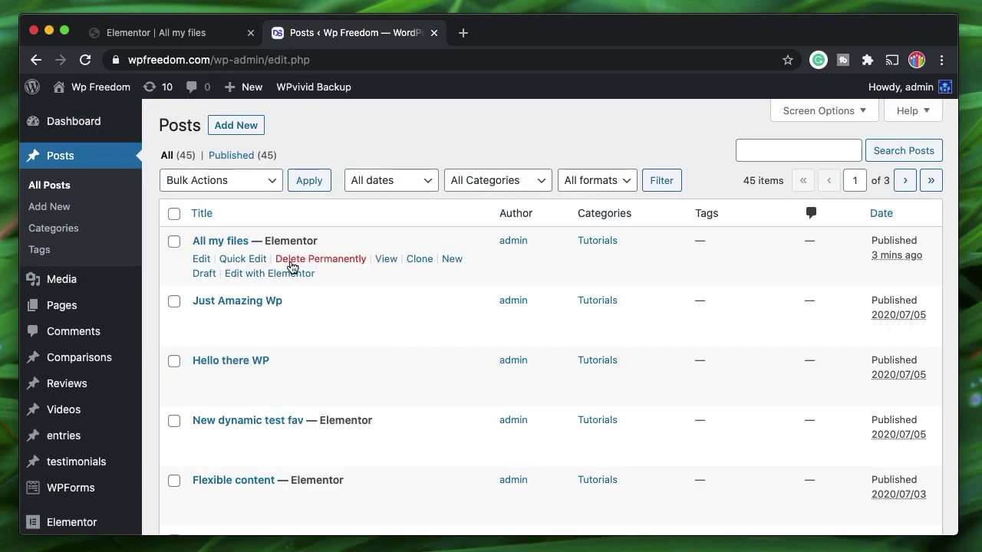
super+click(387, 260)
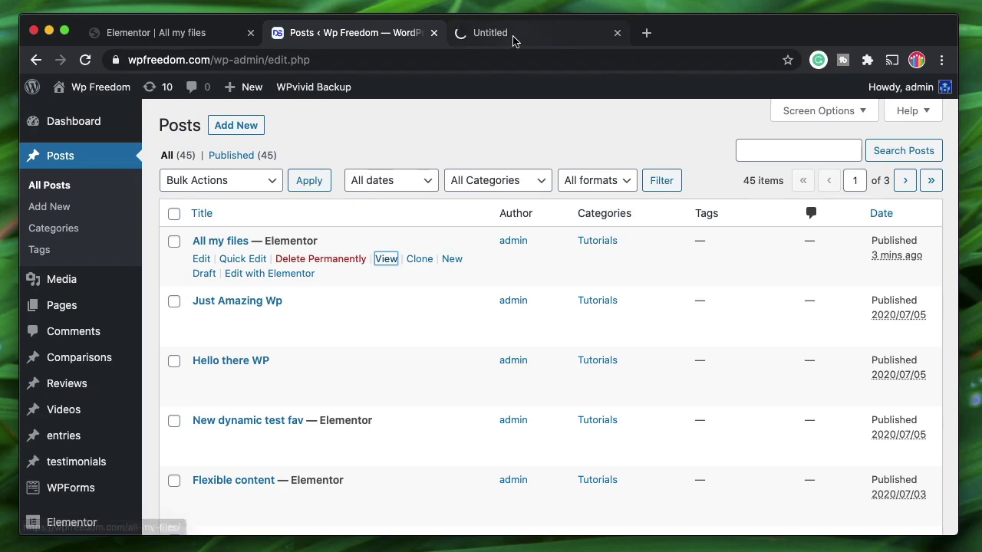
click(513, 39)
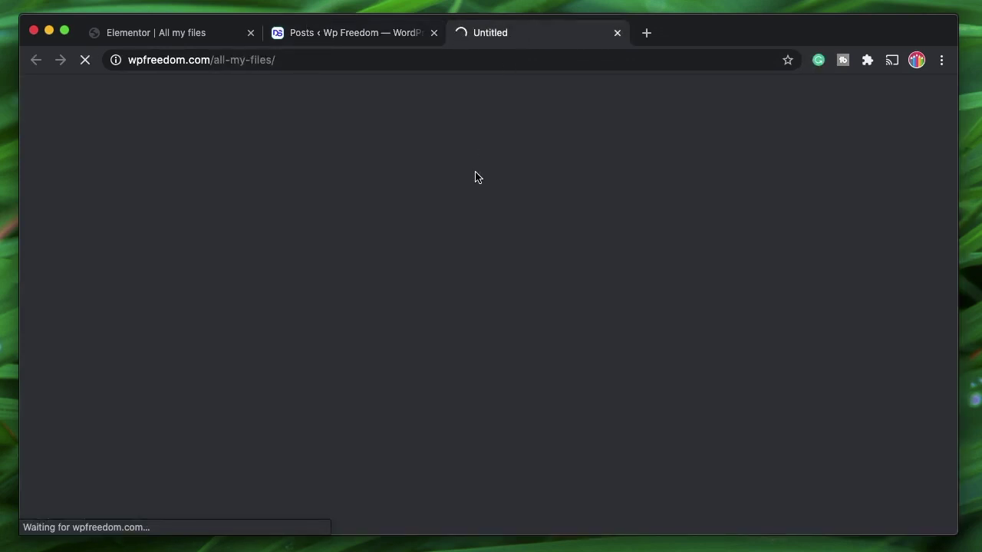
click(165, 40)
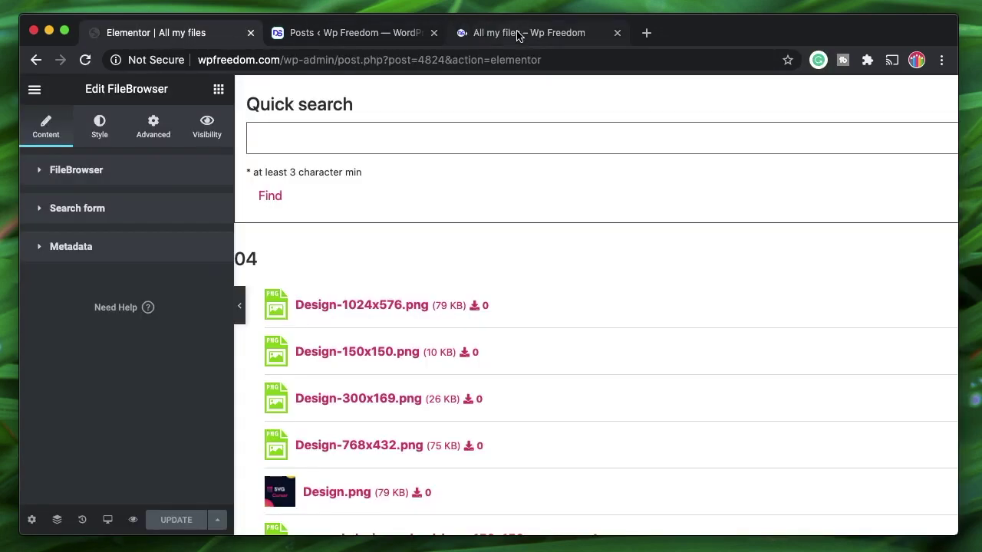
click(517, 32)
- Run a Quick search for 150 on the file list and check the narrowed results
click(251, 171)
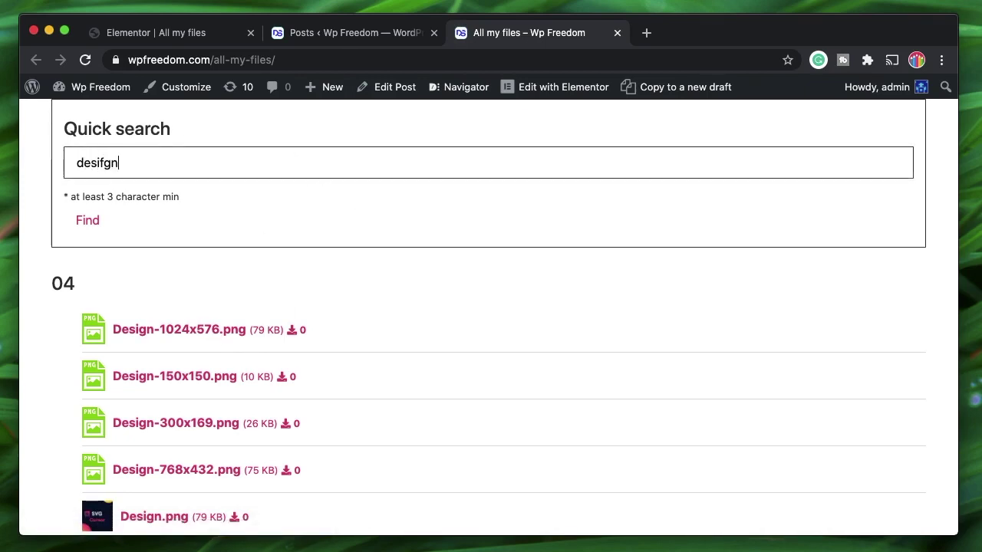
click(96, 226)
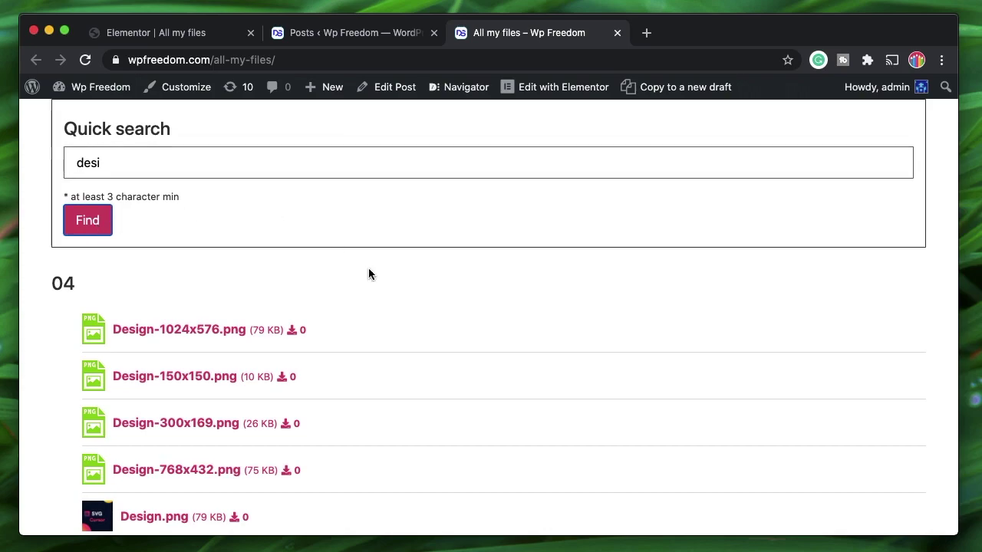
scroll(368, 274, down, 10)
scroll(495, 383, down, 5)
scroll(367, 329, up, 10)
- Change the search term to 1, clear the search, and return to the admin Posts tab
double_click(135, 157)
text(150)
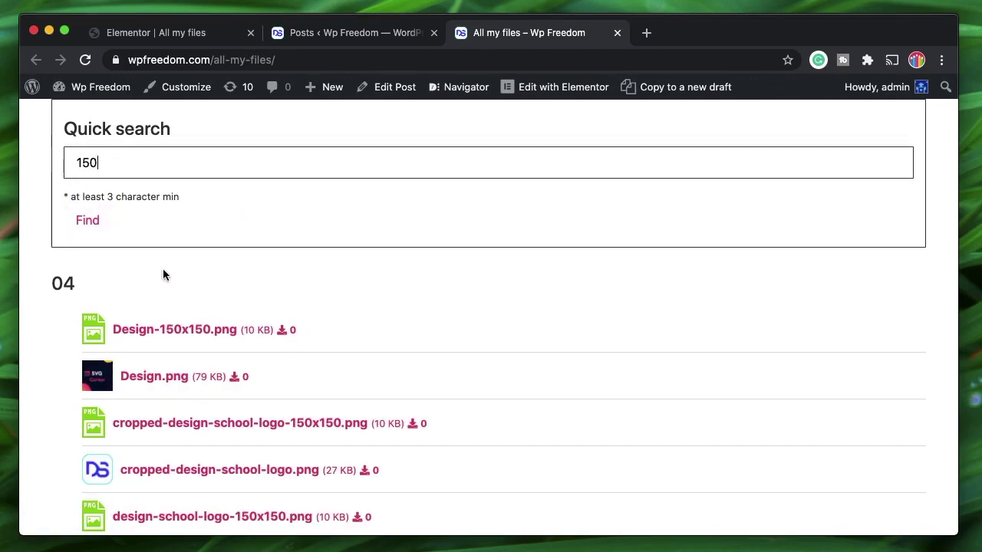
scroll(214, 404, down, 2)
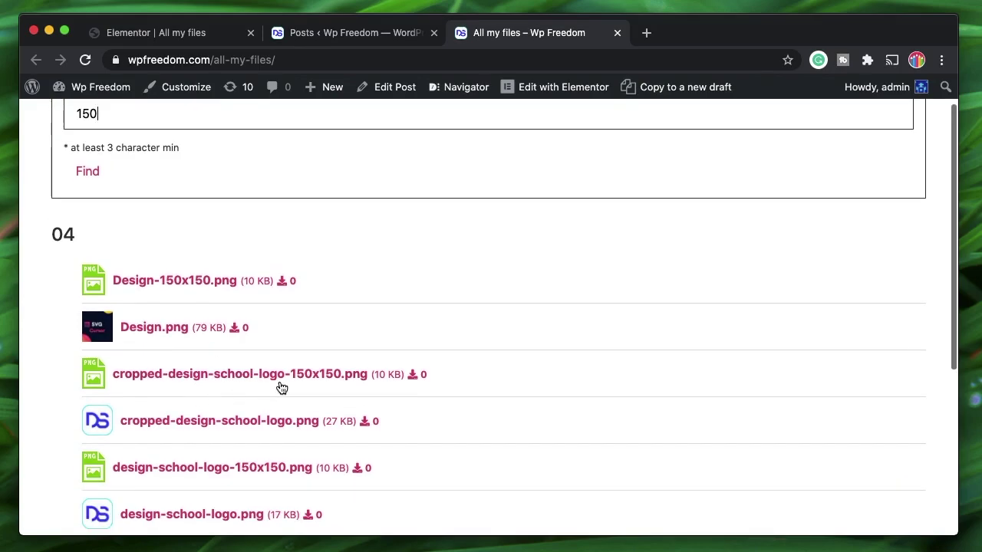
scroll(282, 388, down, 5)
scroll(268, 428, up, 7)
key(super+a)
key(BackSpace)
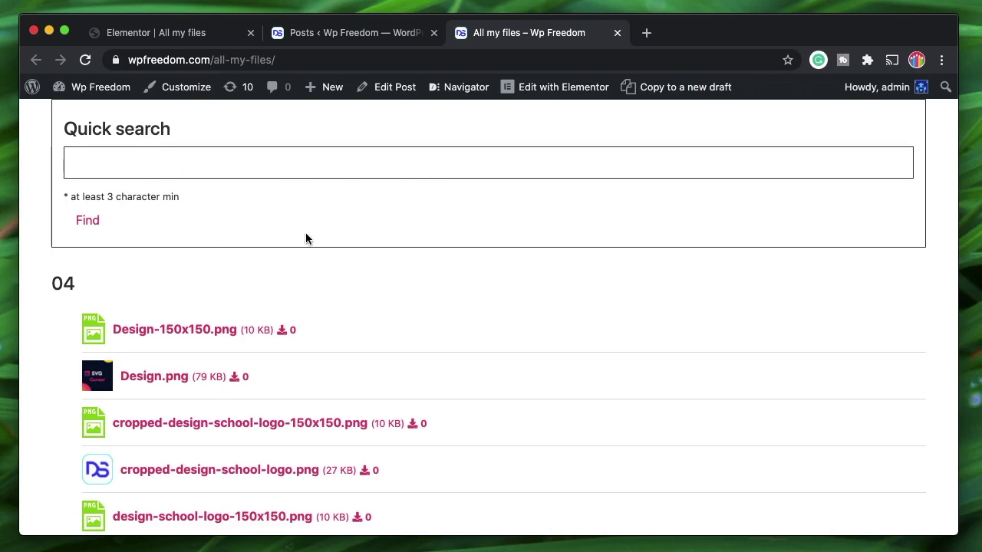
scroll(305, 238, down, 5)
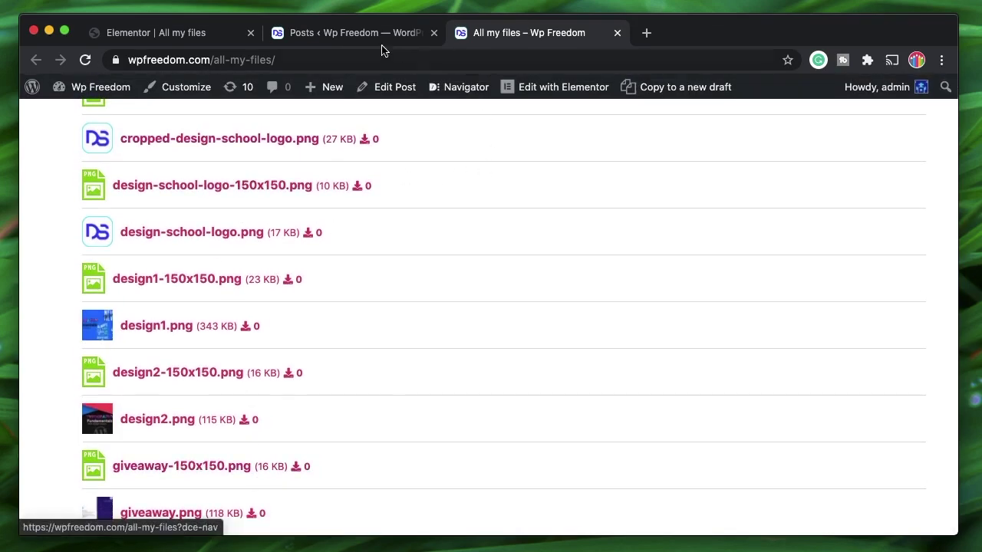
click(360, 33)
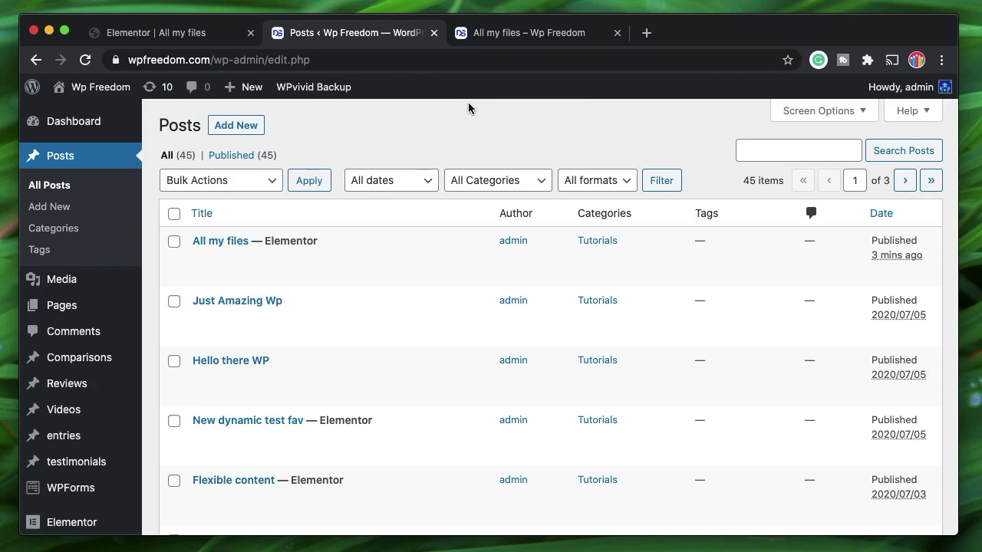
- Set the FileBrowser SubFolder to /06, listing the 0003, groomsman3, main1 and main2 images
click(159, 33)
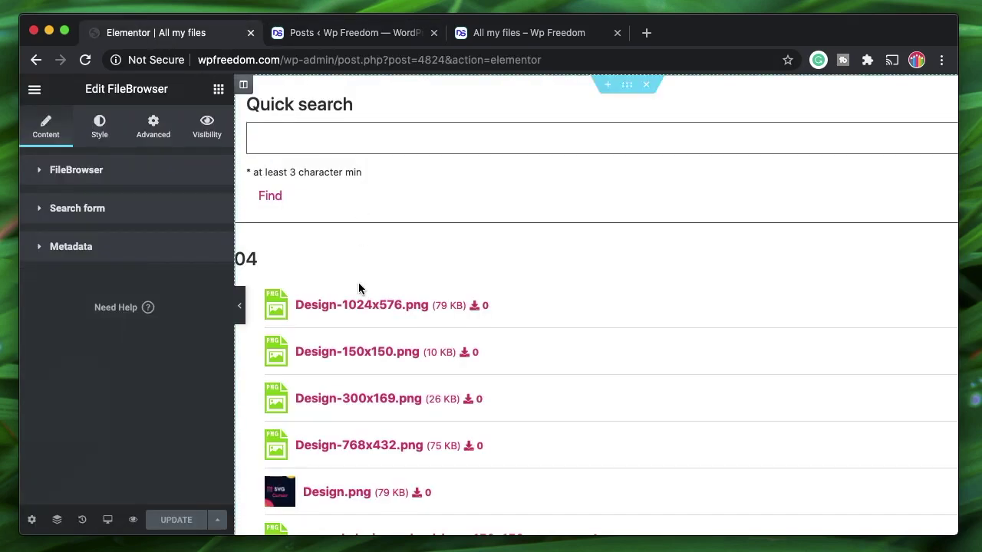
click(114, 170)
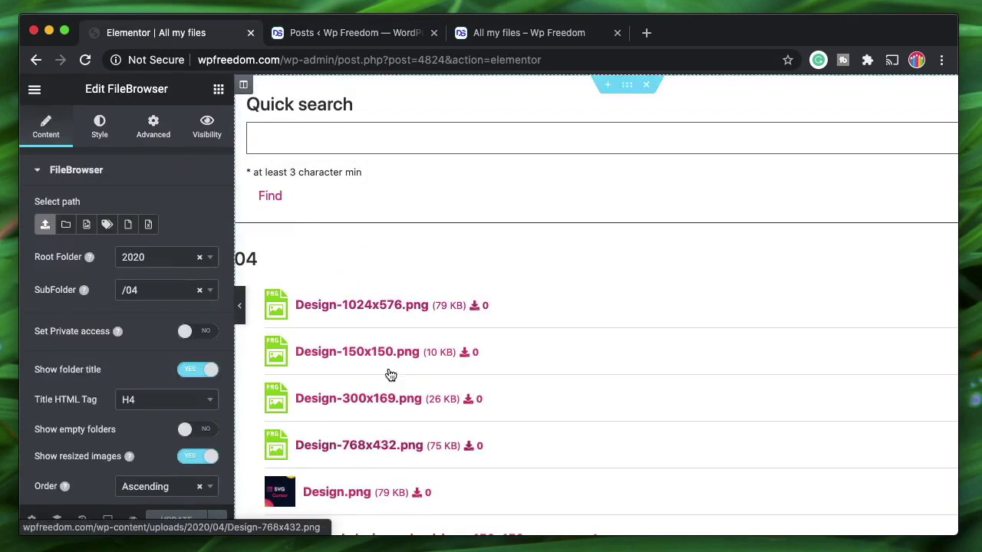
click(158, 296)
click(148, 392)
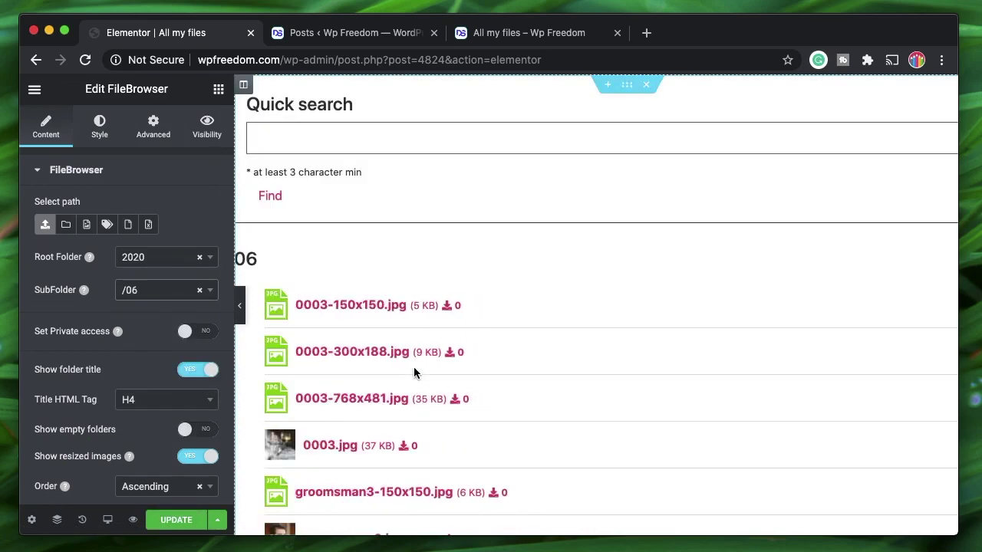
scroll(413, 372, down, 6)
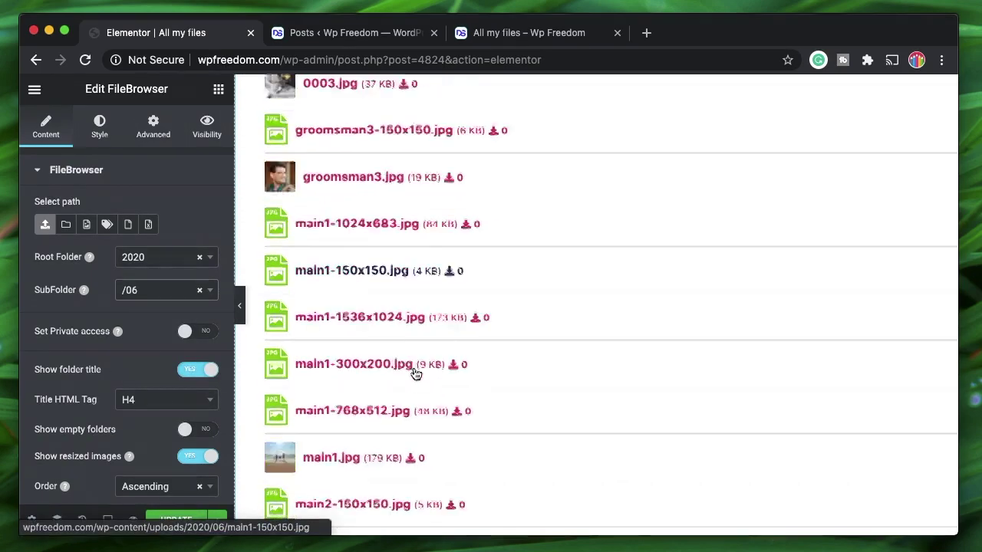
scroll(428, 413, down, 1)
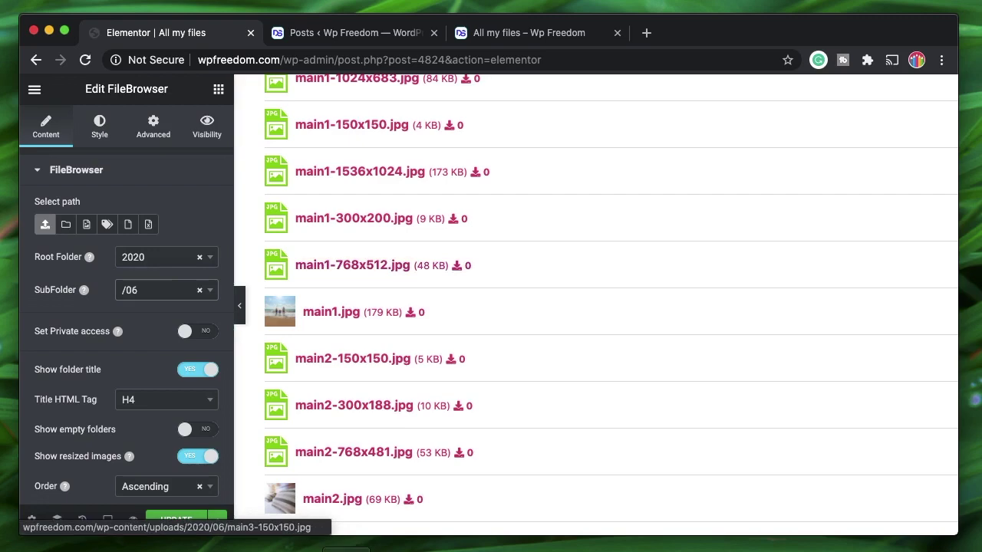
mouse_move(333, 546)
click(44, 543)
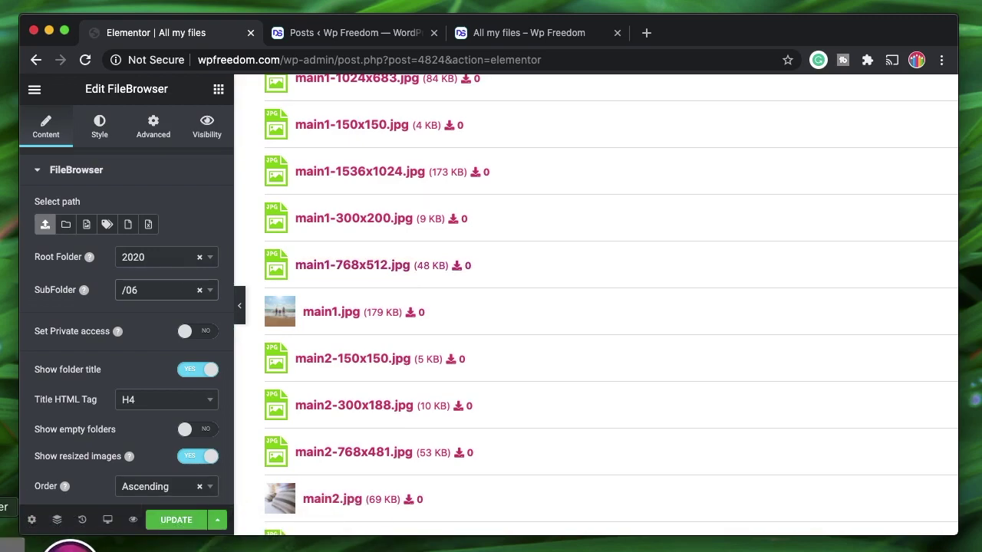
- Navigate Finder through wp-content › plugins › elementor to the assets folder
click(565, 146)
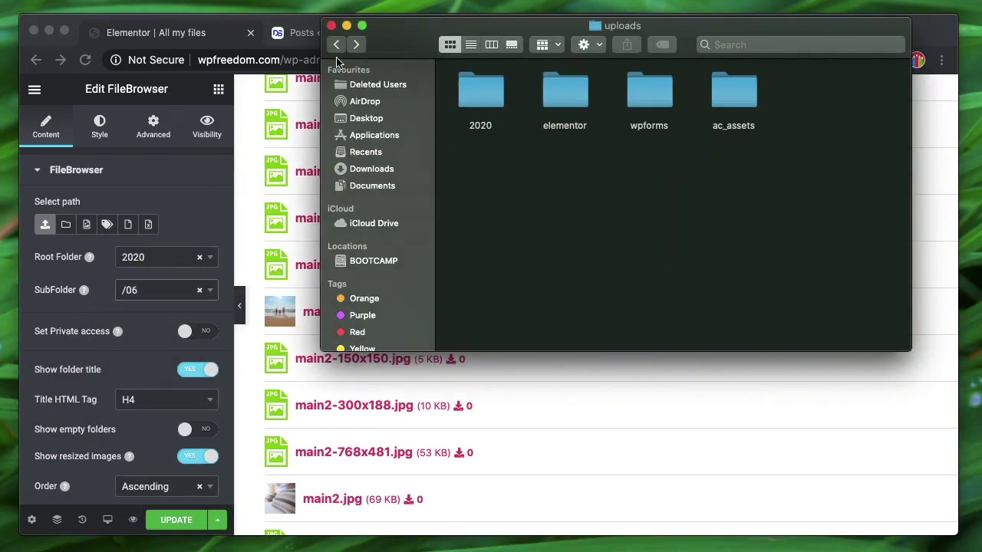
click(336, 47)
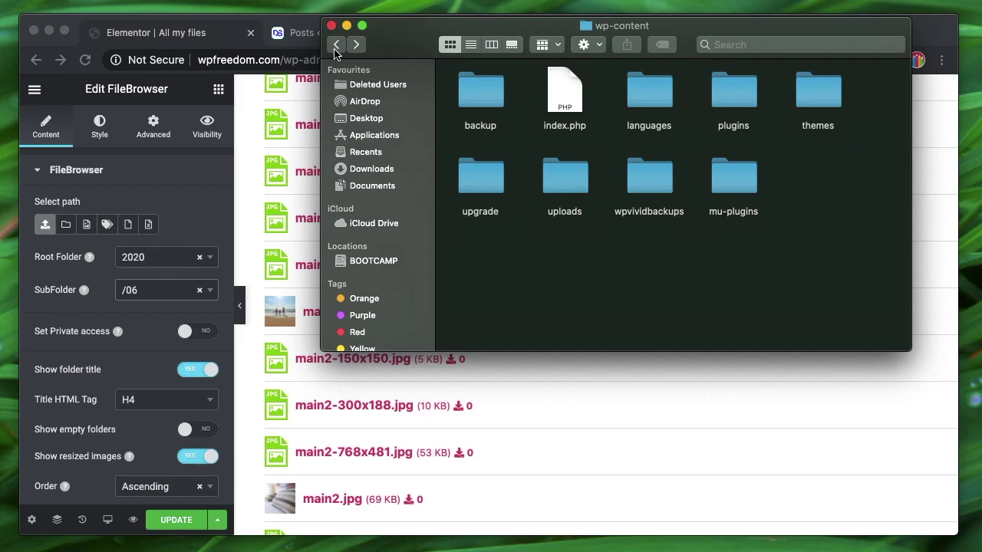
click(335, 46)
scroll(652, 215, up, 5)
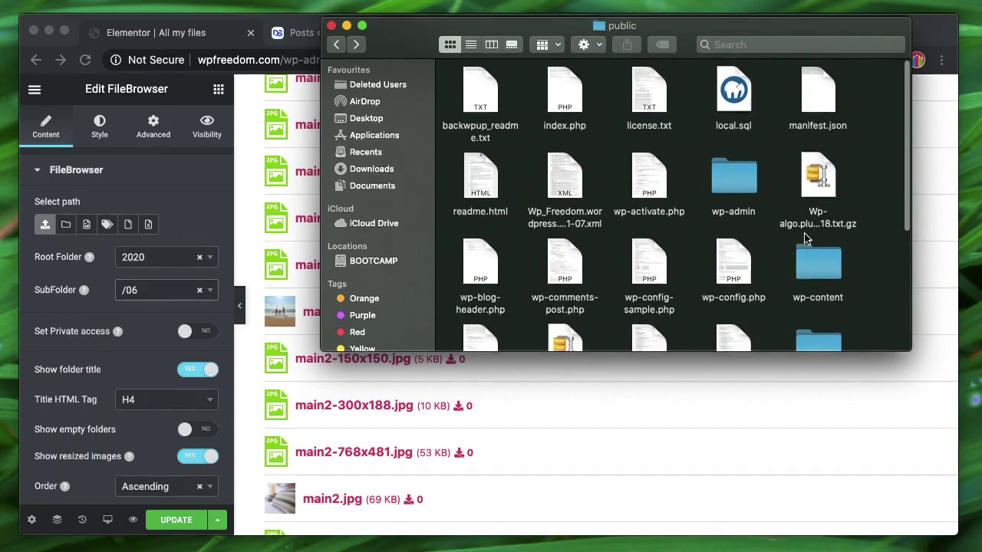
double_click(815, 259)
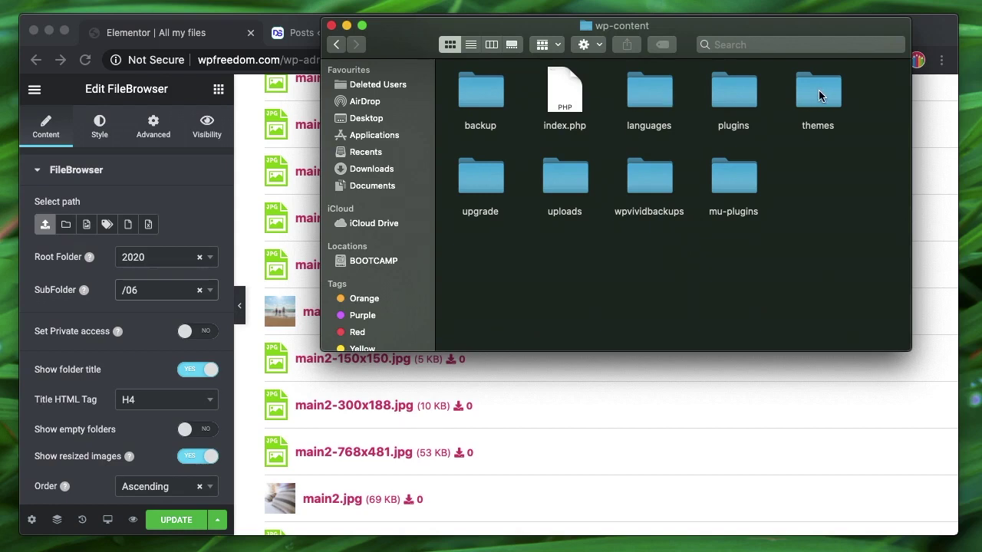
double_click(721, 91)
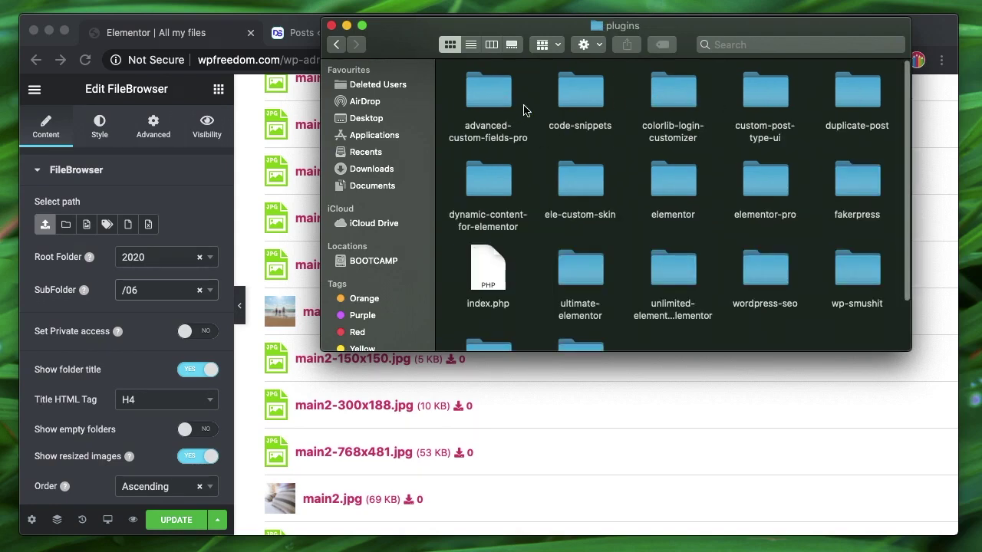
double_click(670, 184)
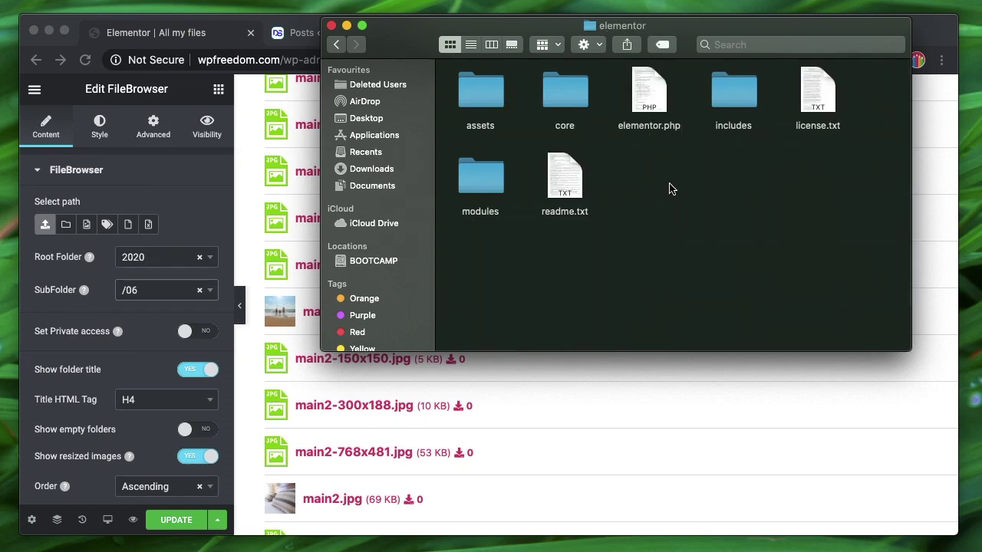
double_click(474, 91)
double_click(478, 95)
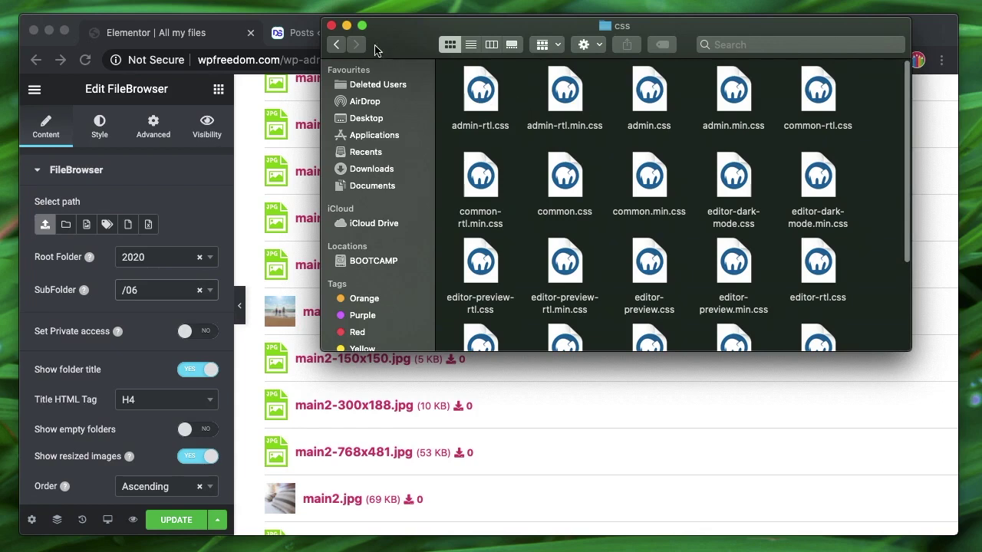
click(337, 45)
- Get Info on the css folder, select its Where path, and close the info window
click(471, 97)
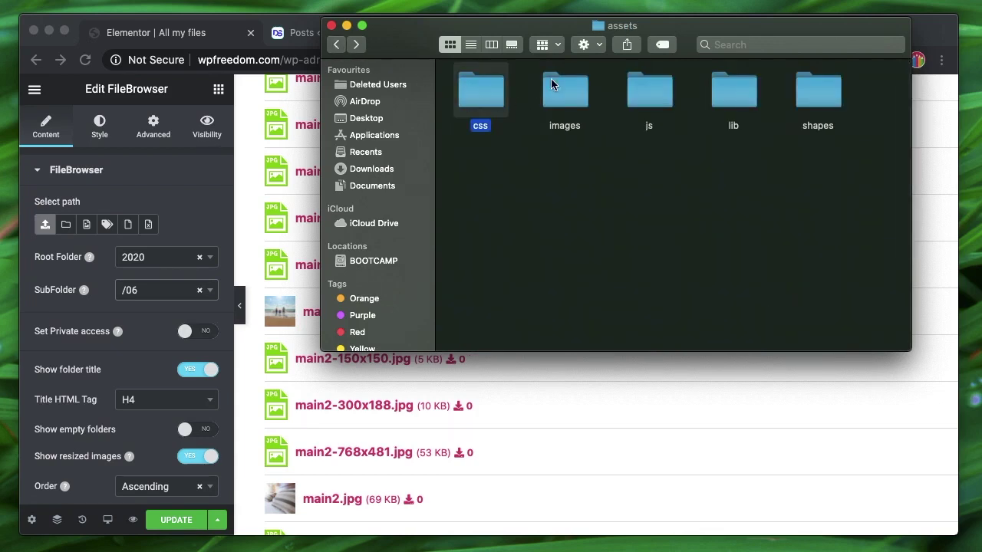
right_click(479, 108)
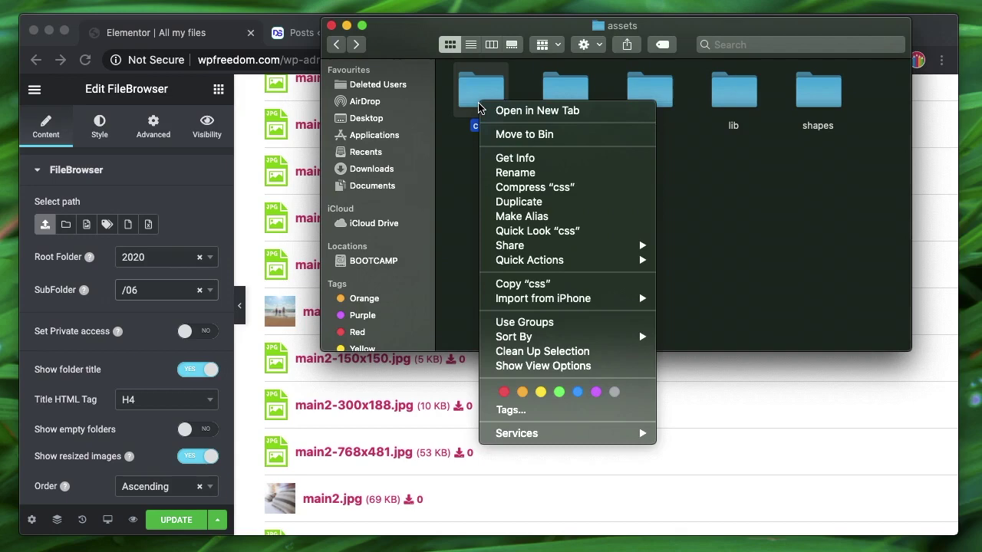
click(570, 162)
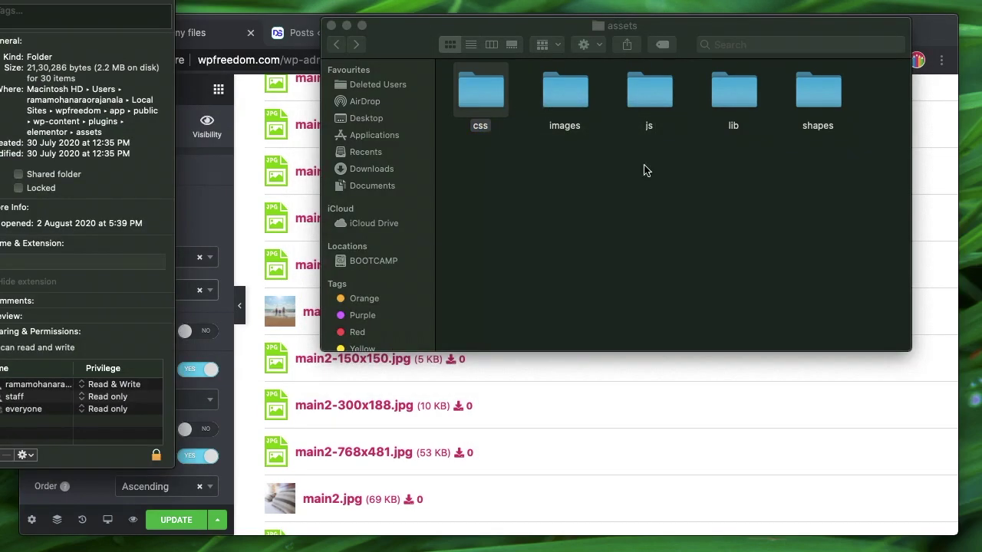
drag(109, 0, 395, 2)
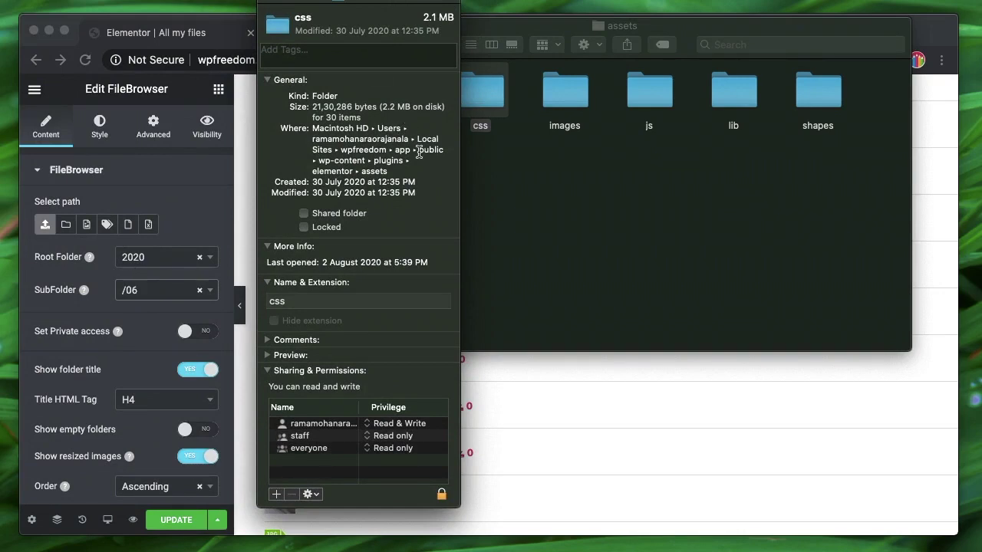
drag(317, 160, 355, 171)
click(355, 170)
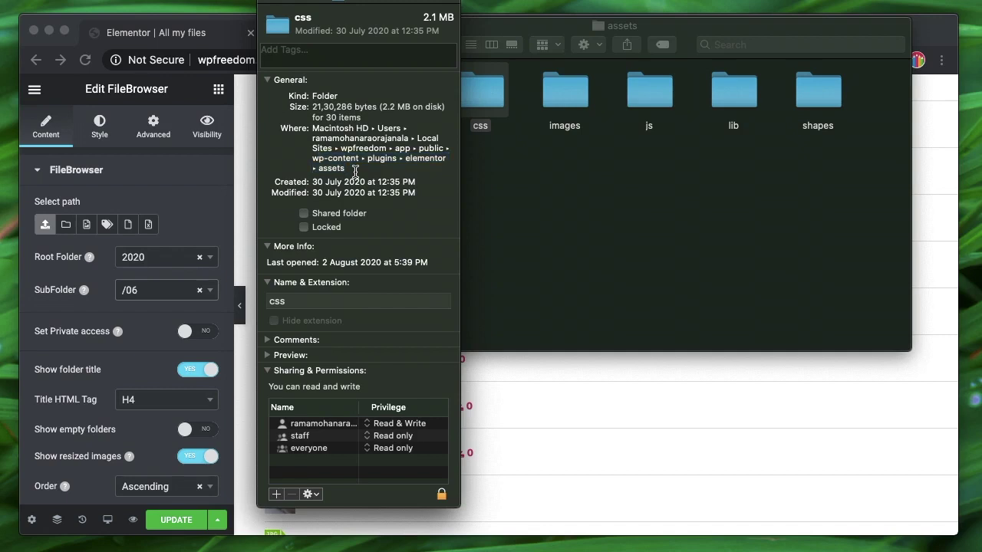
shift+click(310, 161)
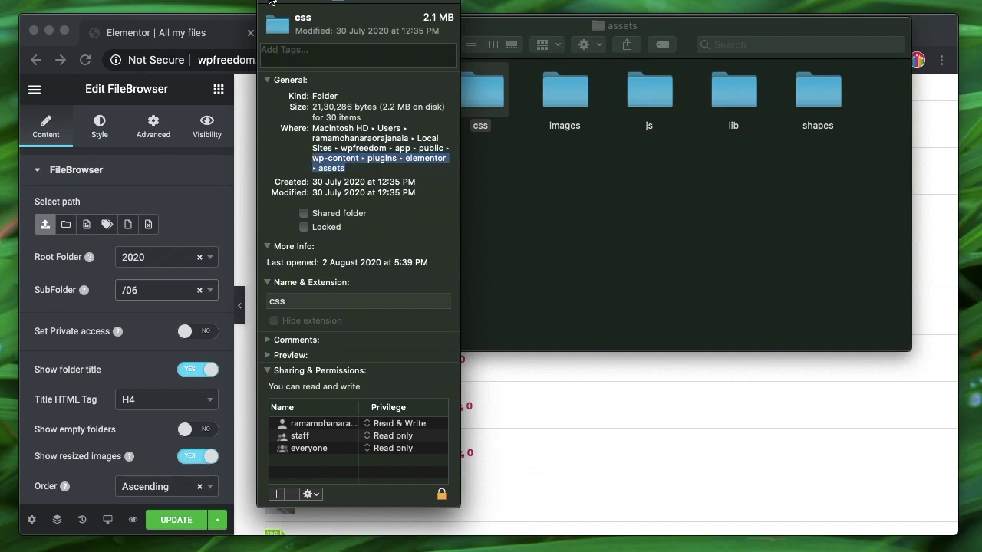
click(270, 3)
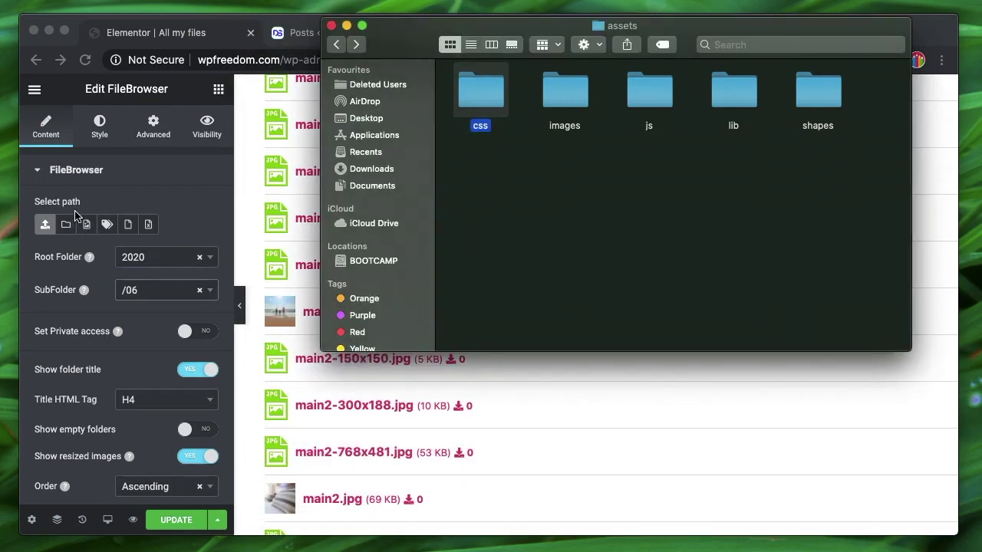
click(110, 197)
- Switch the FileBrowser to Custom Path and paste the wp-content/plugins/elementor/assets path
click(66, 225)
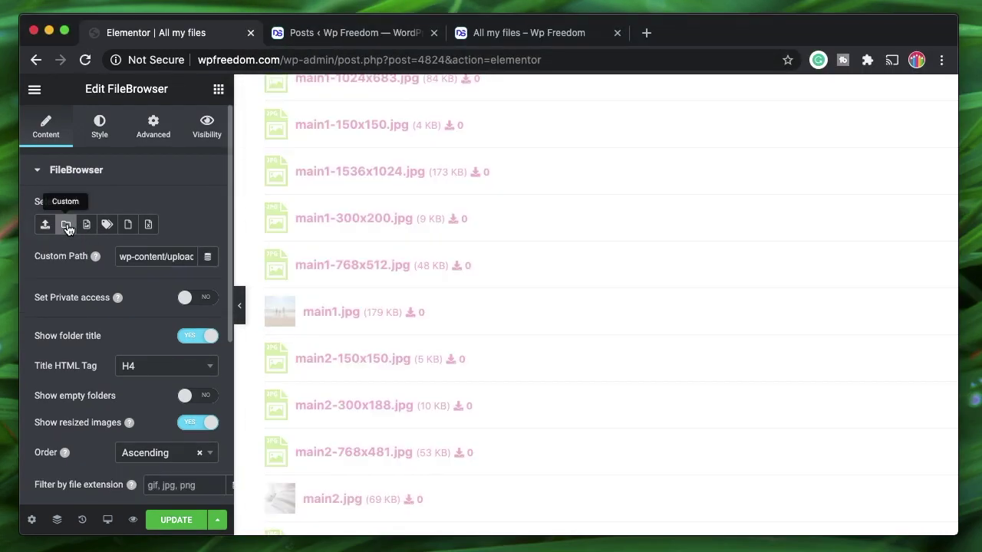
triple_click(154, 255)
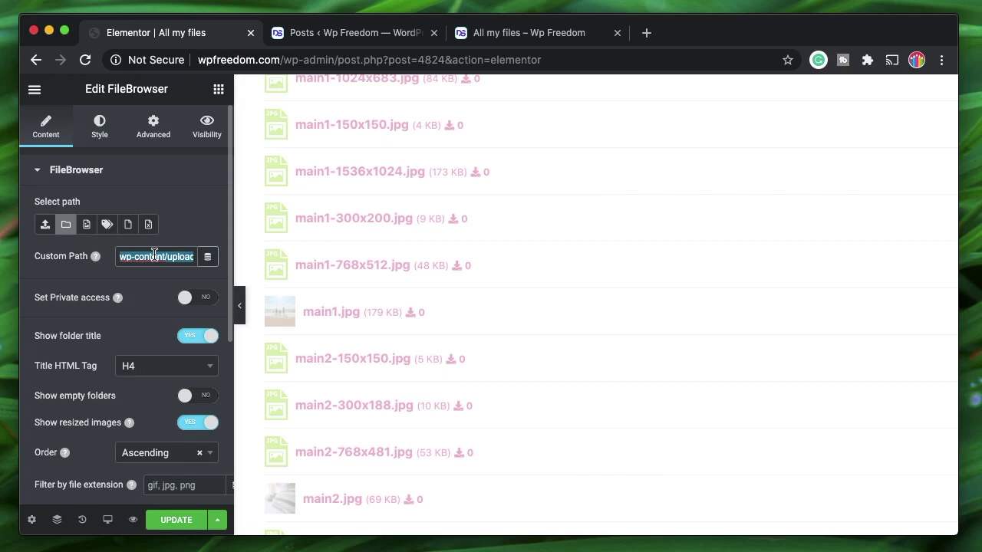
key(super+v)
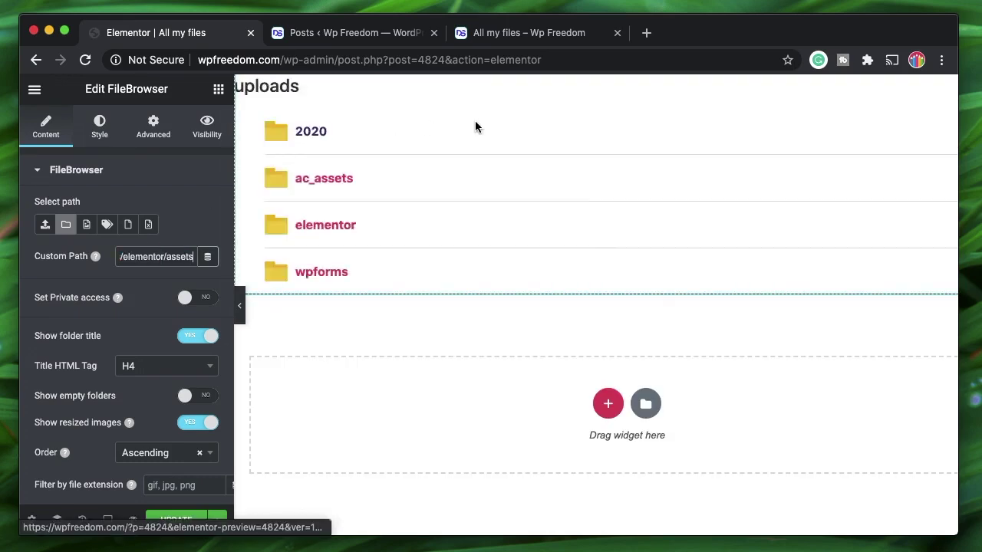
click(154, 254)
key(super+Left)
key(alt+Right)
key(alt+Right)
key(alt+Right)
key(alt+Right)
key(alt+Right)
key(alt+Right)
key(alt+Right)
key(alt+Right)
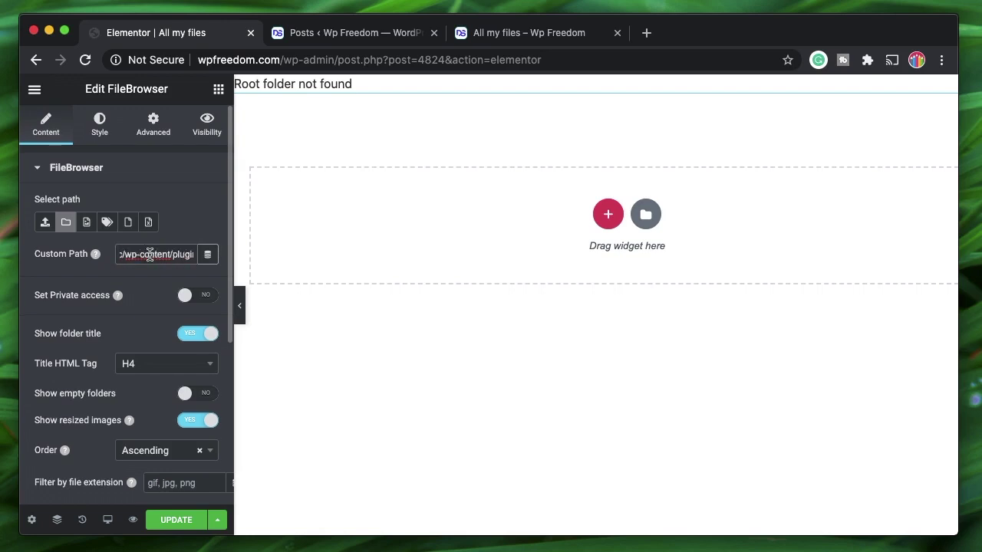
key(alt+Left)
key(alt+Left)
key(alt+Left)
key(alt+Left)
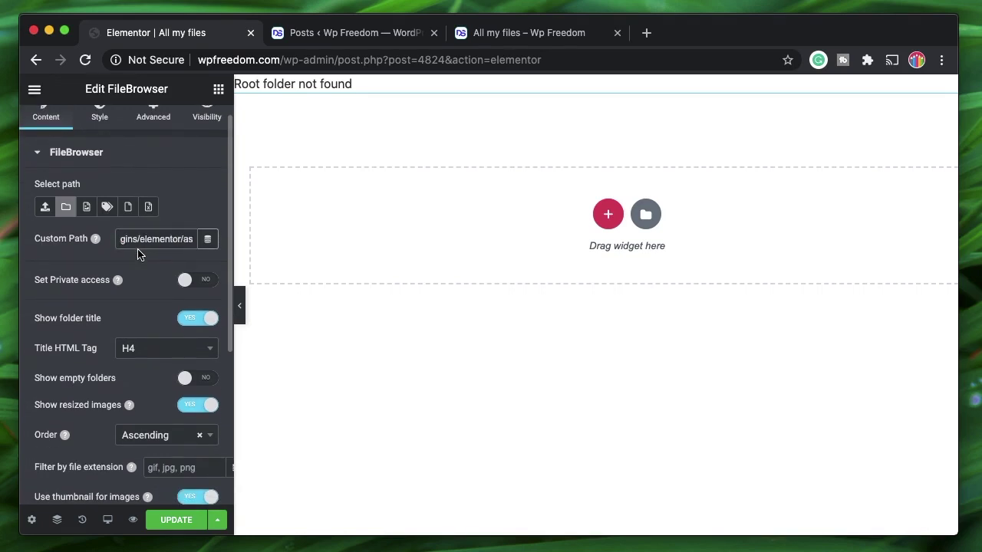
key(alt+Left)
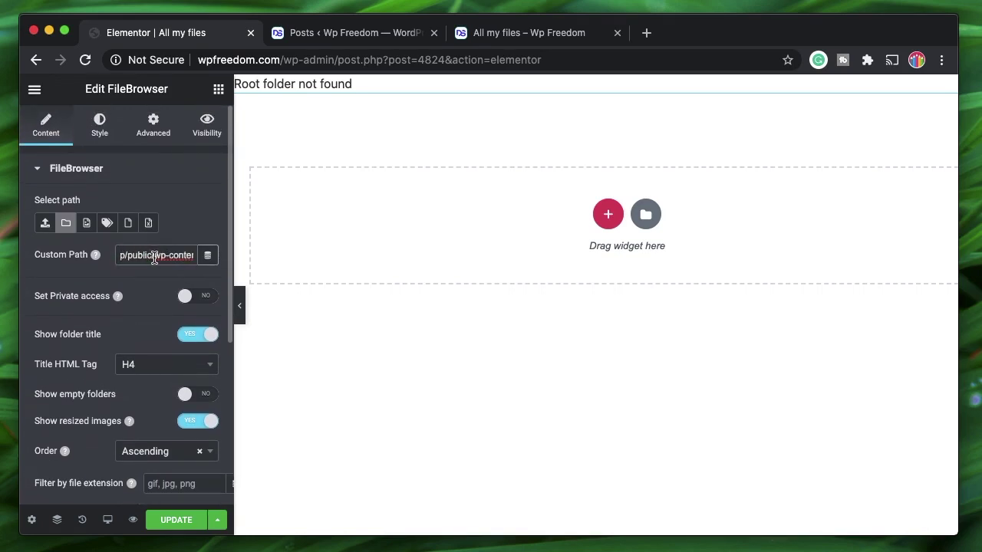
key(super+a)
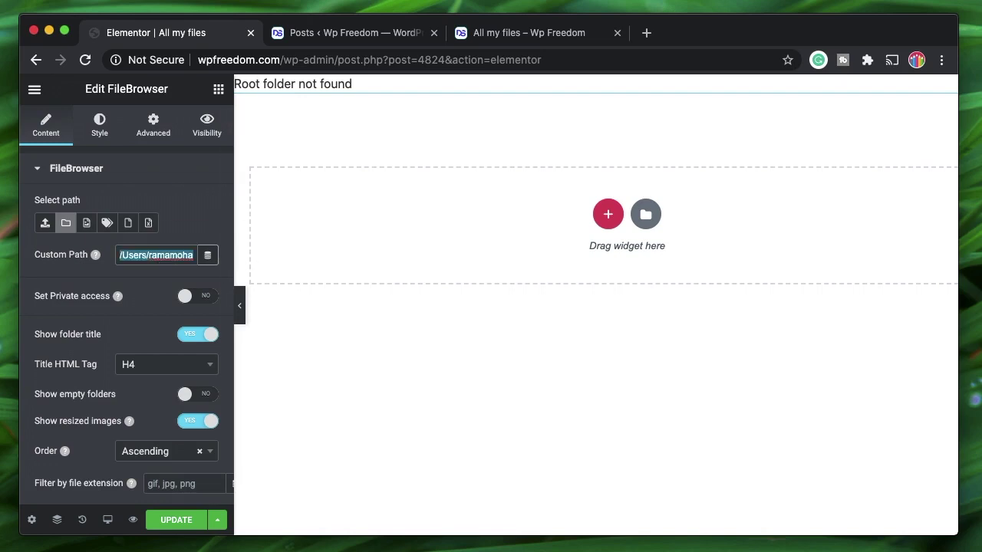
key(super+v)
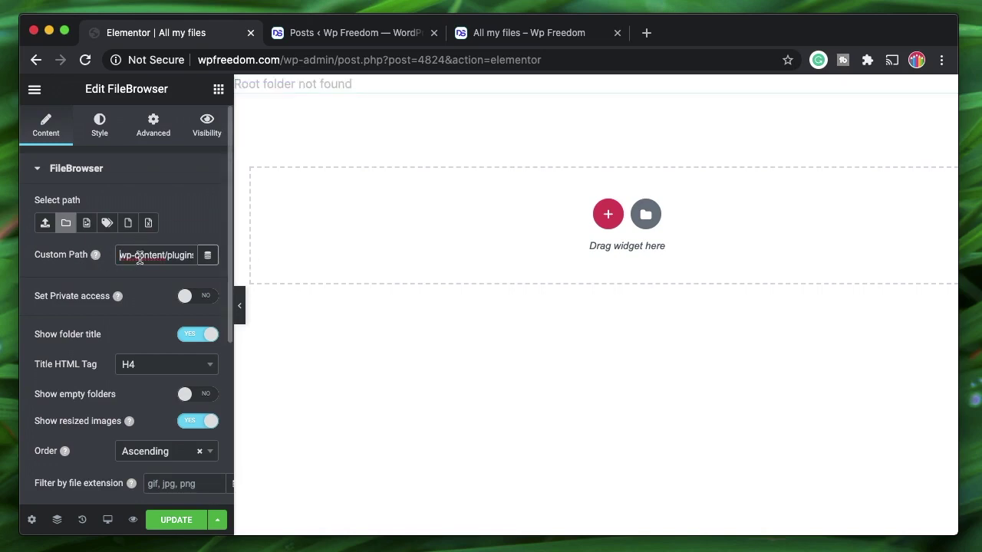
- Append /css and then /templates to the Custom Path to list frontend.css and its variants
scroll(164, 258, right, 3)
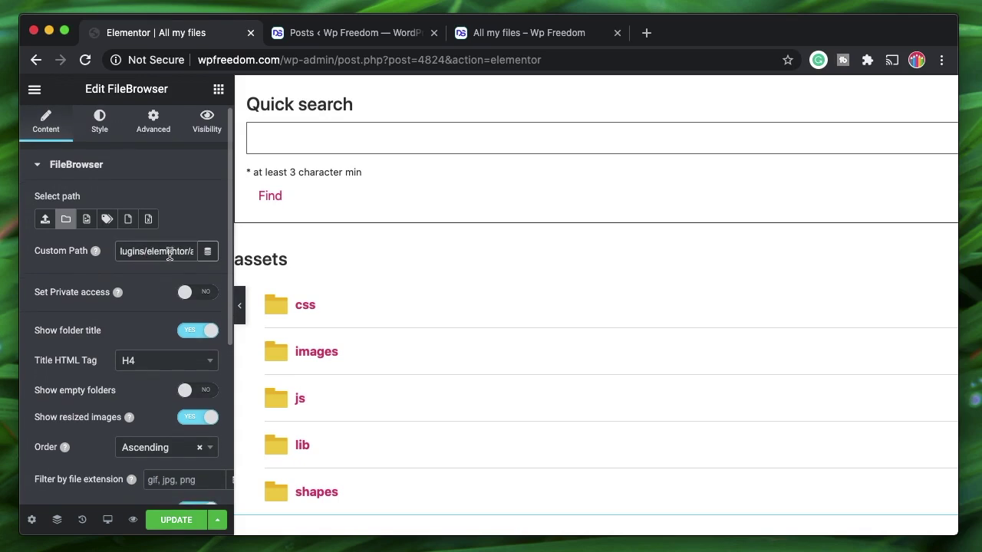
scroll(170, 256, right, 3)
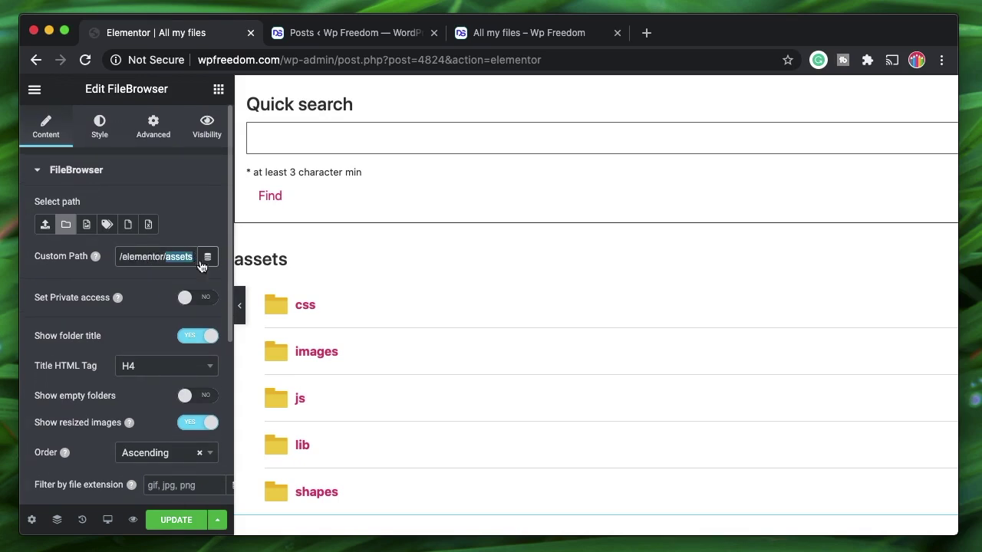
scroll(324, 312, down, 3)
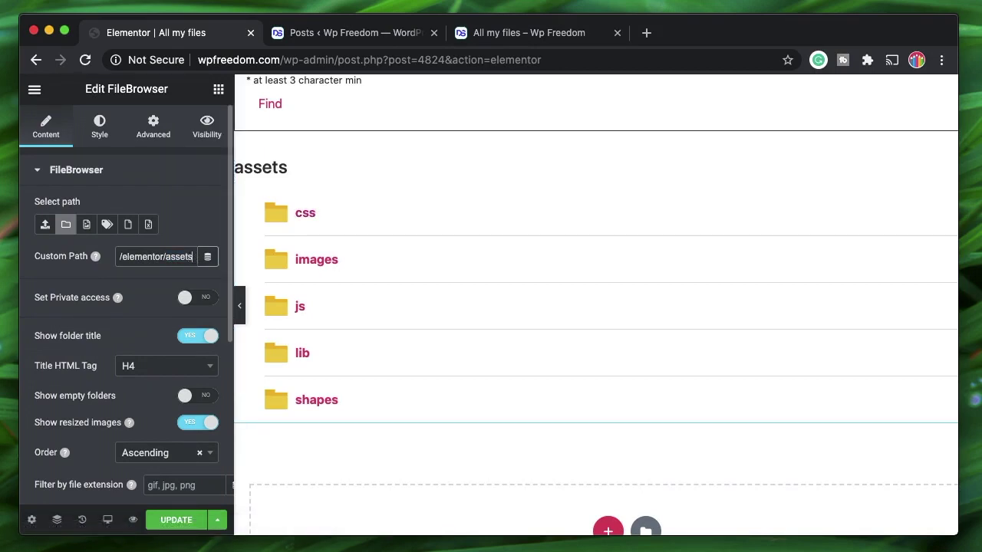
click(180, 256)
text(/css)
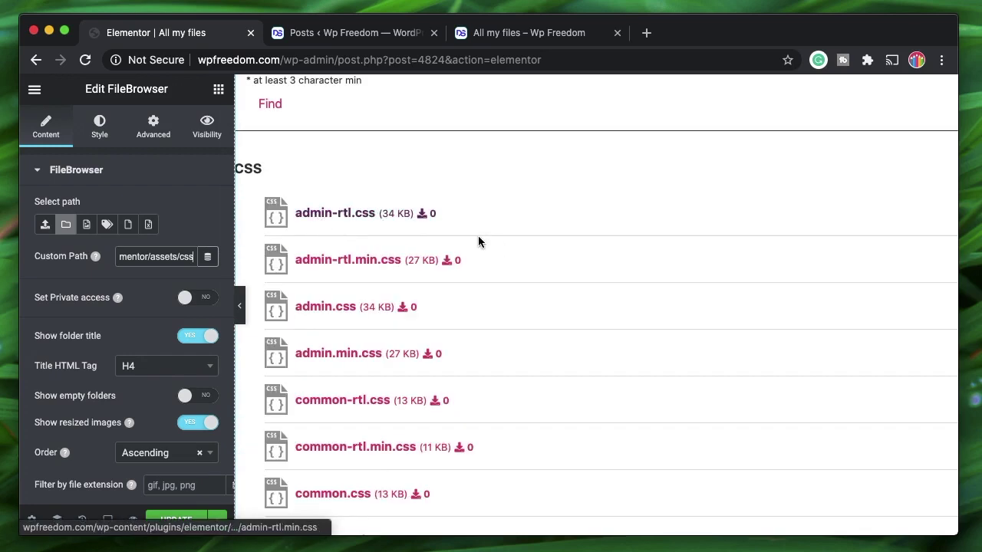
scroll(366, 405, down, 10)
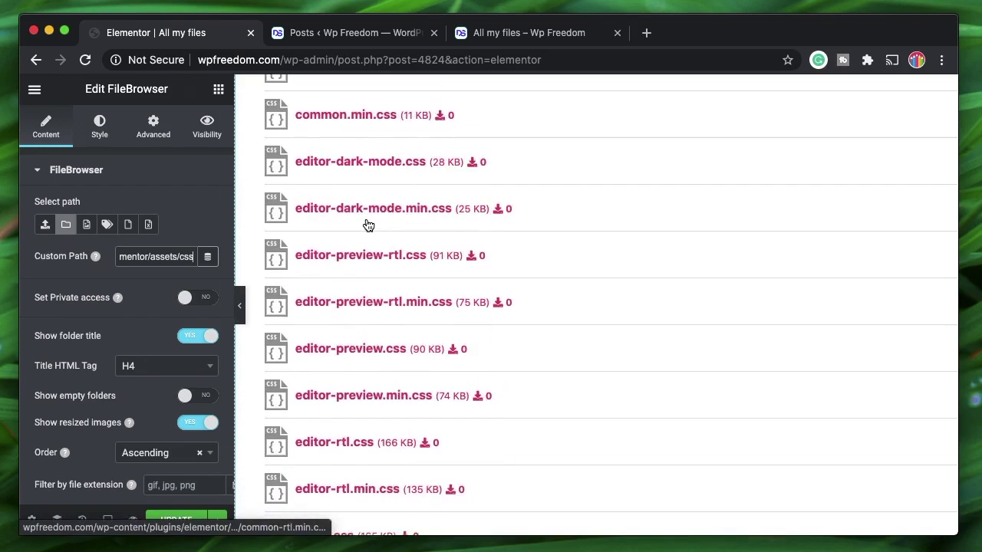
scroll(361, 223, down, 5)
scroll(366, 223, up, 12)
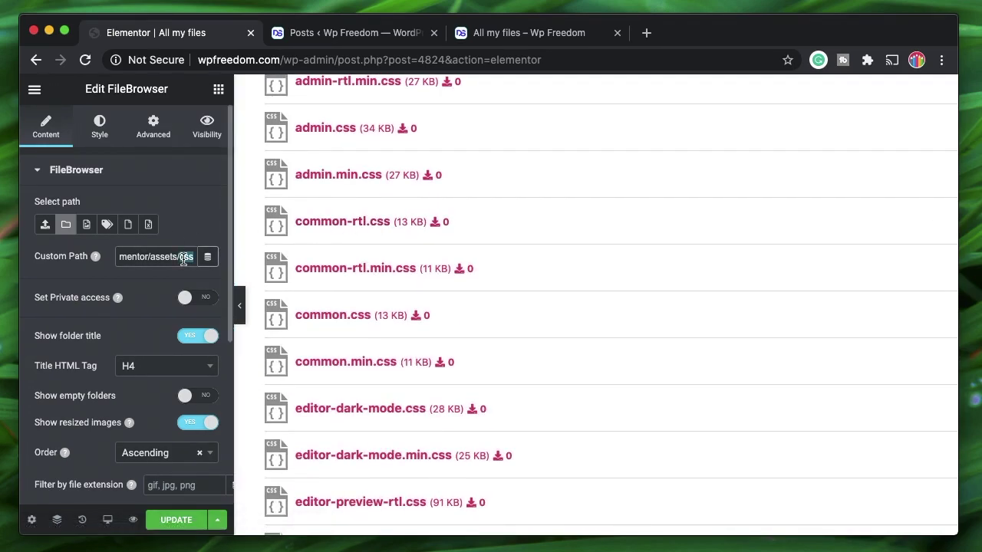
scroll(366, 301, down, 7)
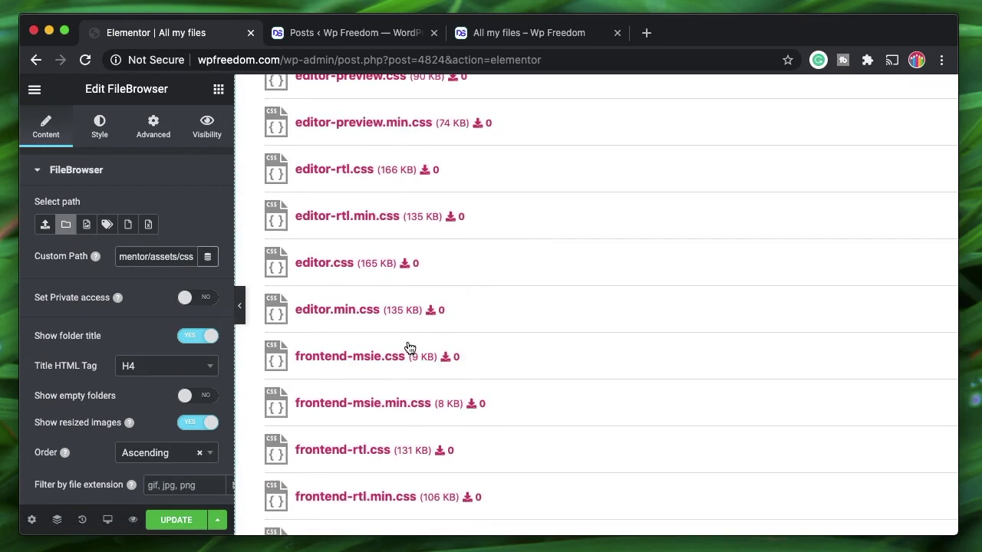
scroll(407, 357, down, 6)
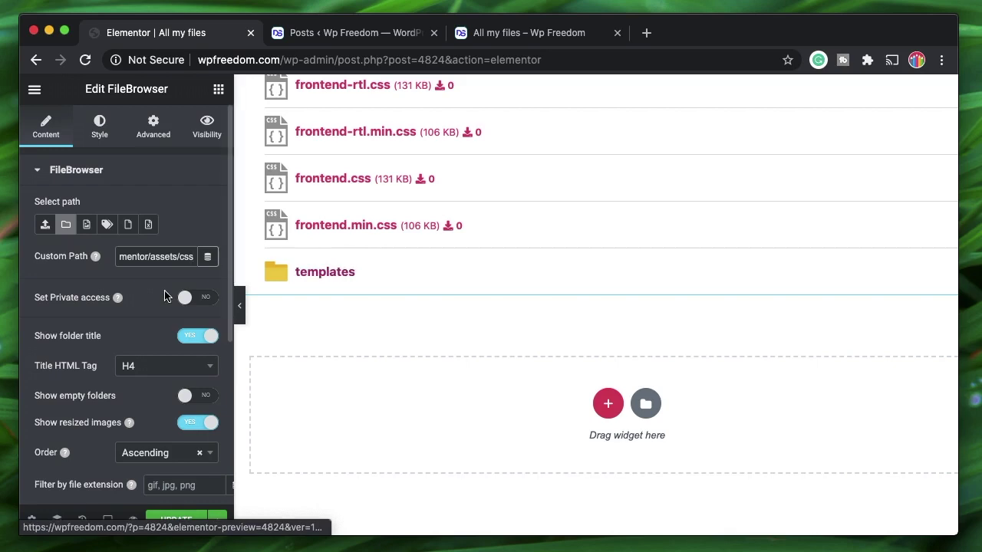
text(/templates)
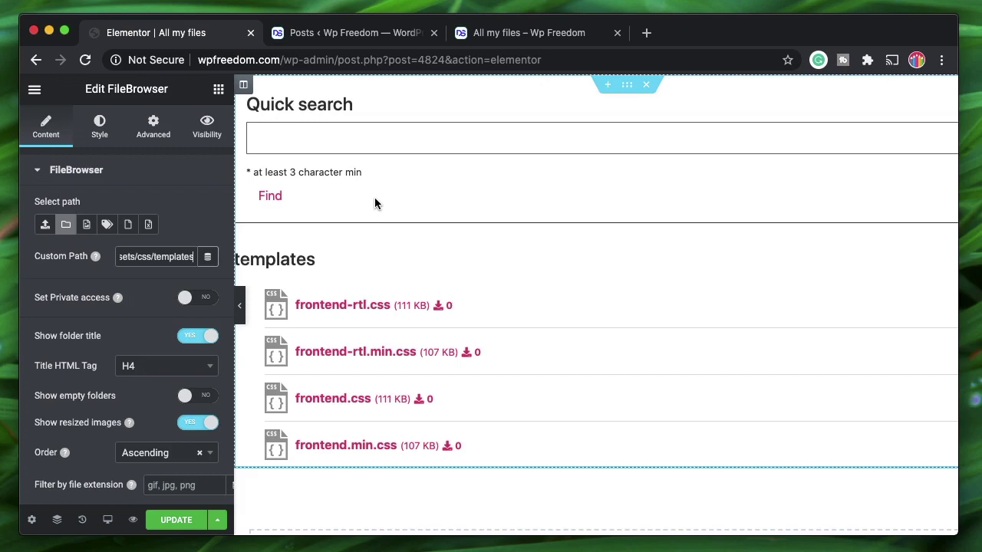
- Step Finder back from assets through elementor, plugins and wp-content to the public folder
click(23, 543)
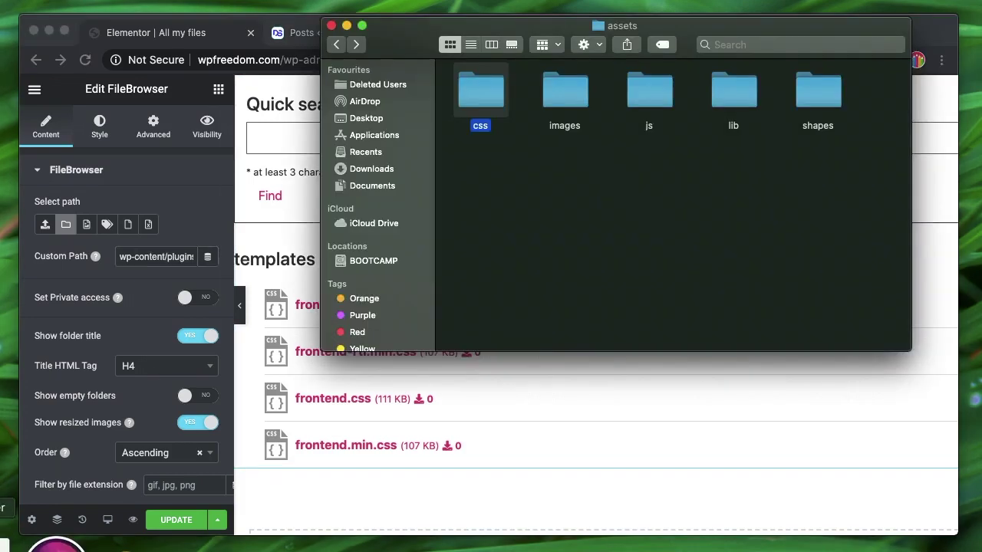
click(557, 188)
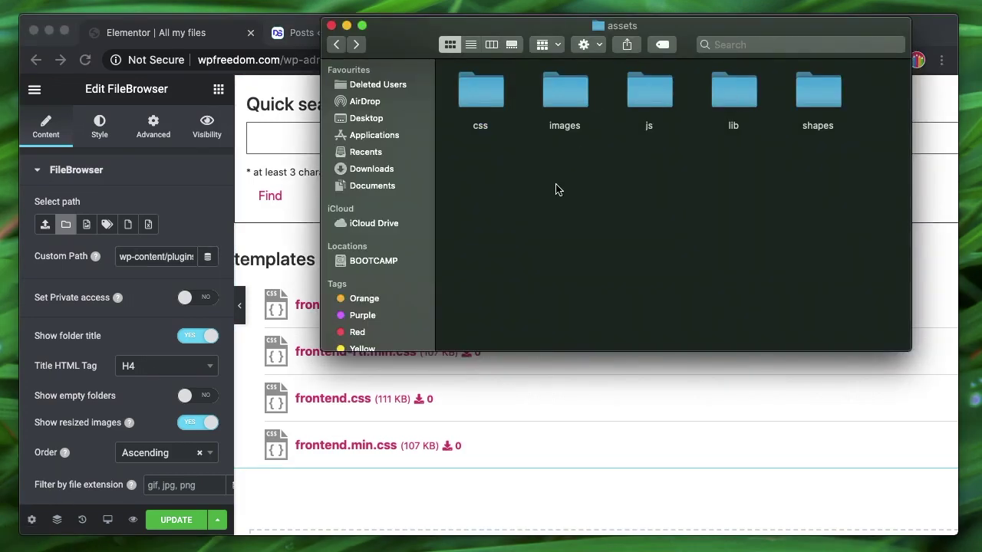
click(338, 46)
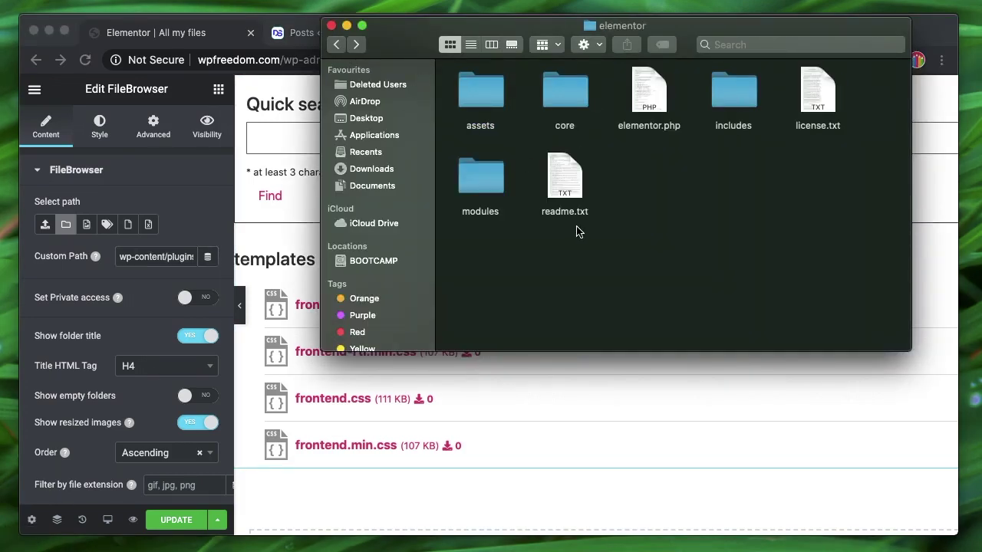
click(334, 48)
click(335, 47)
click(336, 48)
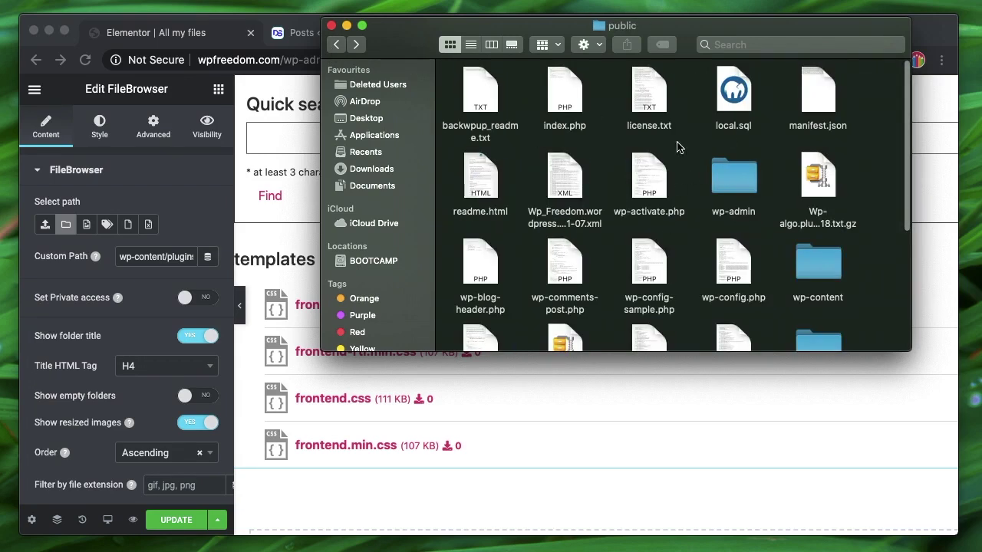
scroll(587, 230, down, 2)
scroll(587, 230, up, 2)
- Select the wp-content folder in the public folder, then return to the Elementor editor
click(732, 179)
click(822, 260)
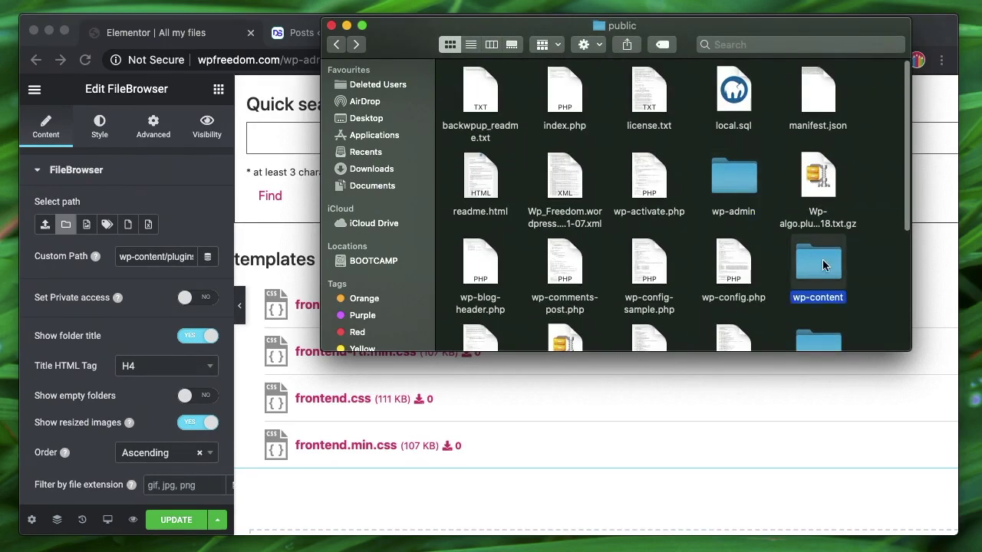
scroll(822, 230, down, 3)
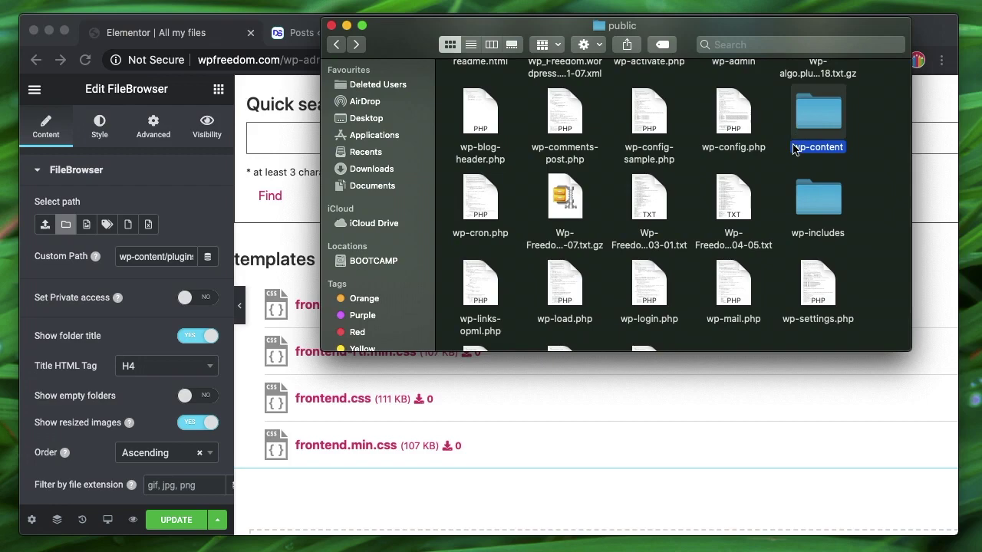
scroll(822, 184, up, 2)
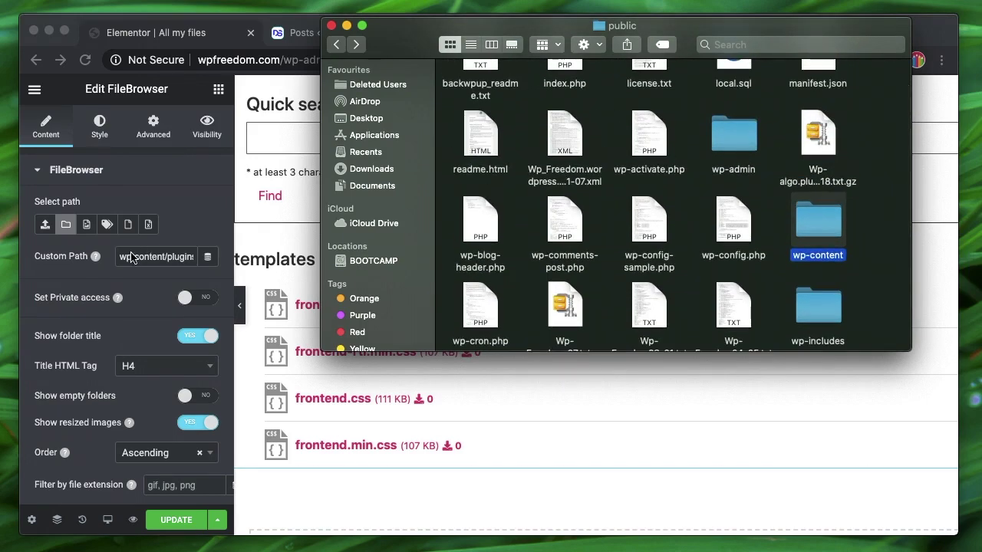
click(156, 259)
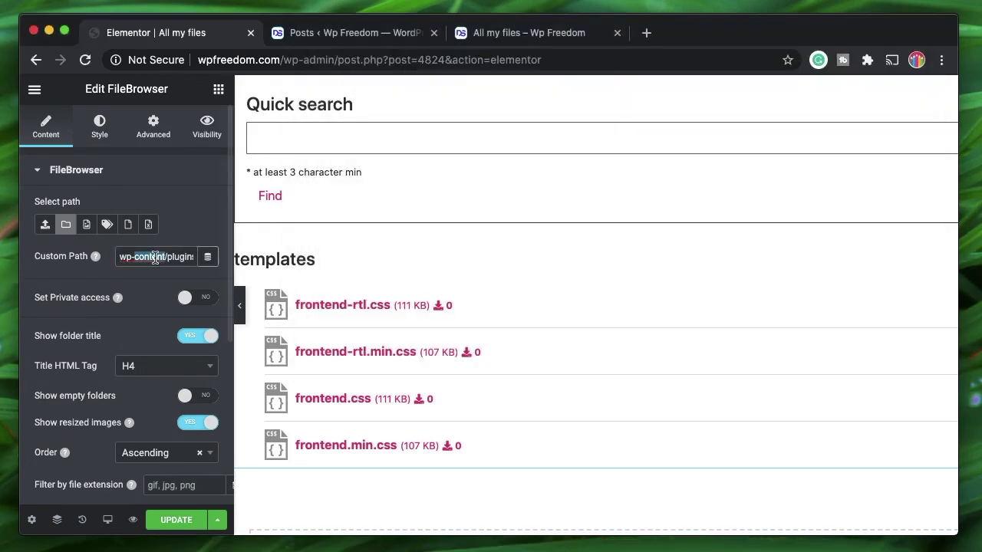
- Drop a FileBrowser widget into the empty Test 1 section, showing 2020 folders 04 through 08
triple_click(155, 260)
key(super+a)
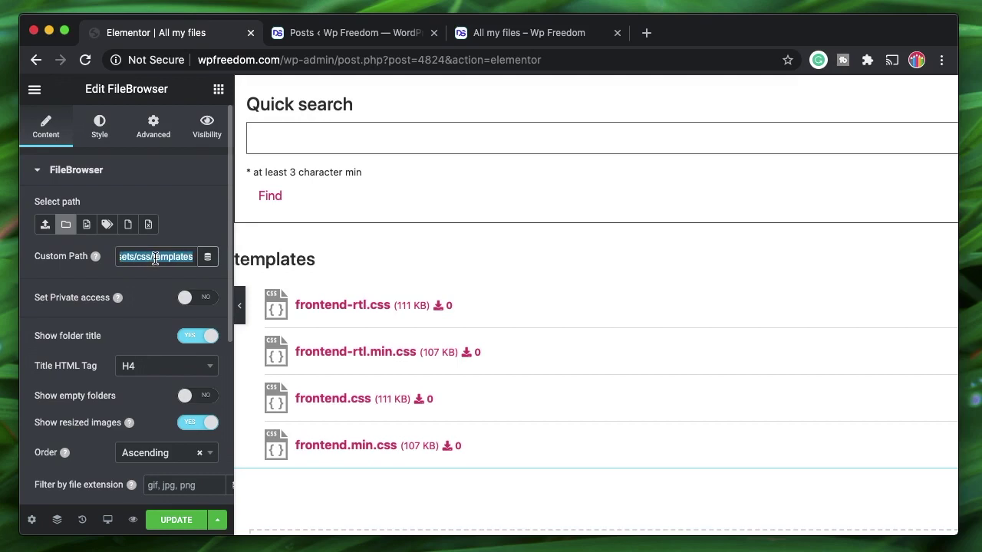
double_click(163, 256)
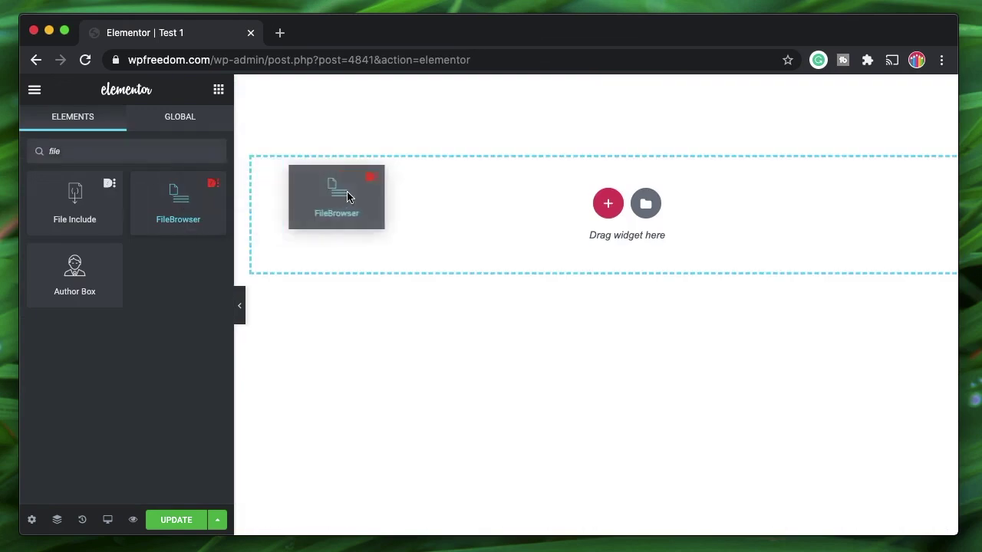
drag(344, 192, 378, 198)
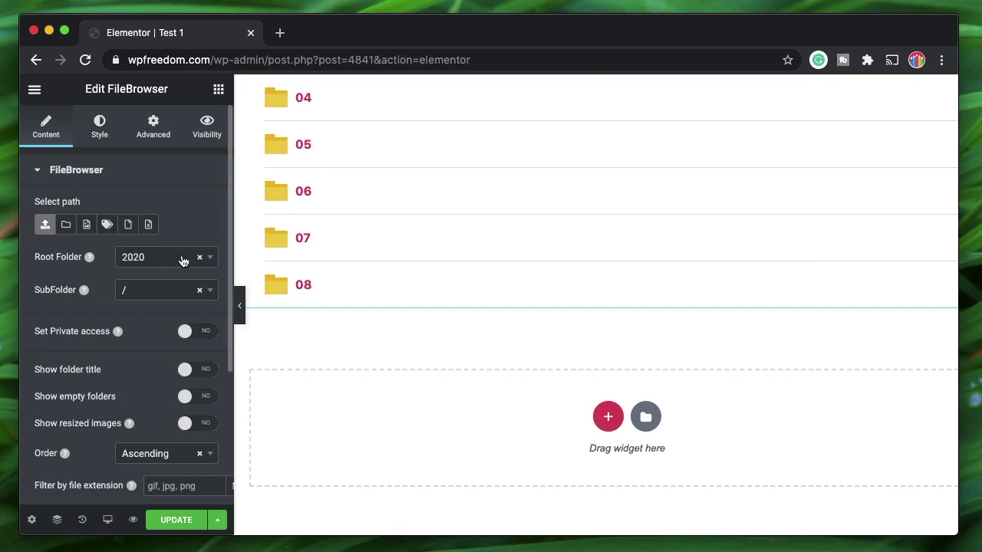
- Change the Test 1 FileBrowser source from Custom Path to Media Library files
click(66, 224)
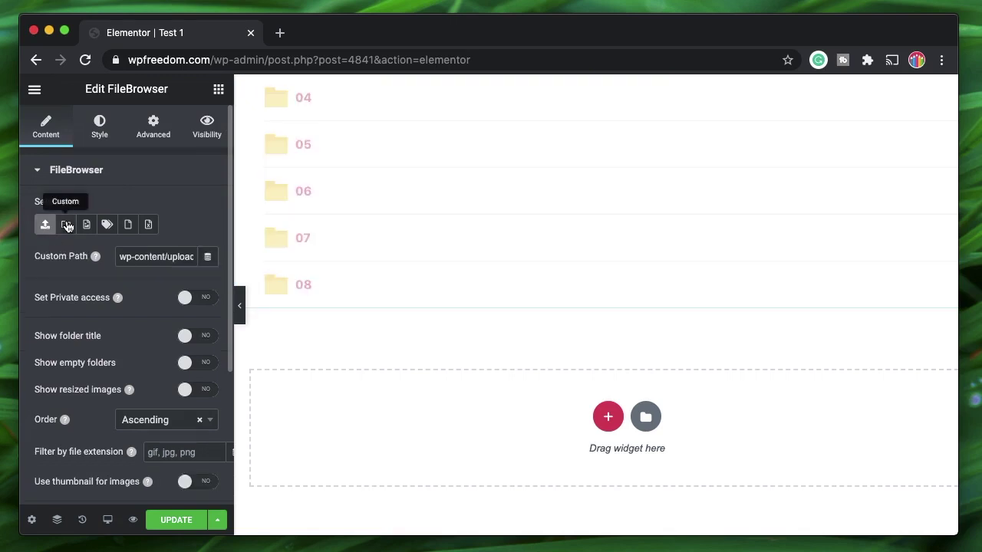
triple_click(147, 255)
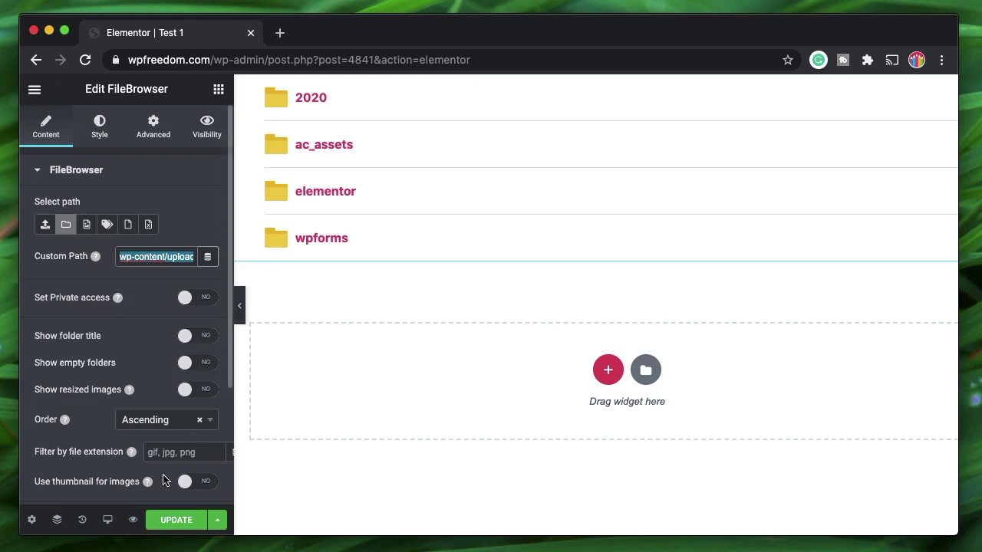
click(87, 227)
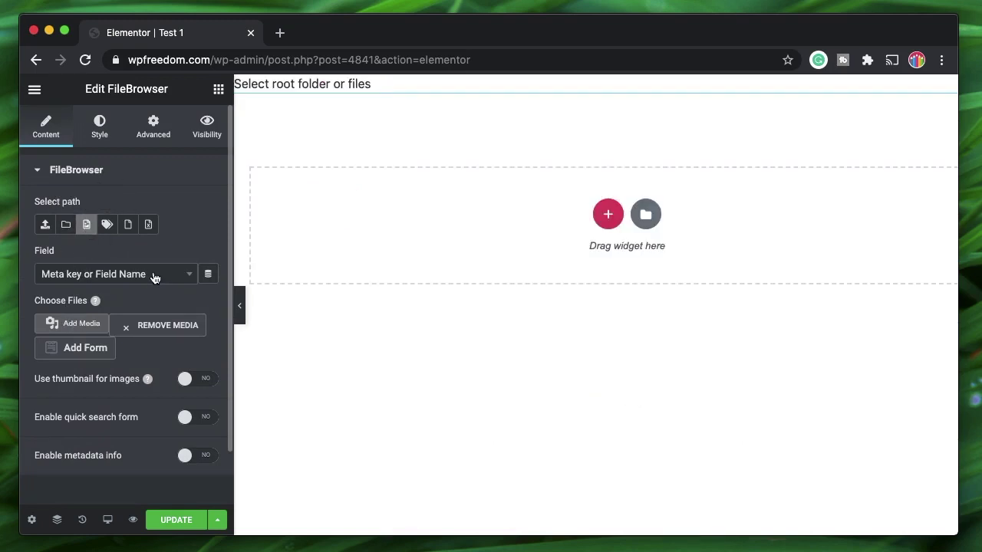
- Add the Design and teacher3 images from the media library to the FileBrowser list
click(83, 328)
click(301, 295)
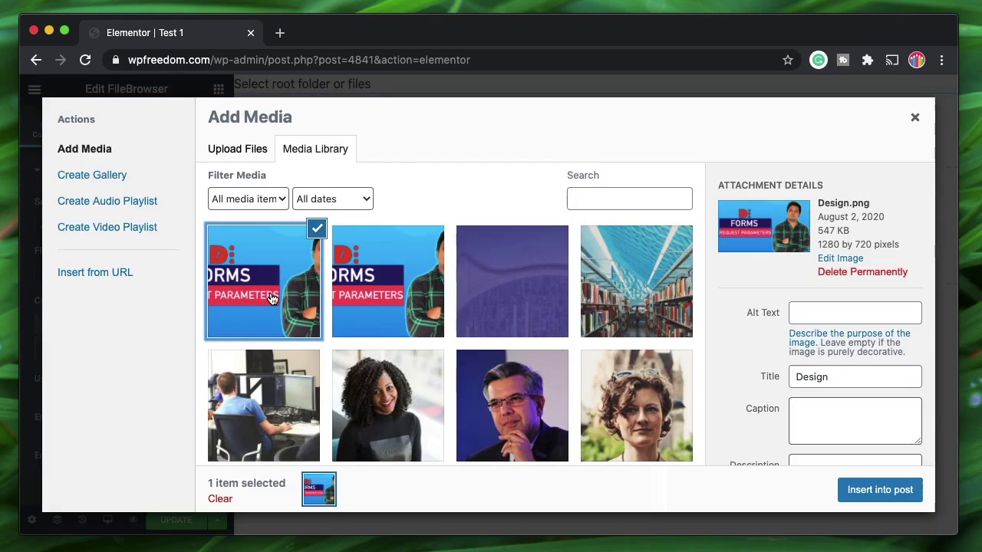
click(863, 480)
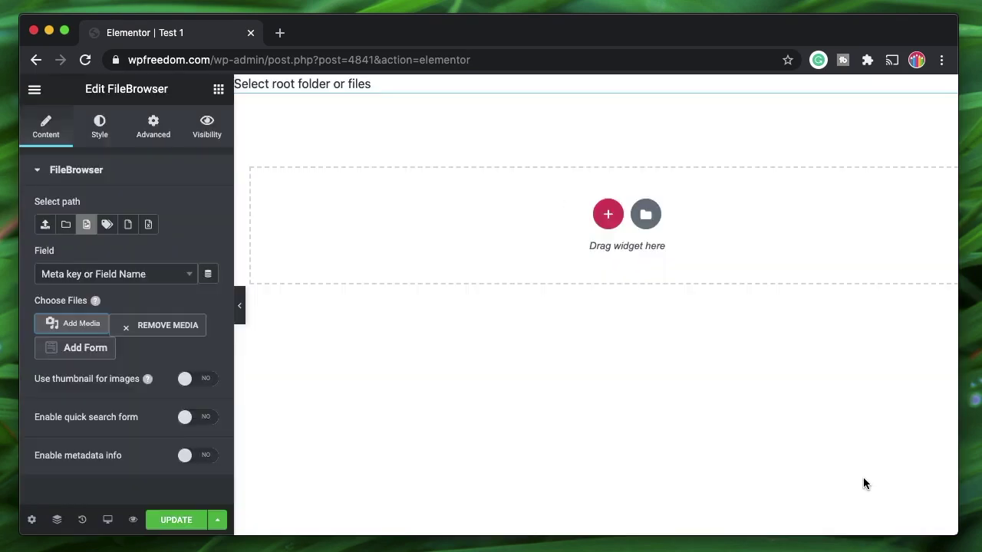
click(94, 325)
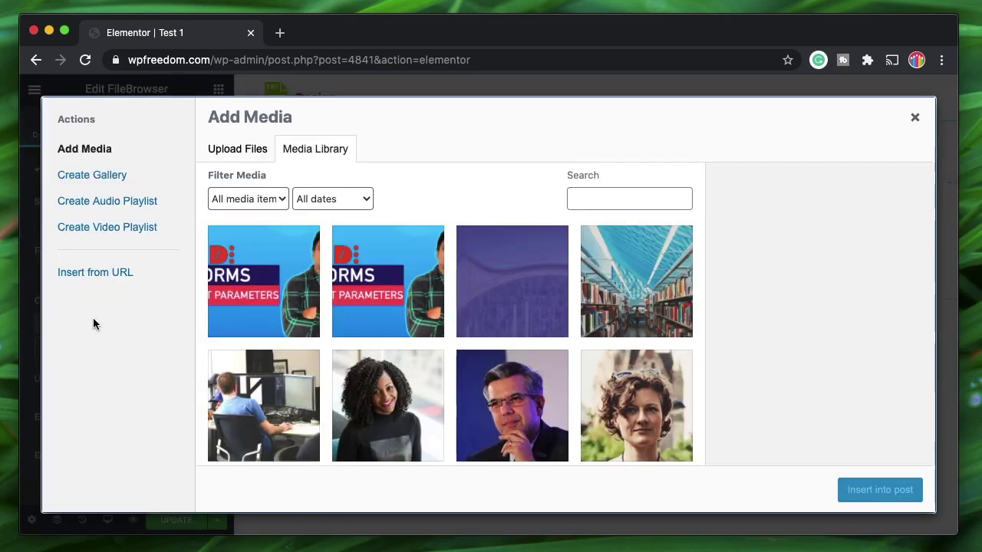
click(388, 408)
click(651, 424)
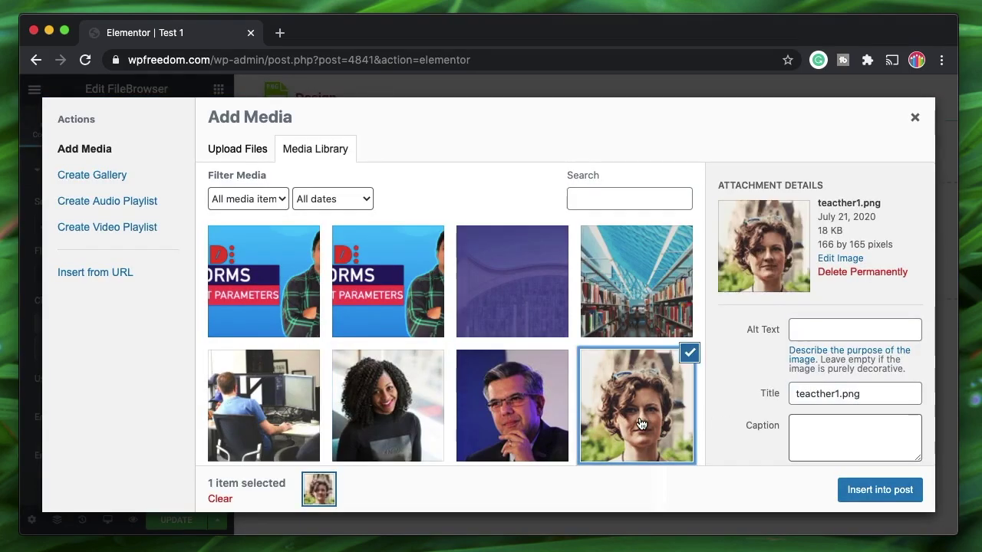
click(371, 371)
click(877, 489)
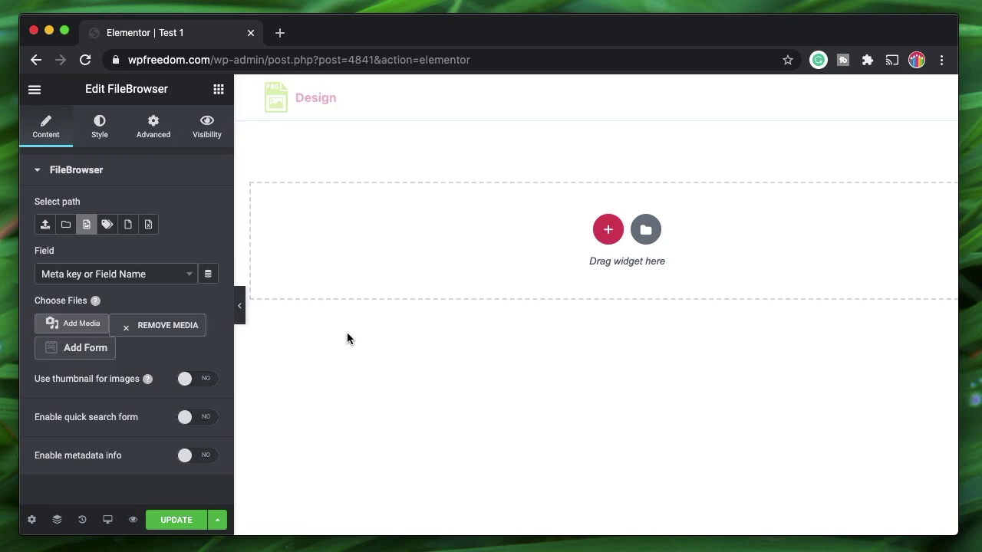
- Add My-Skills-About-Page- to the list and set Use thumbnail for images to YES
click(81, 328)
scroll(466, 361, down, 5)
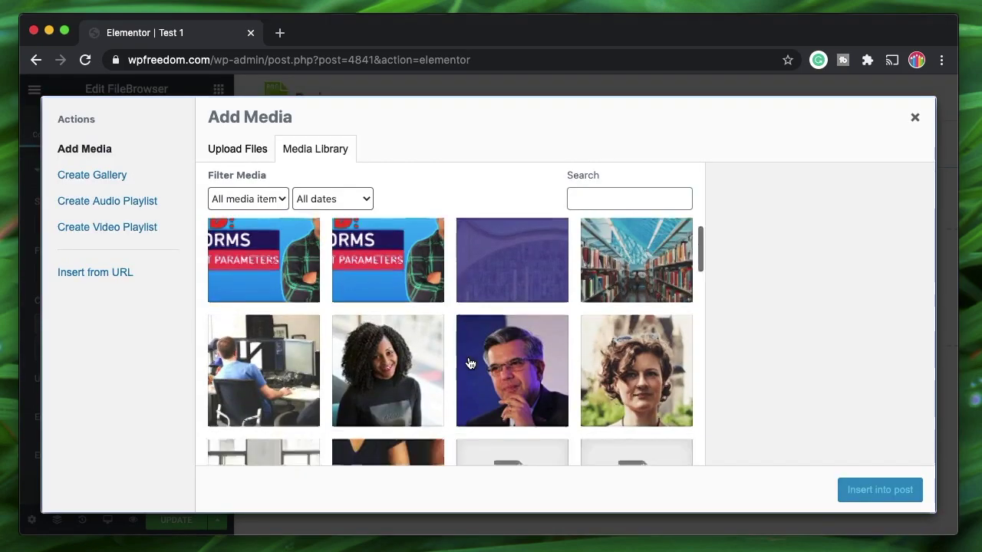
click(537, 355)
click(858, 498)
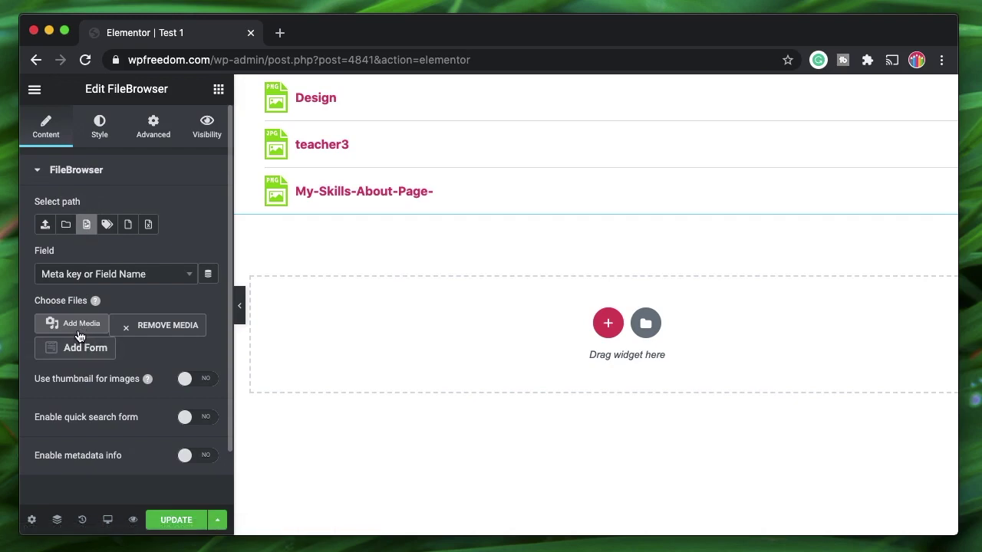
click(198, 381)
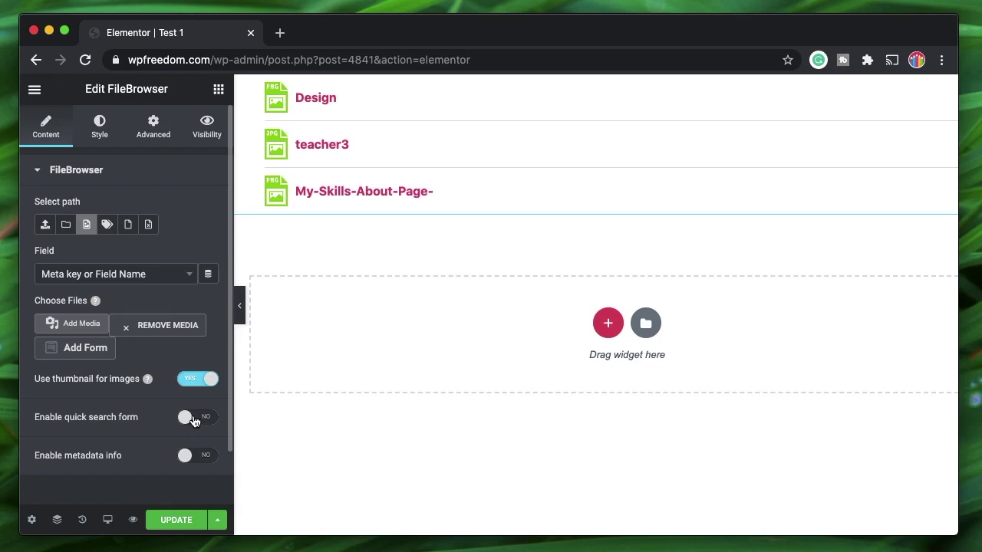
- Enable metadata info, then switch Show file extension and Show file size to YES
click(193, 418)
click(198, 418)
click(191, 455)
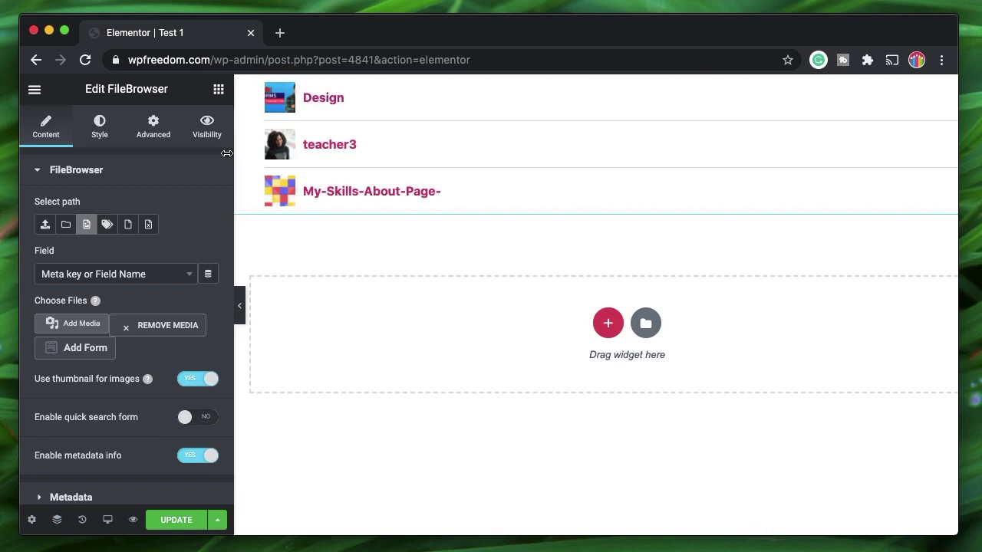
scroll(73, 465, down, 2)
click(98, 425)
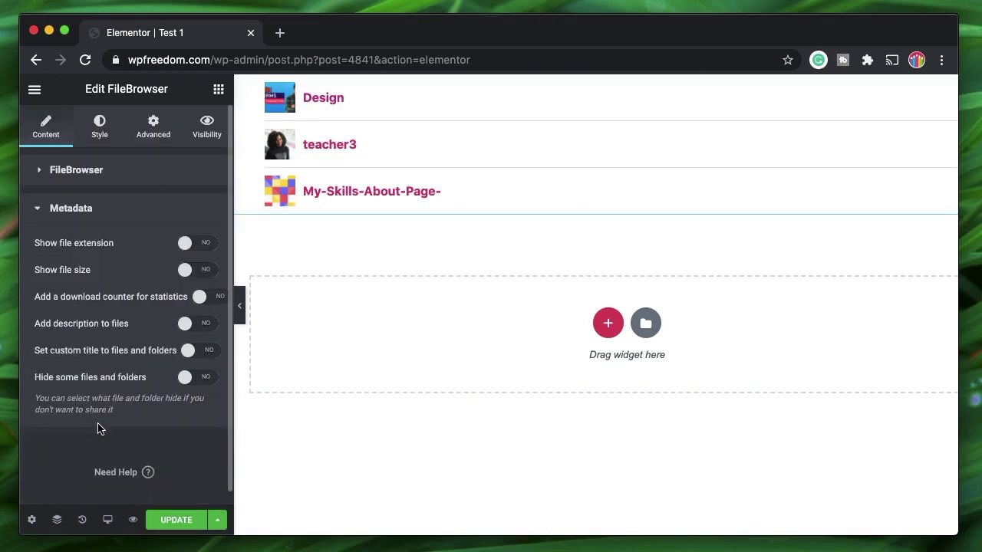
click(188, 243)
click(195, 269)
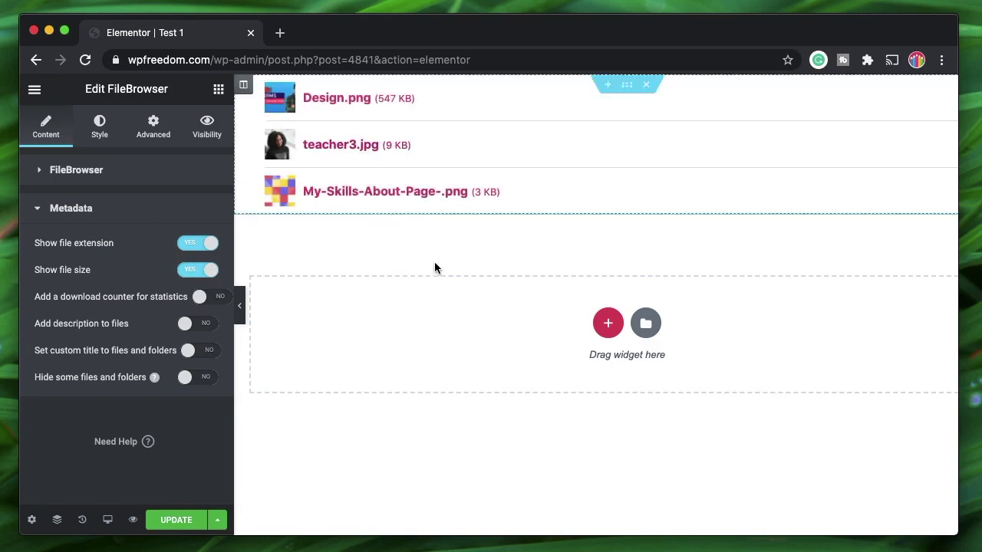
- Set the FileBrowser source to Post Medias, leaving only Design.png, and open Test 1's post settings
click(107, 210)
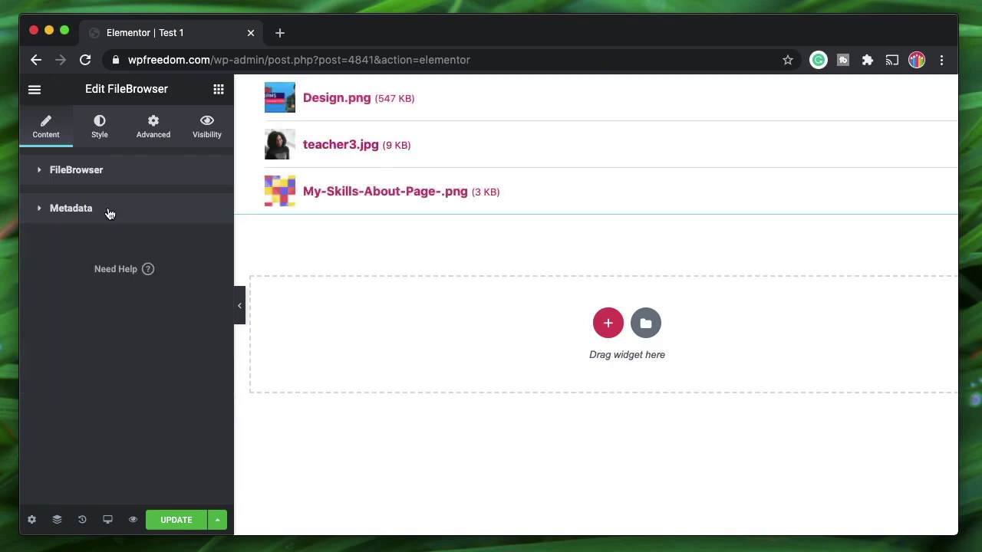
click(77, 168)
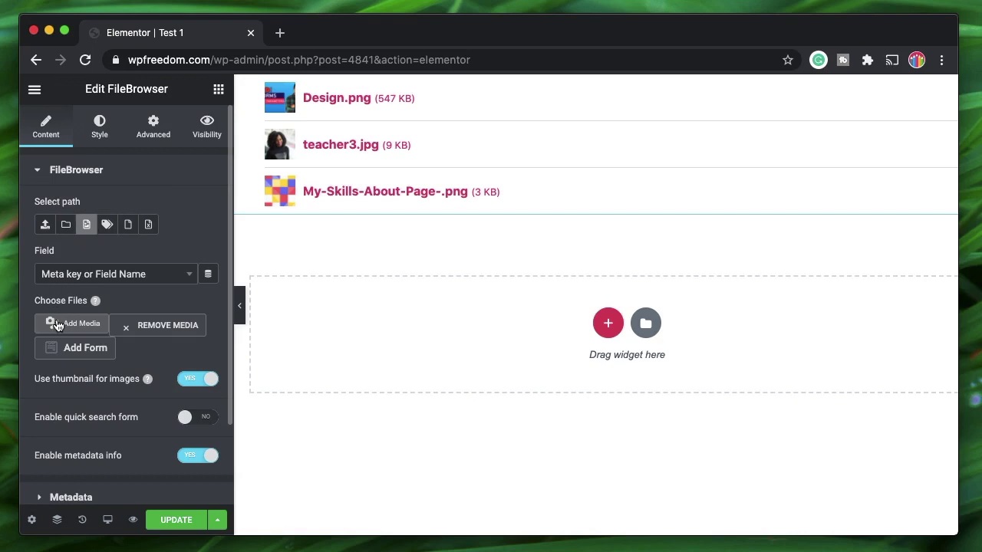
click(108, 226)
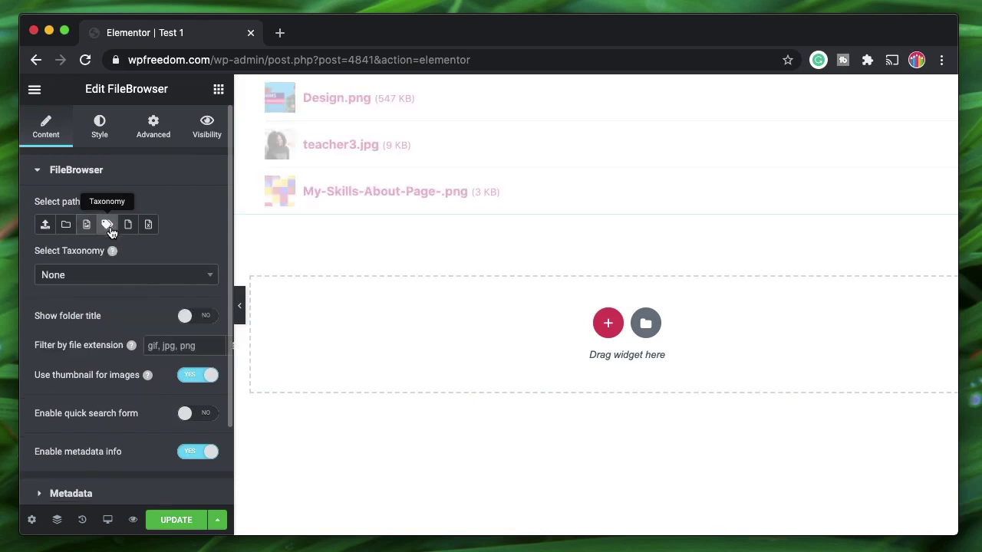
click(86, 233)
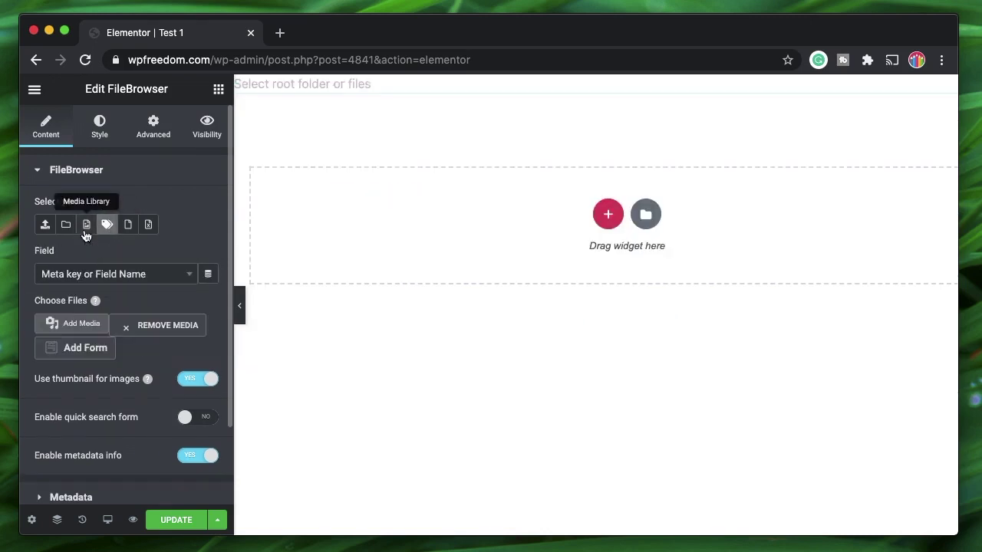
click(128, 229)
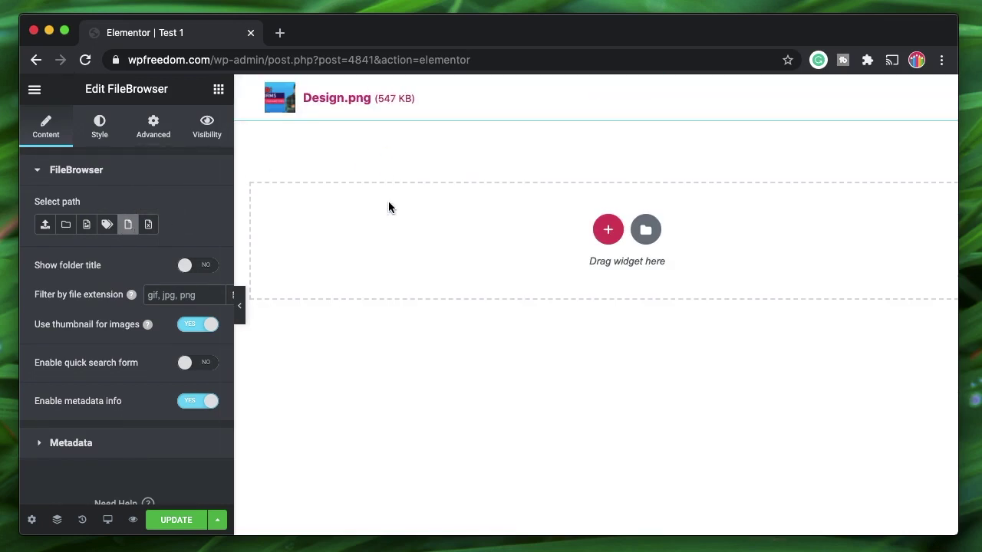
click(31, 520)
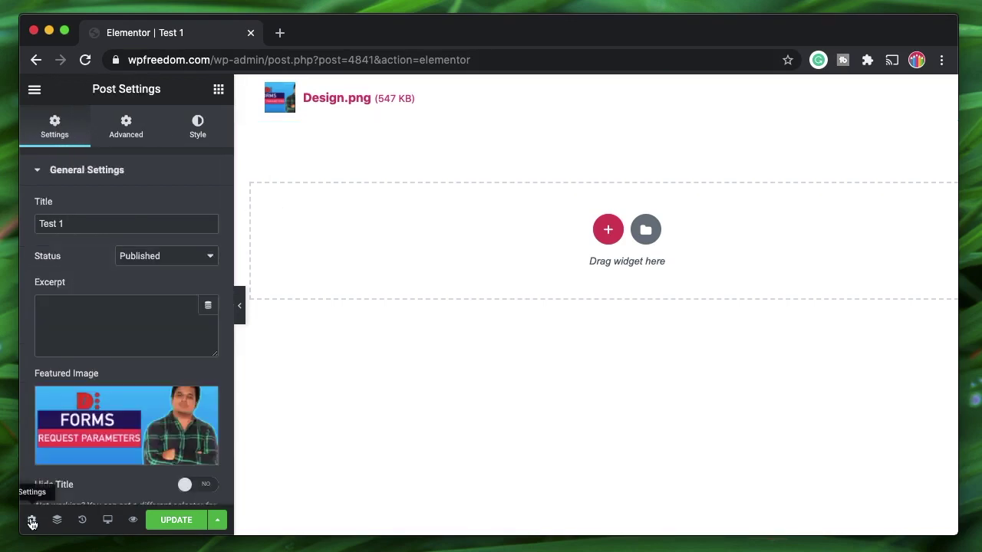
- Upload wpalgo.png from the Desktop through the Featured Image media dialog, then close it
click(114, 457)
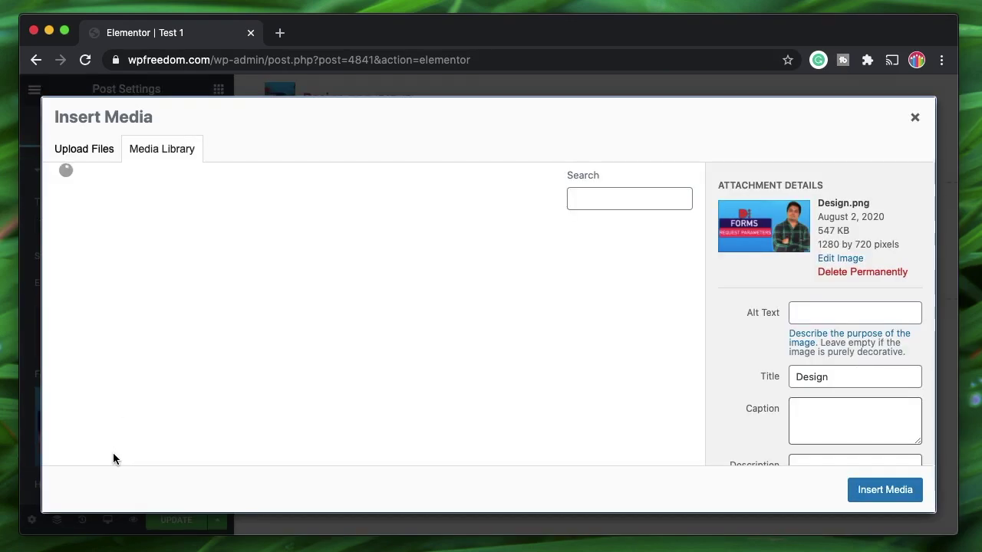
click(83, 149)
click(454, 349)
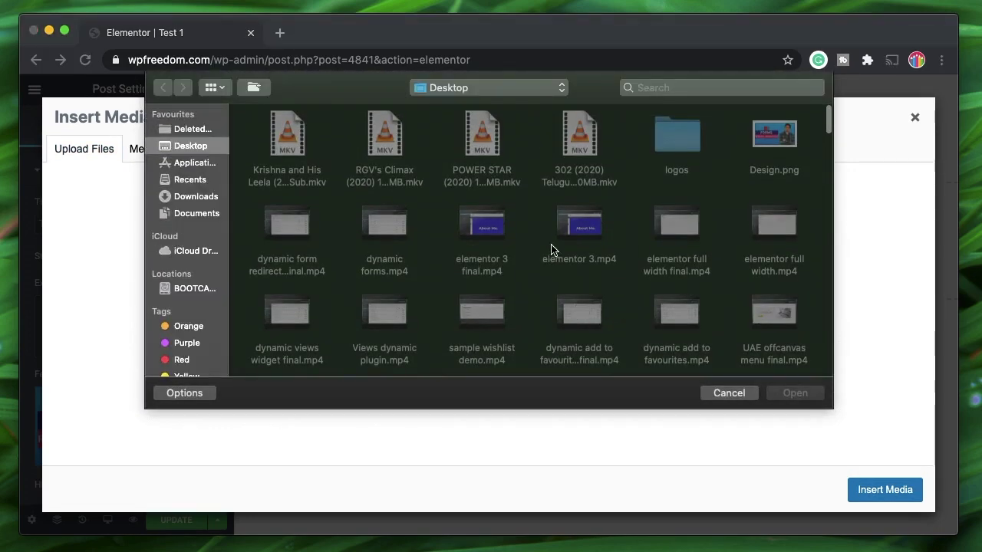
scroll(527, 269, down, 5)
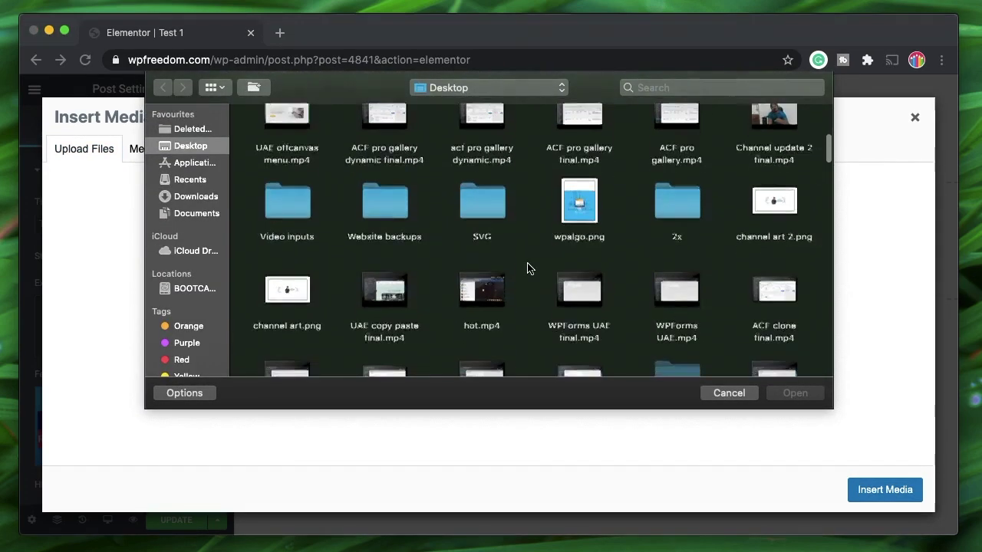
click(577, 208)
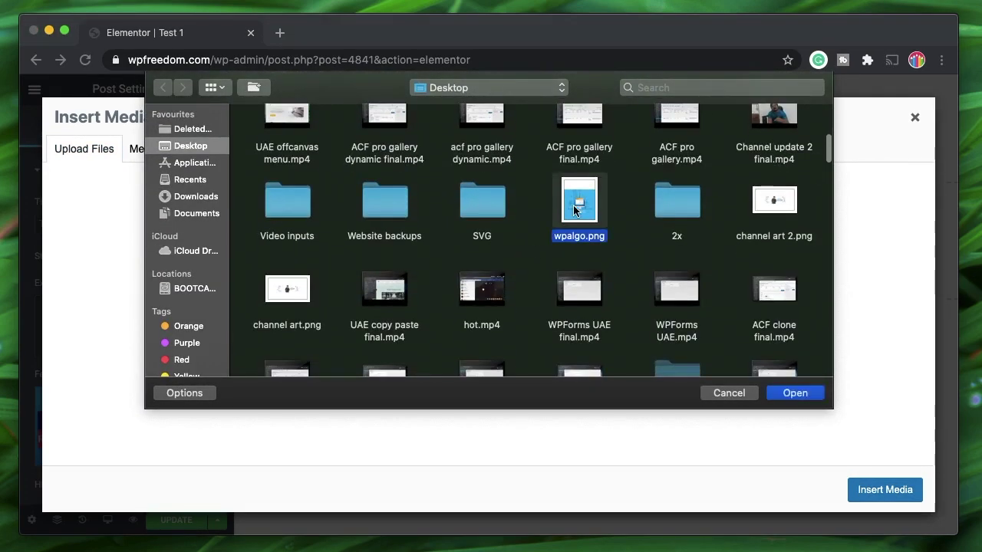
click(794, 392)
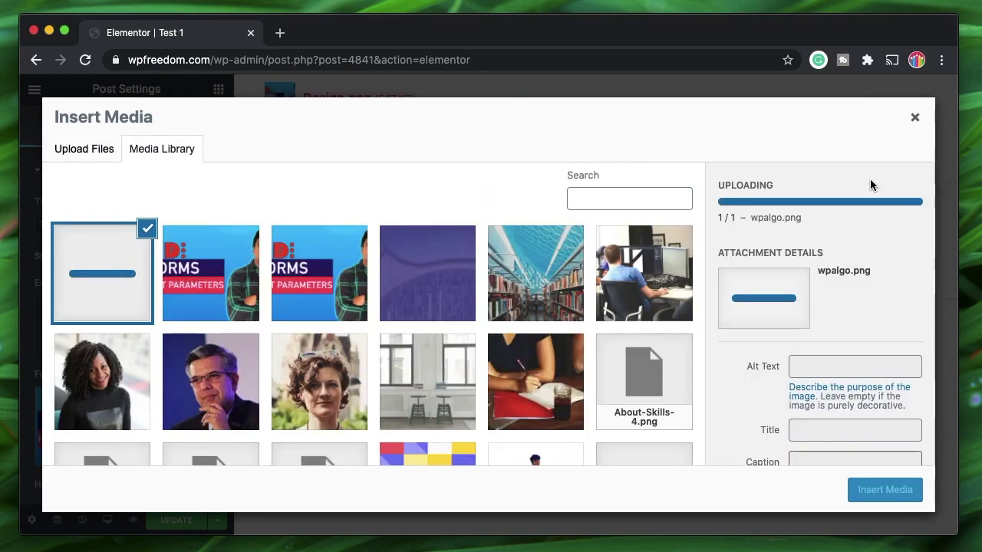
click(916, 121)
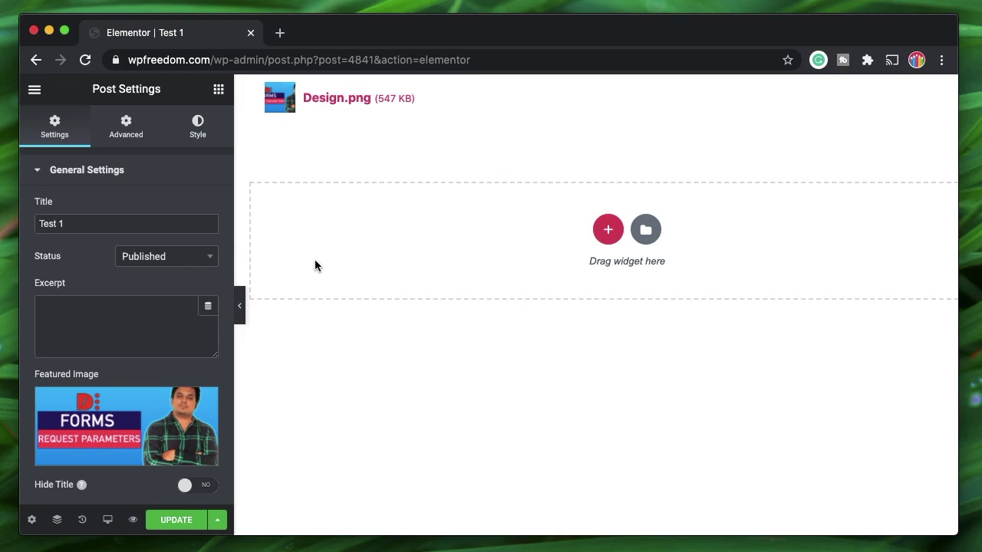
- Save the page with UPDATE and reload the editor to show wpalgo.png (122 KB)
click(181, 523)
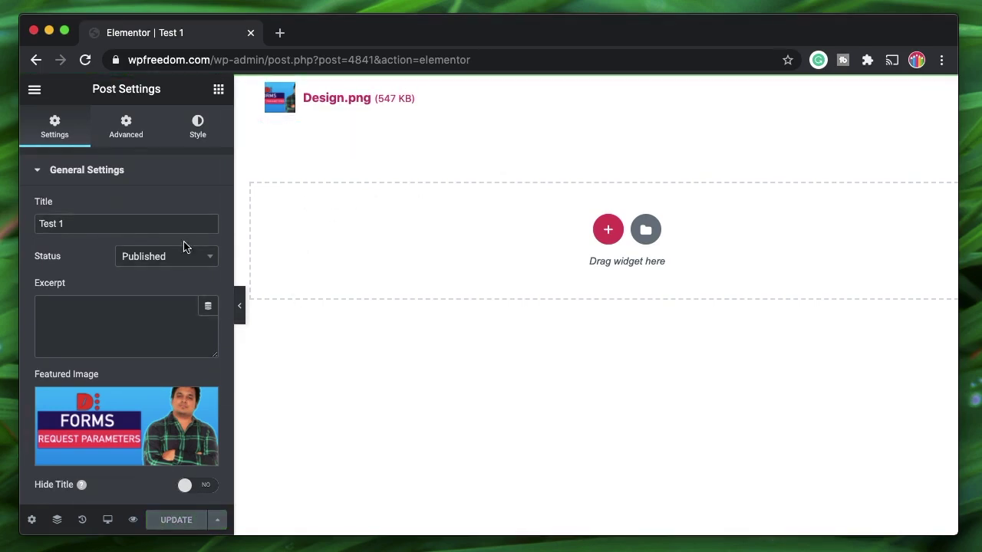
click(85, 59)
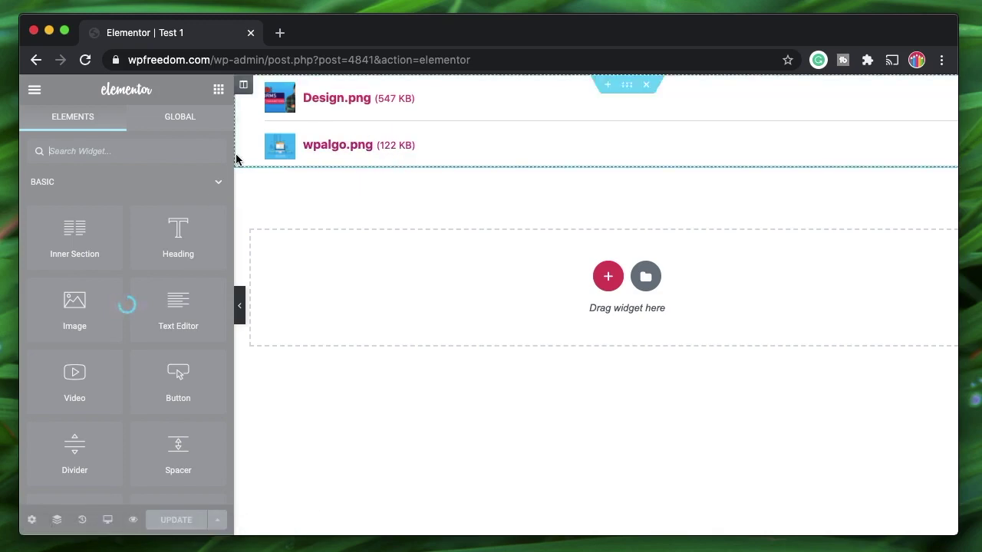
- Dismiss the wpalgo.png preview, select the Post Medias source, and open Test 1's Post Settings
click(413, 138)
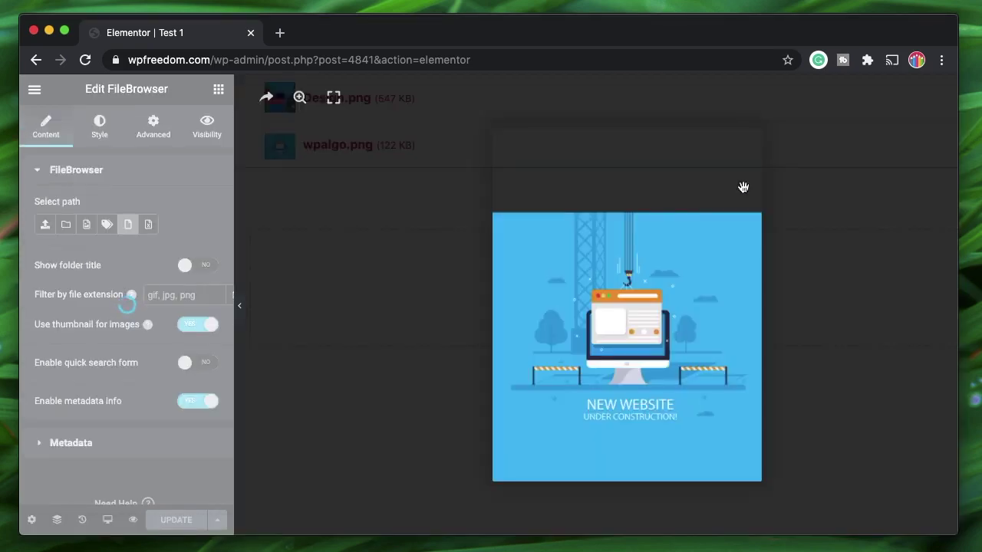
click(843, 180)
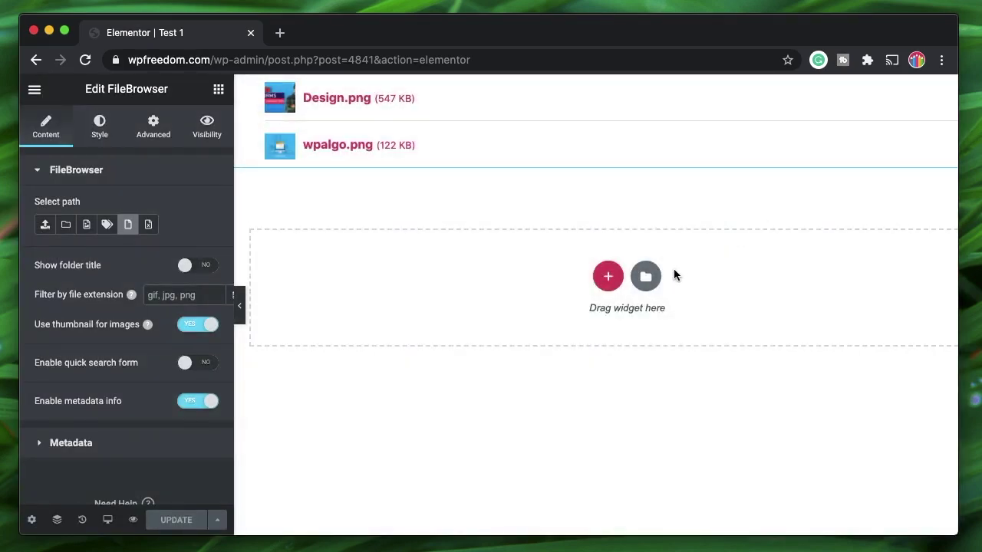
click(128, 226)
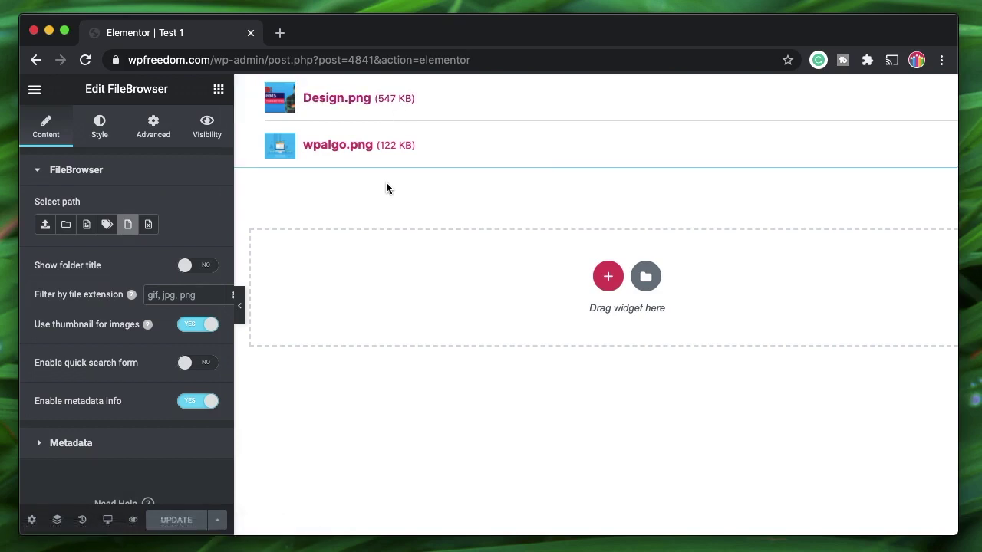
click(31, 520)
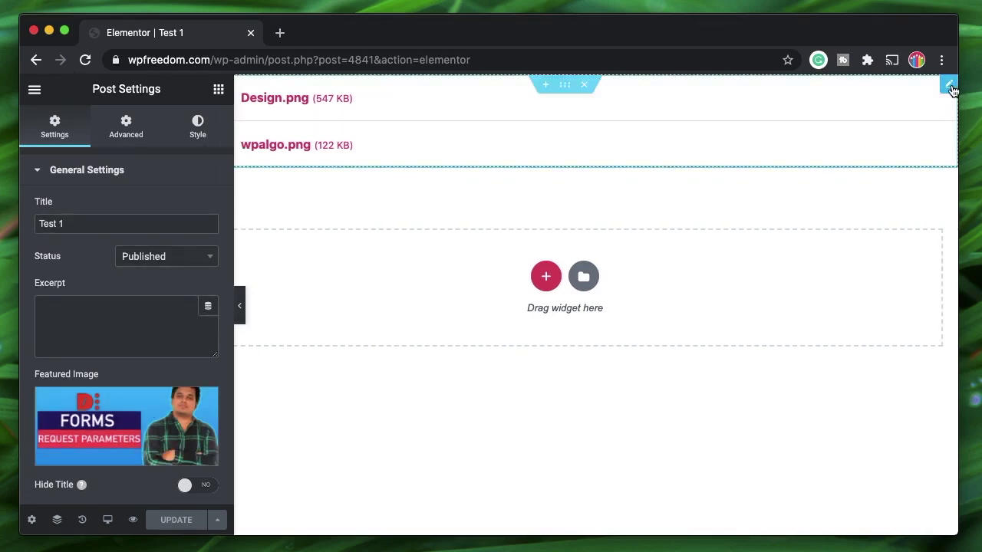
- View Design.png in the lightbox, close it, and reopen the Edit FileBrowser settings
click(951, 84)
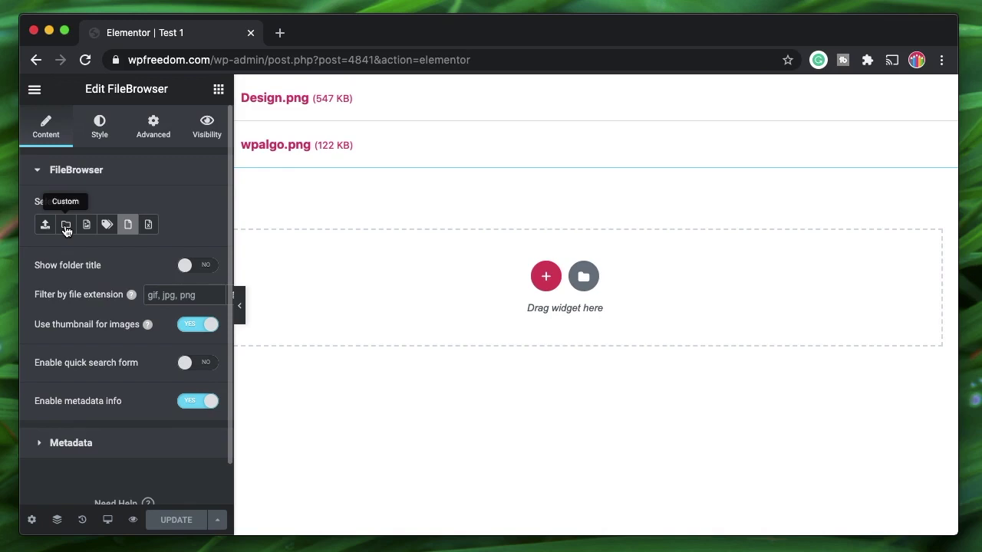
click(249, 97)
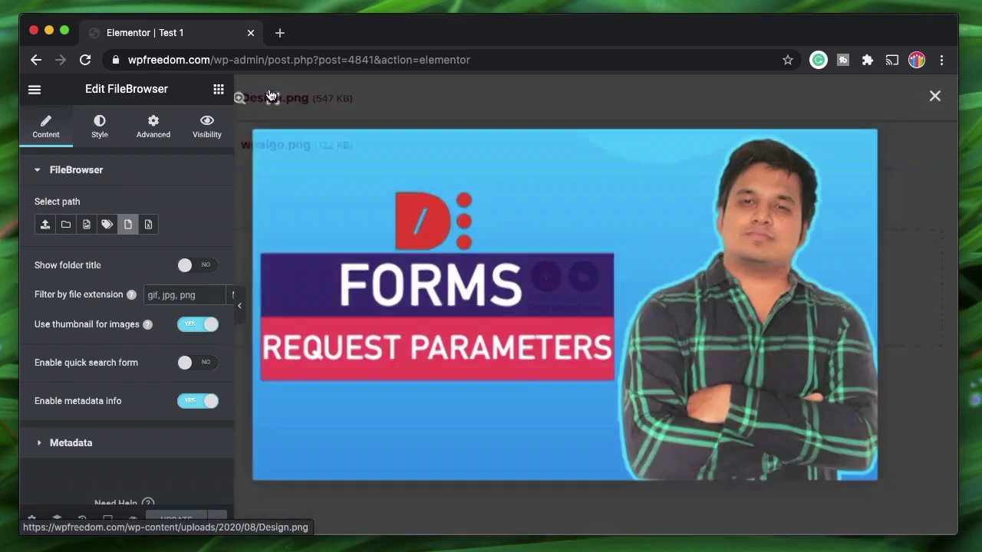
click(936, 97)
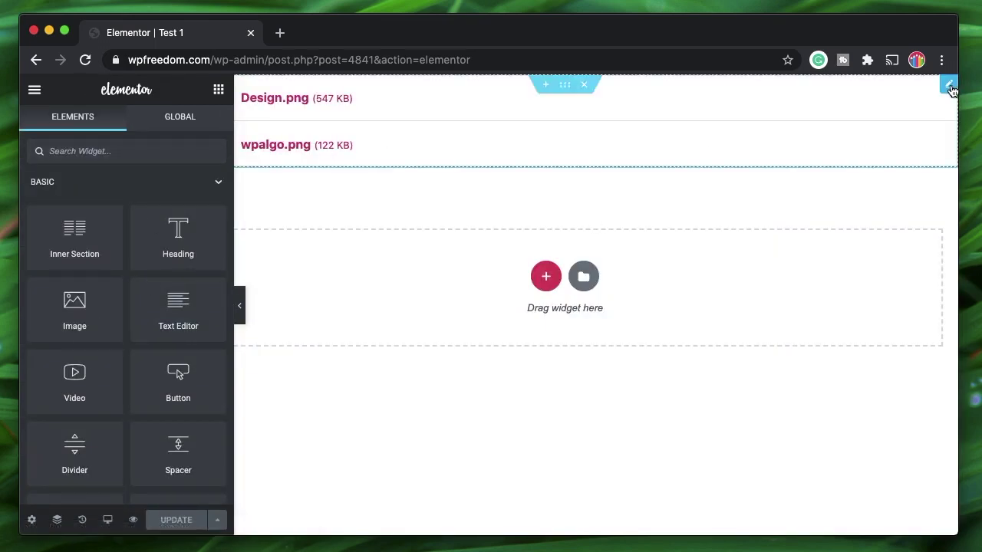
click(356, 186)
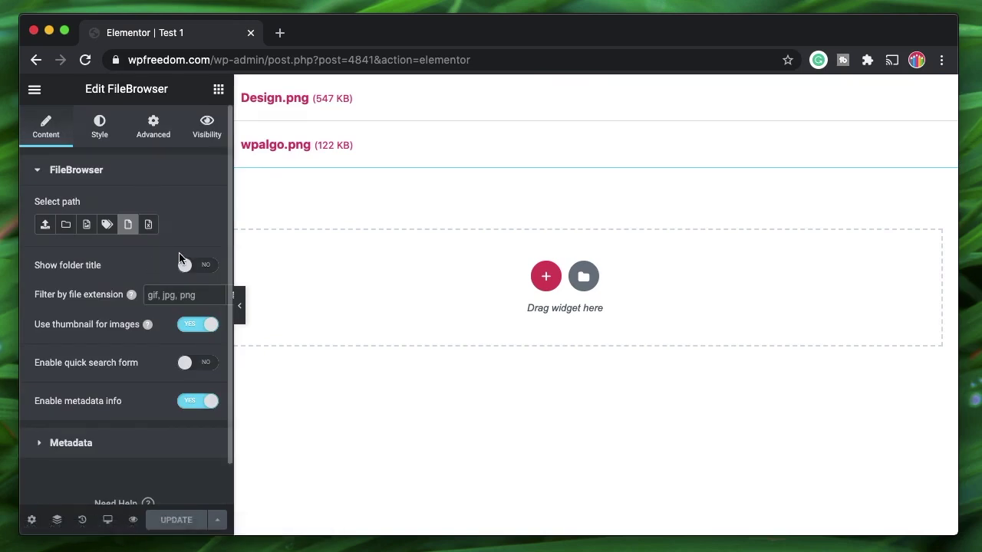
- Turn on 'Add a download counter for statistics', save with UPDATE, and open Preview Changes
click(102, 456)
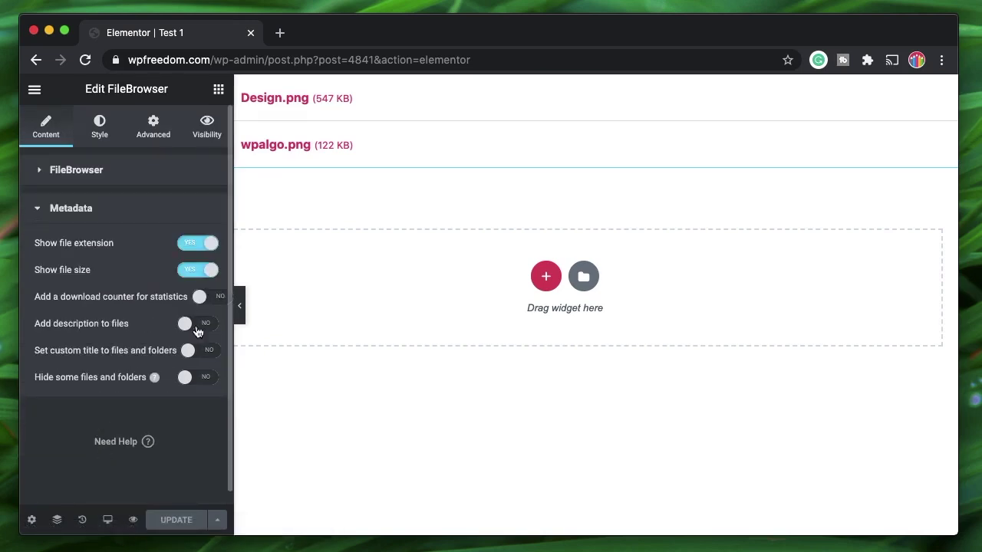
click(211, 303)
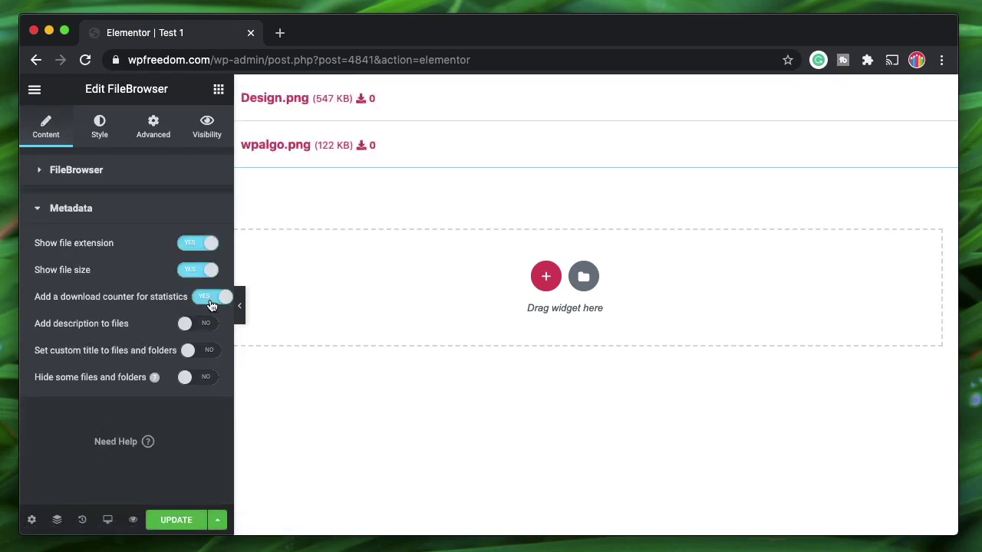
click(182, 519)
click(132, 522)
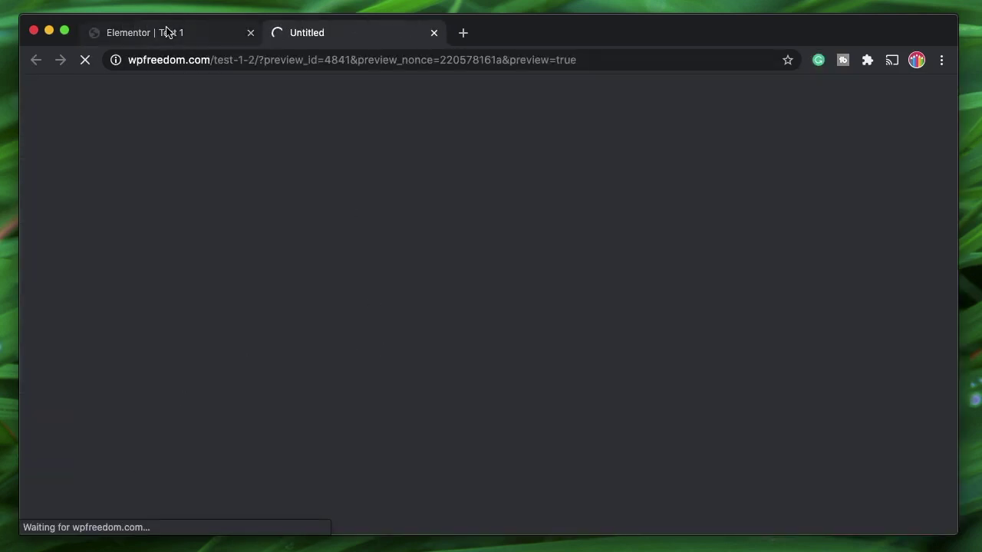
- In the preview, open Design.png repeatedly with reloads until its counter reads 2, then return to the editor
click(167, 32)
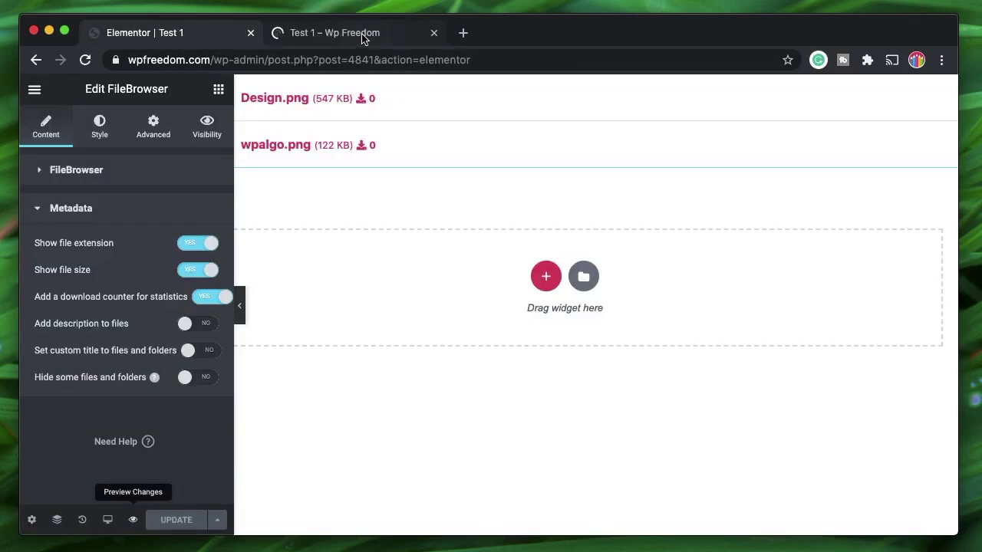
click(331, 36)
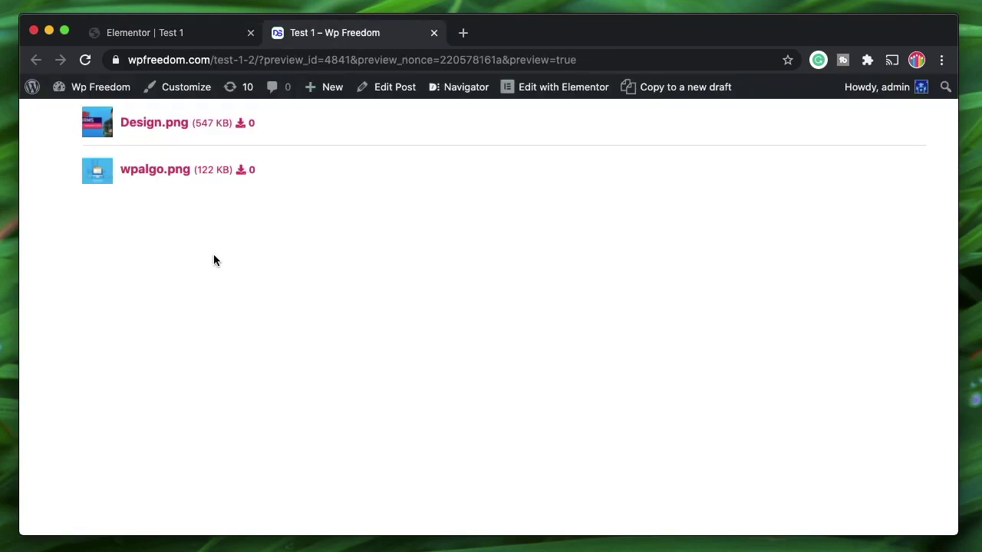
click(171, 126)
click(894, 223)
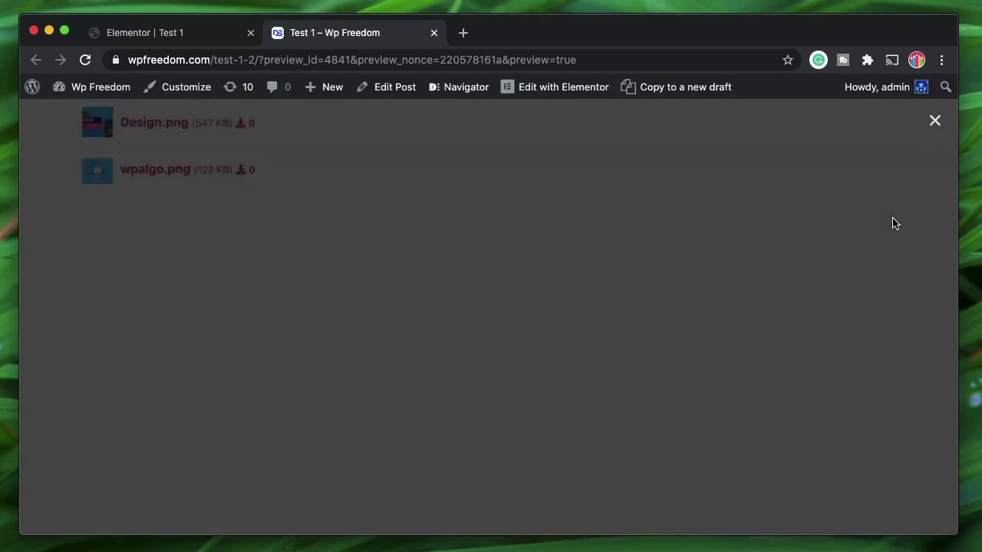
click(85, 59)
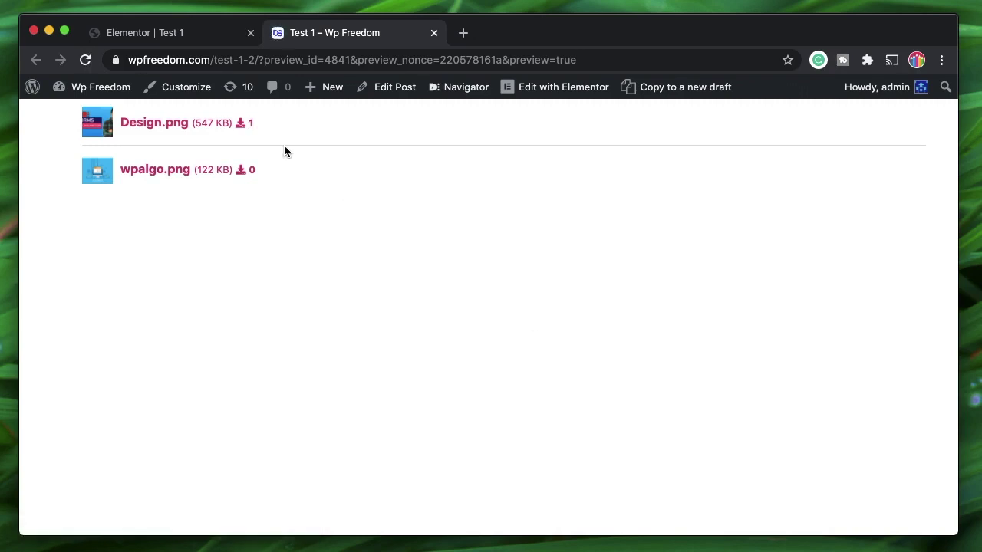
click(196, 125)
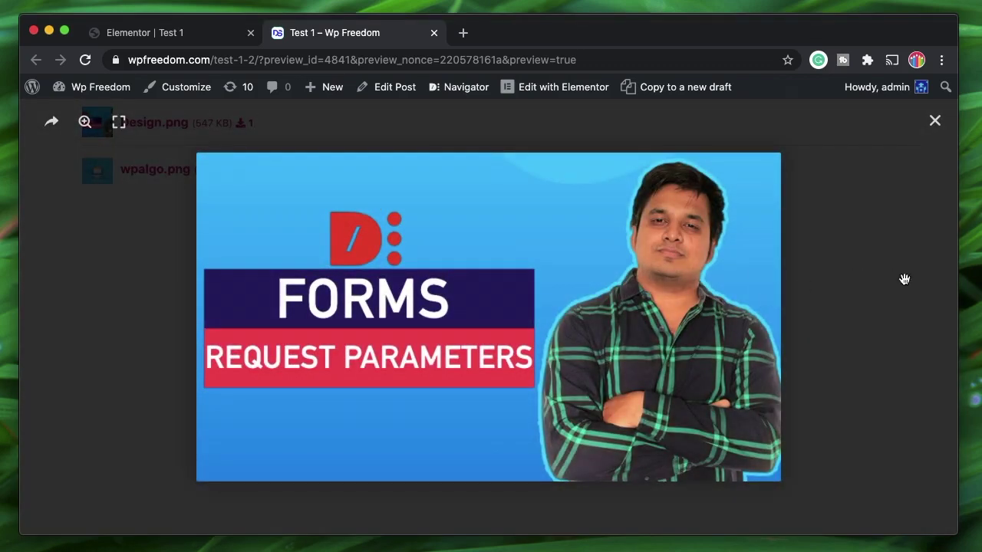
click(935, 122)
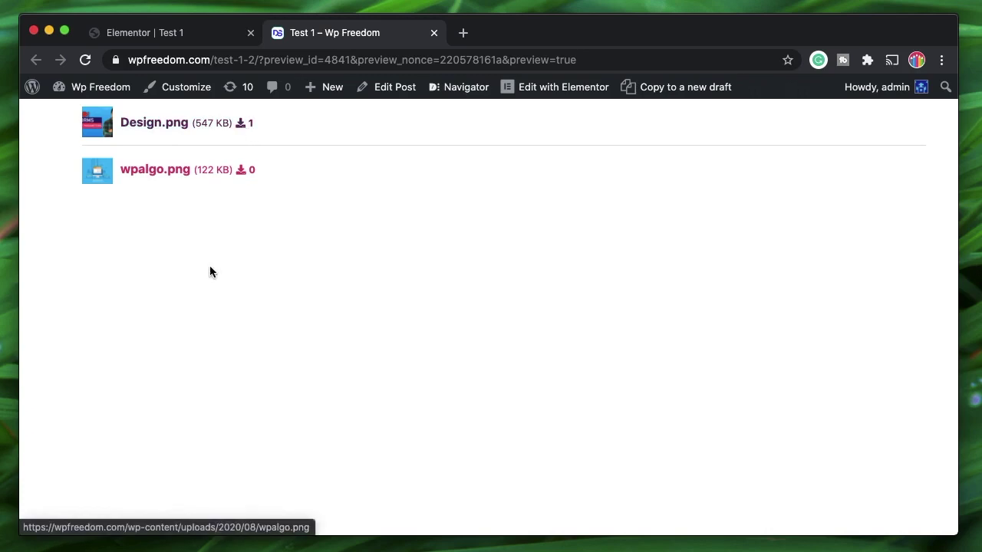
click(85, 59)
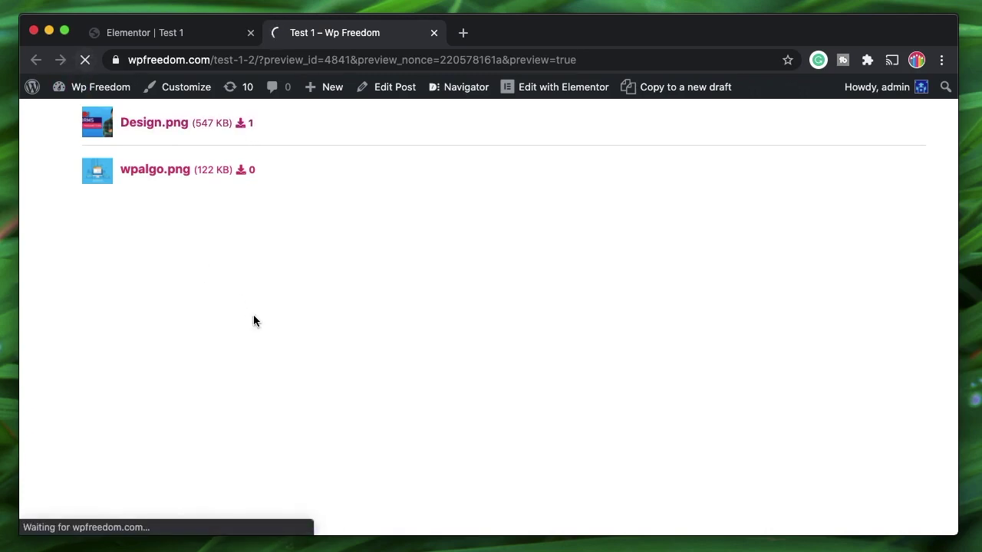
click(251, 126)
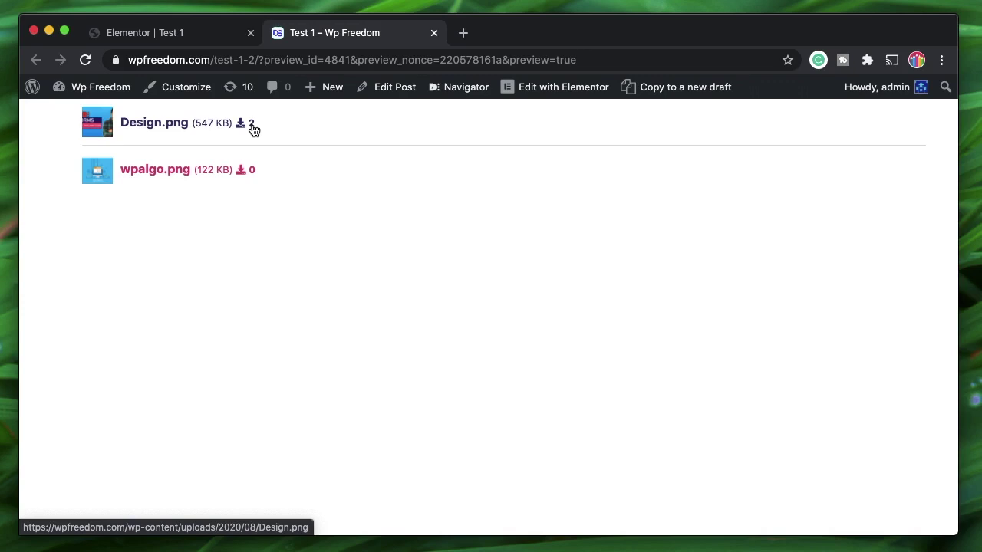
click(184, 39)
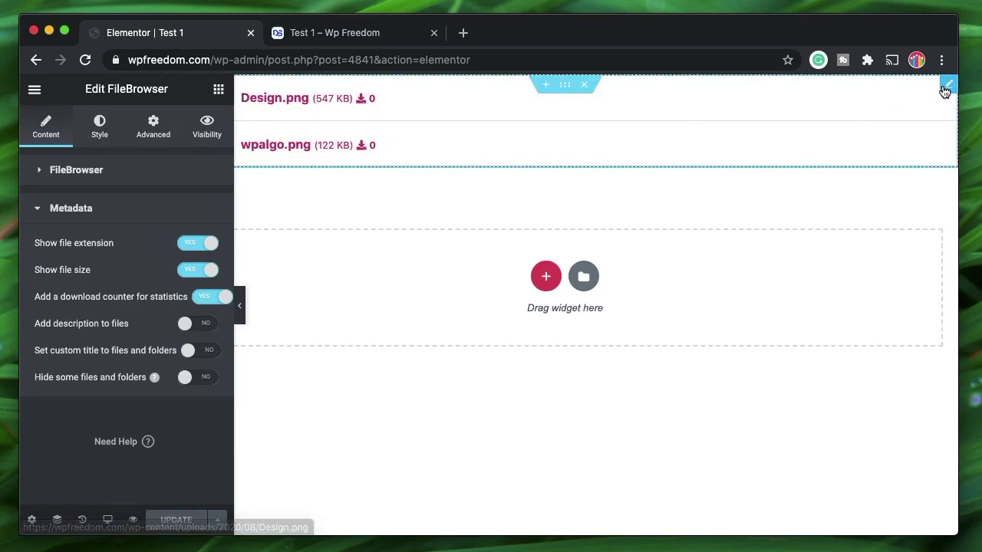
- Under Metadata, set 'Add description to files' to YES, keeping 'Use WP Caption' on
click(65, 169)
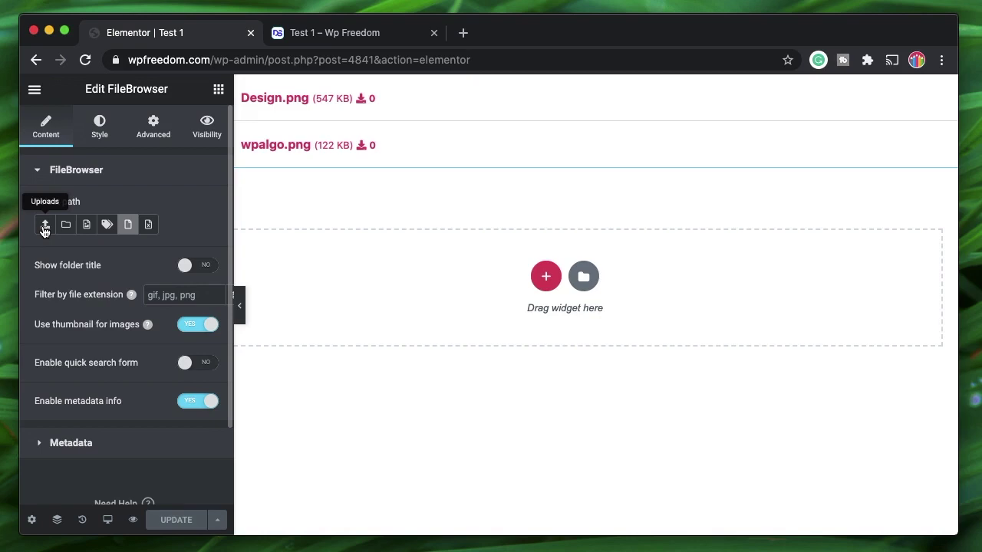
click(95, 453)
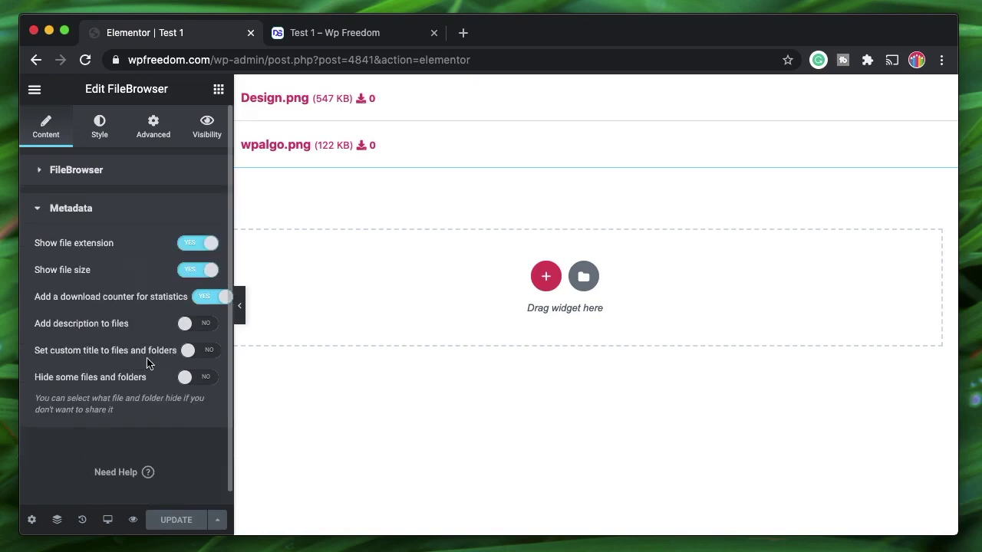
click(201, 324)
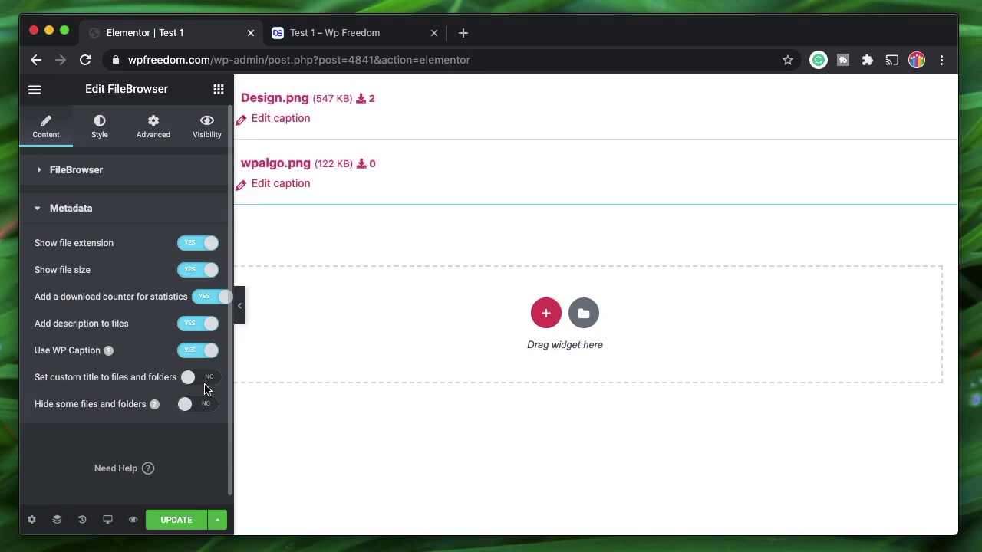